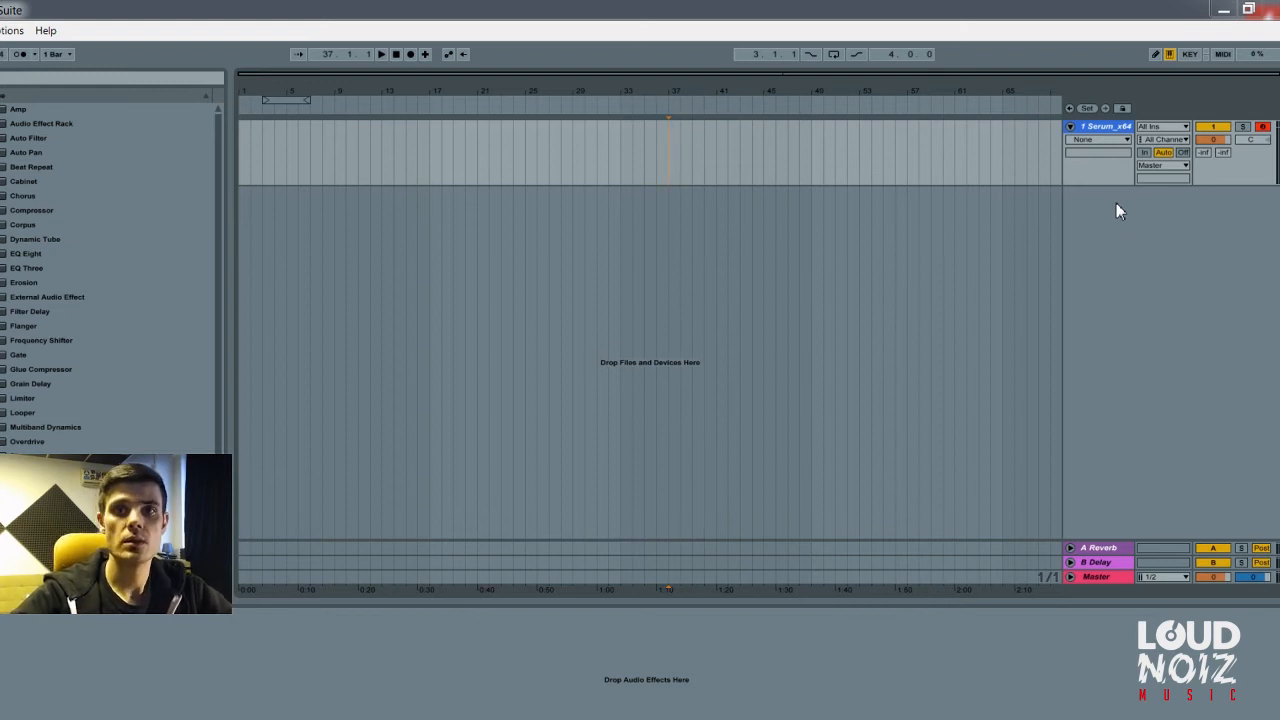
Open the Serum instrument window from the Serum_x64 track and place it over the arrangement
left_click(1111, 135)
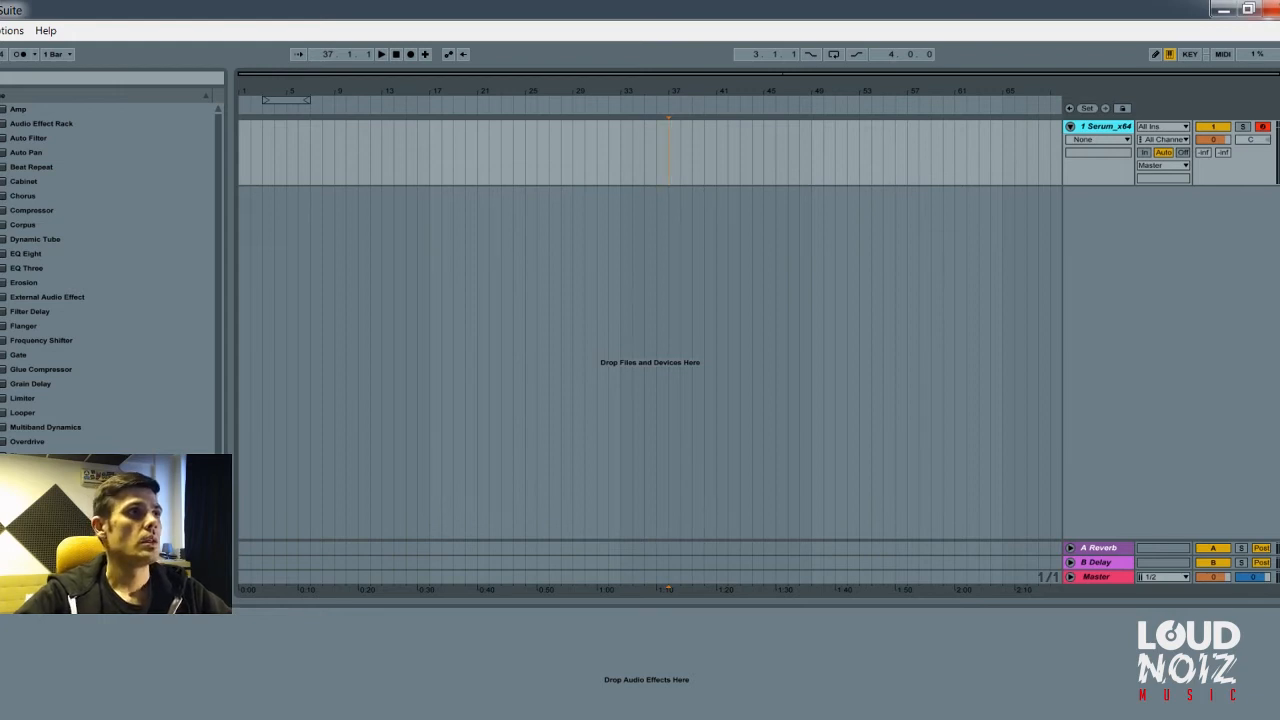
left_click(2, 624)
left_click_drag(214, 56, 686, 136)
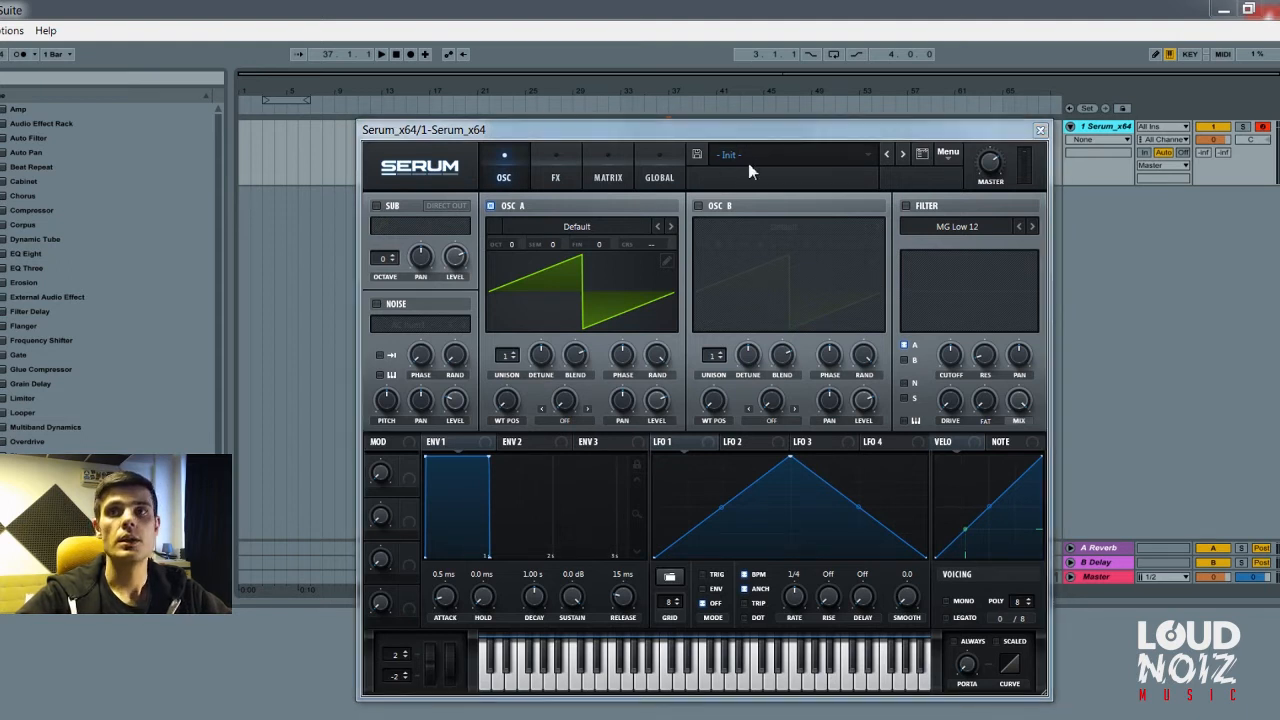
left_click_drag(749, 136, 648, 138)
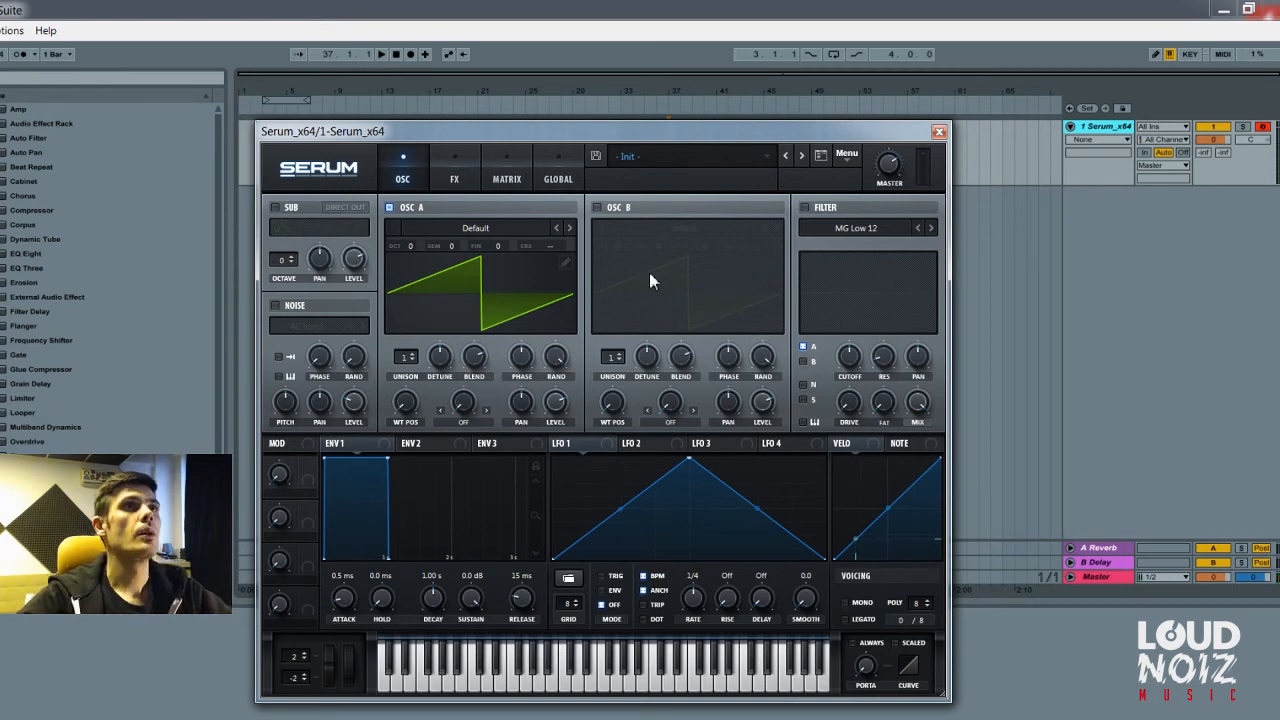
Turn off oscillator A in Serum, then return to the oscillator view after a brief visit to the effects
left_click(389, 207)
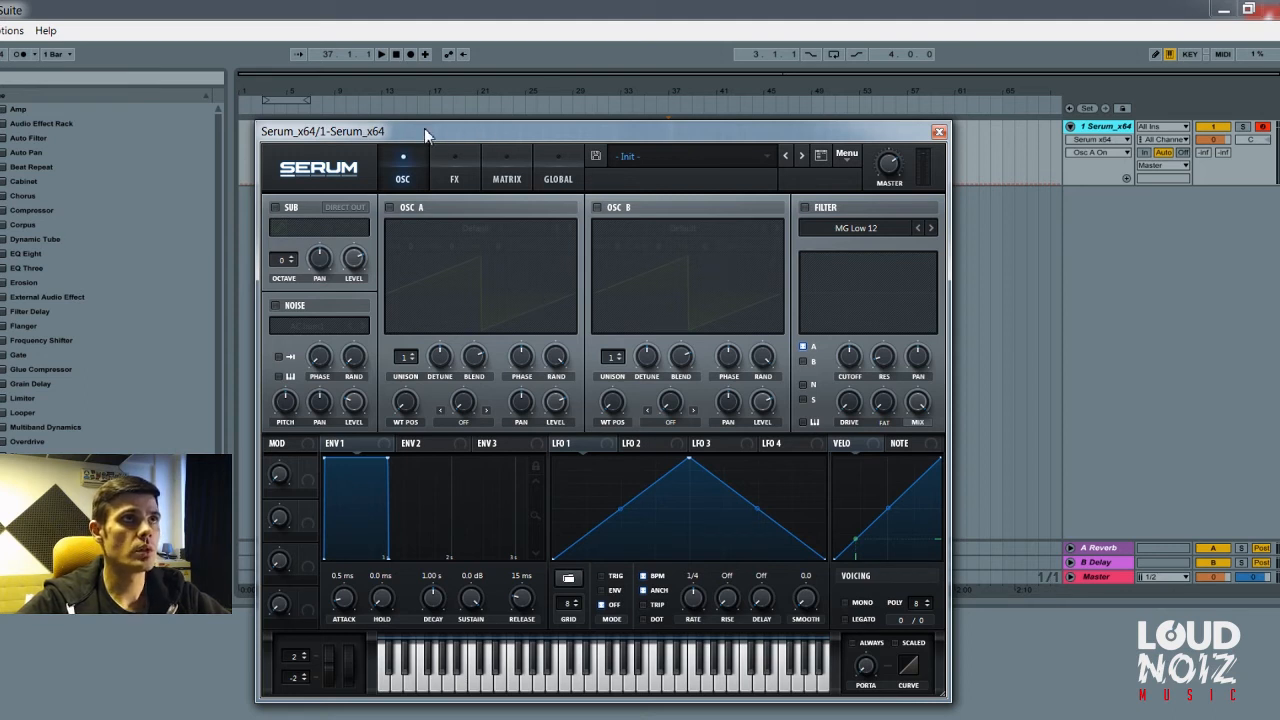
left_click_drag(424, 128, 481, 137)
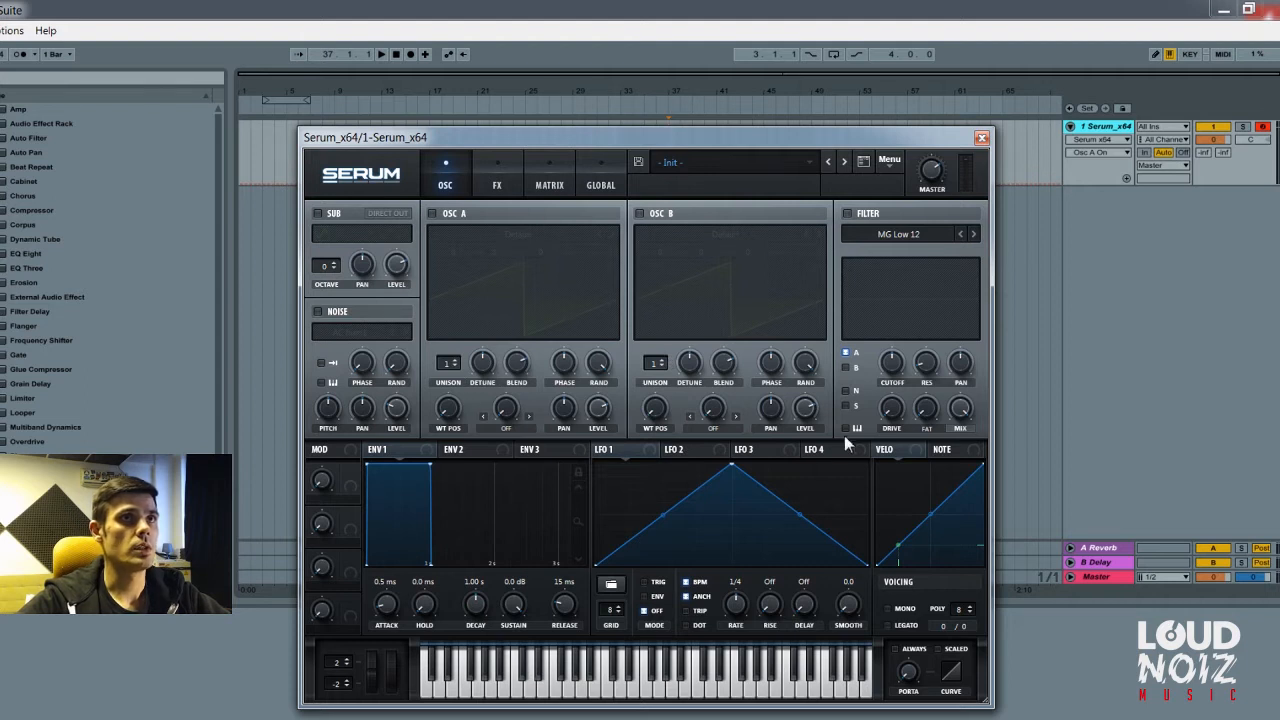
left_click(495, 180)
left_click(452, 182)
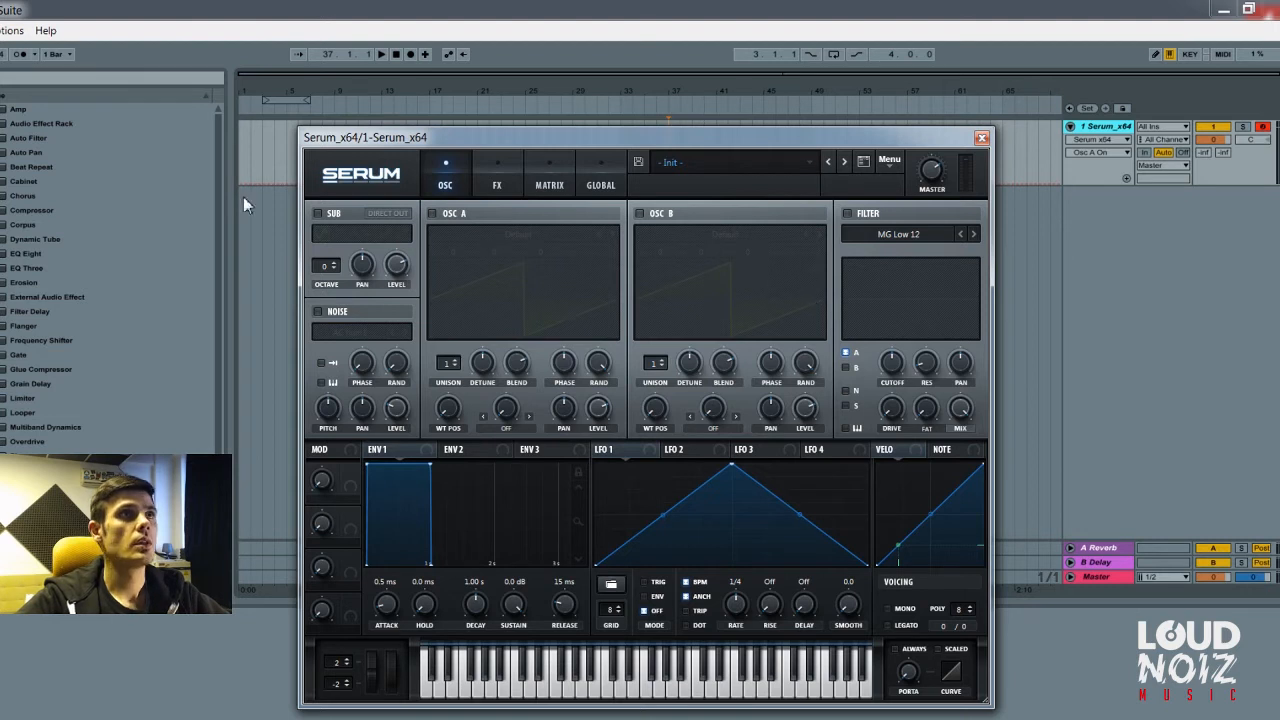
Turn on the sub oscillator, adjust its level and enable Direct Out so it bypasses the effects
left_click(318, 213)
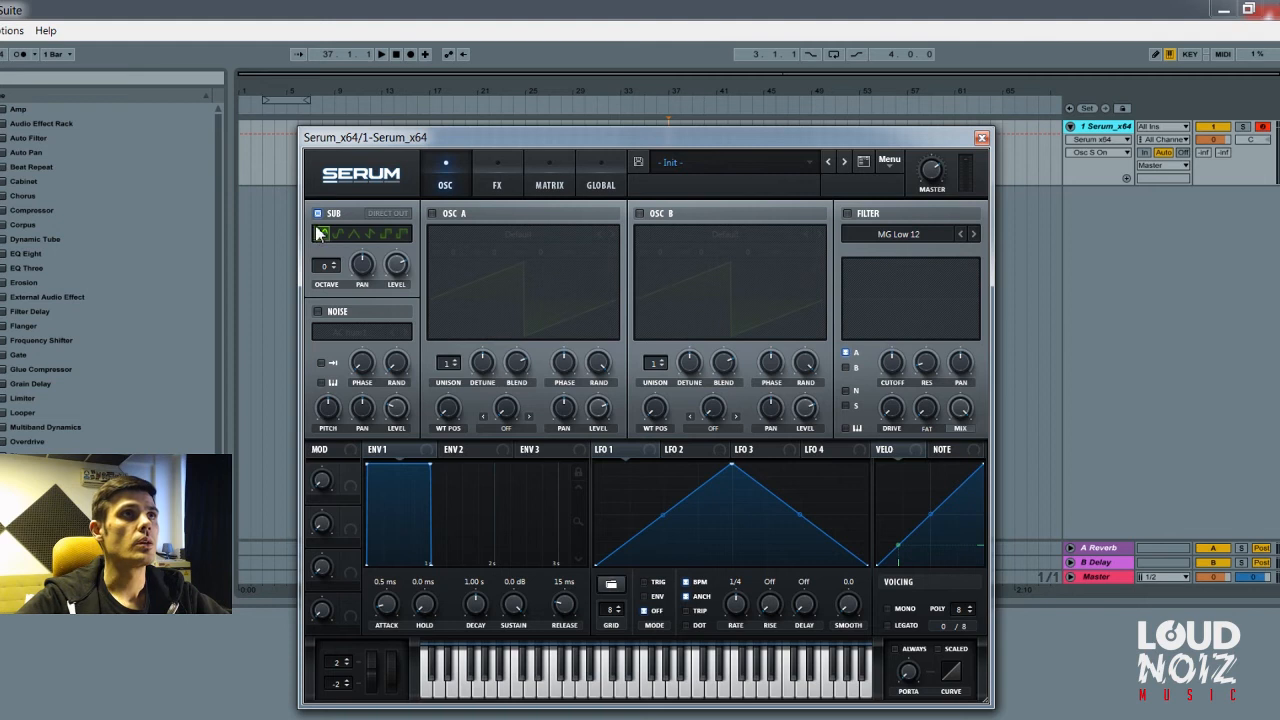
left_click_drag(397, 268, 398, 261)
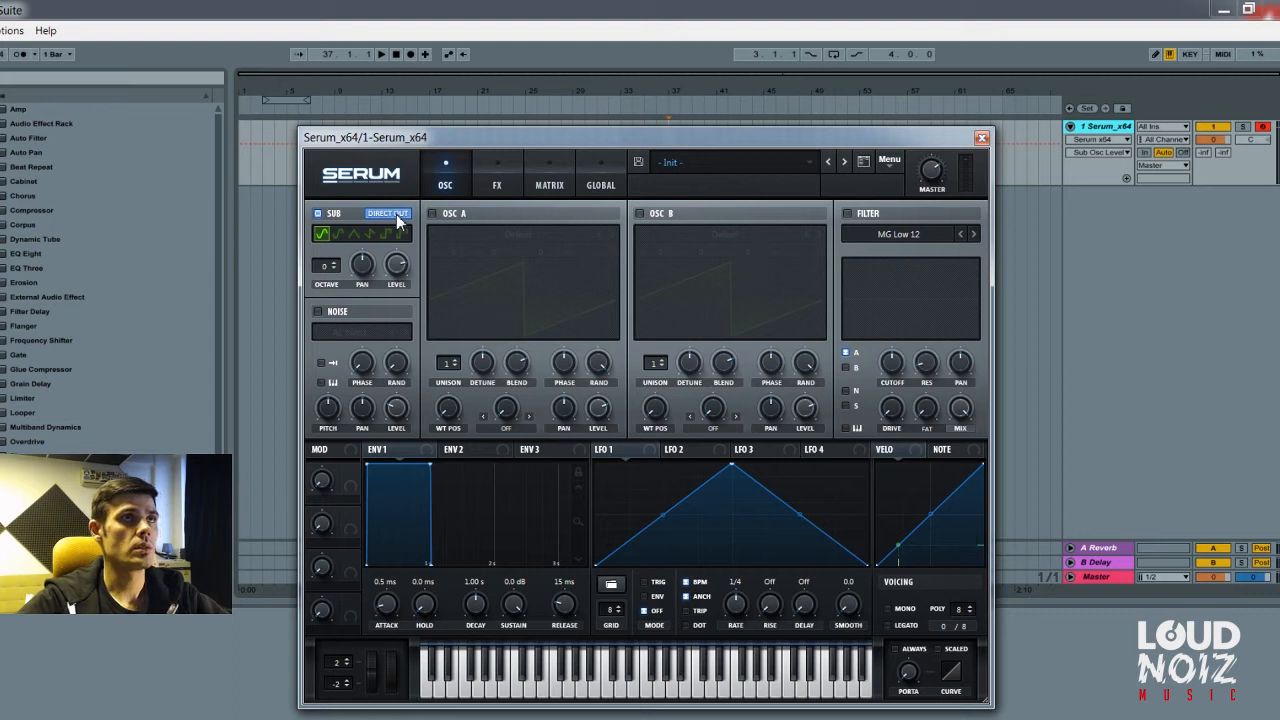
left_click(496, 188)
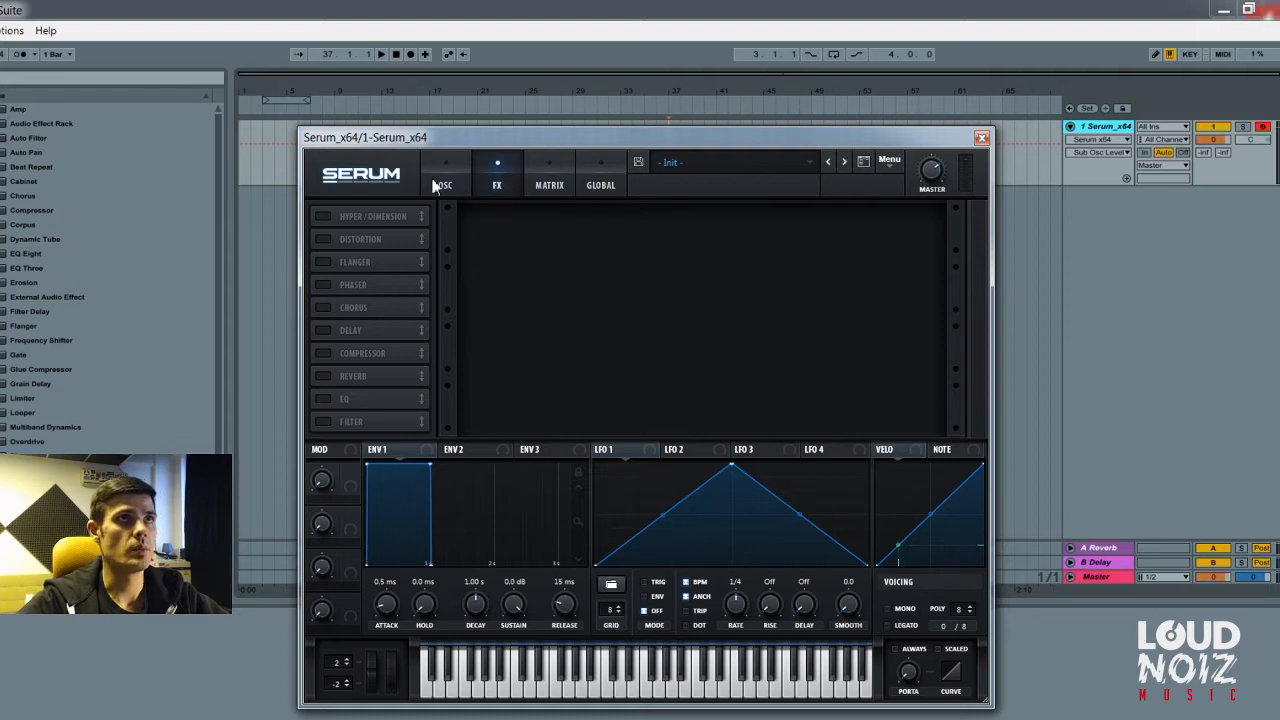
left_click(456, 185)
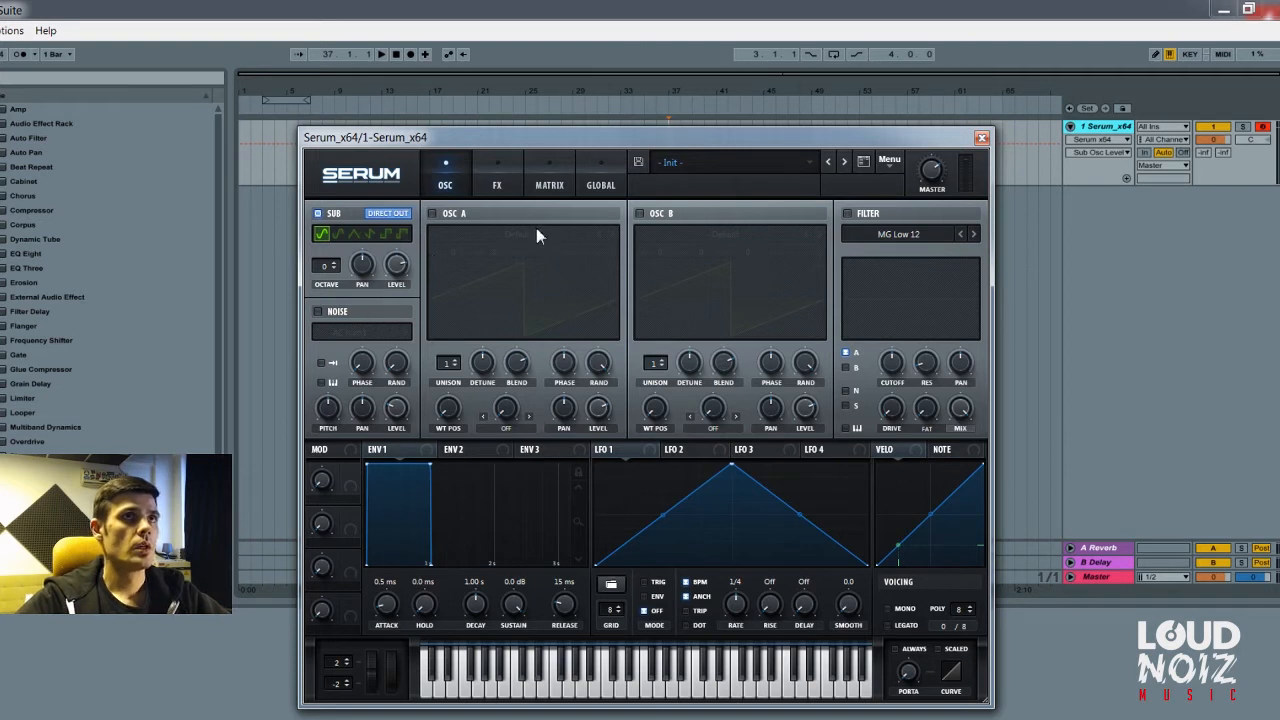
left_click_drag(463, 138, 407, 132)
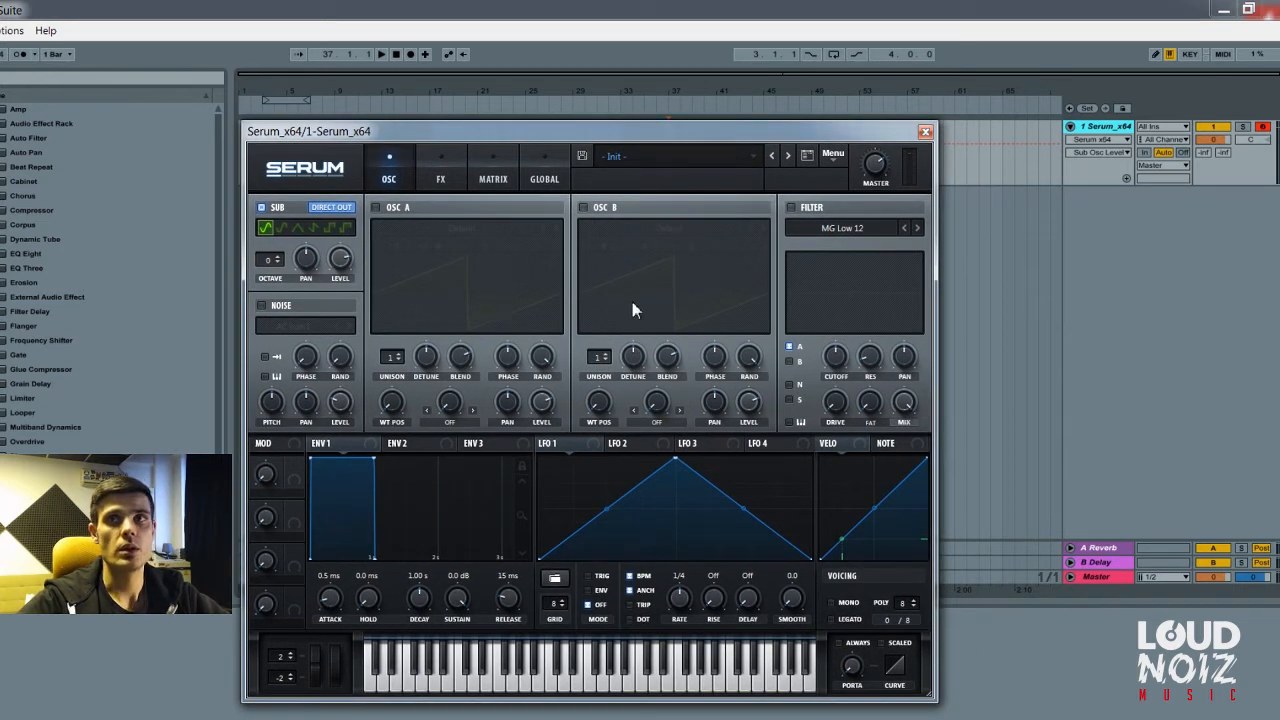
Turn on oscillator B and move the Serum window to free space for its wavetable list
left_click(584, 207)
left_click_drag(717, 141, 588, 146)
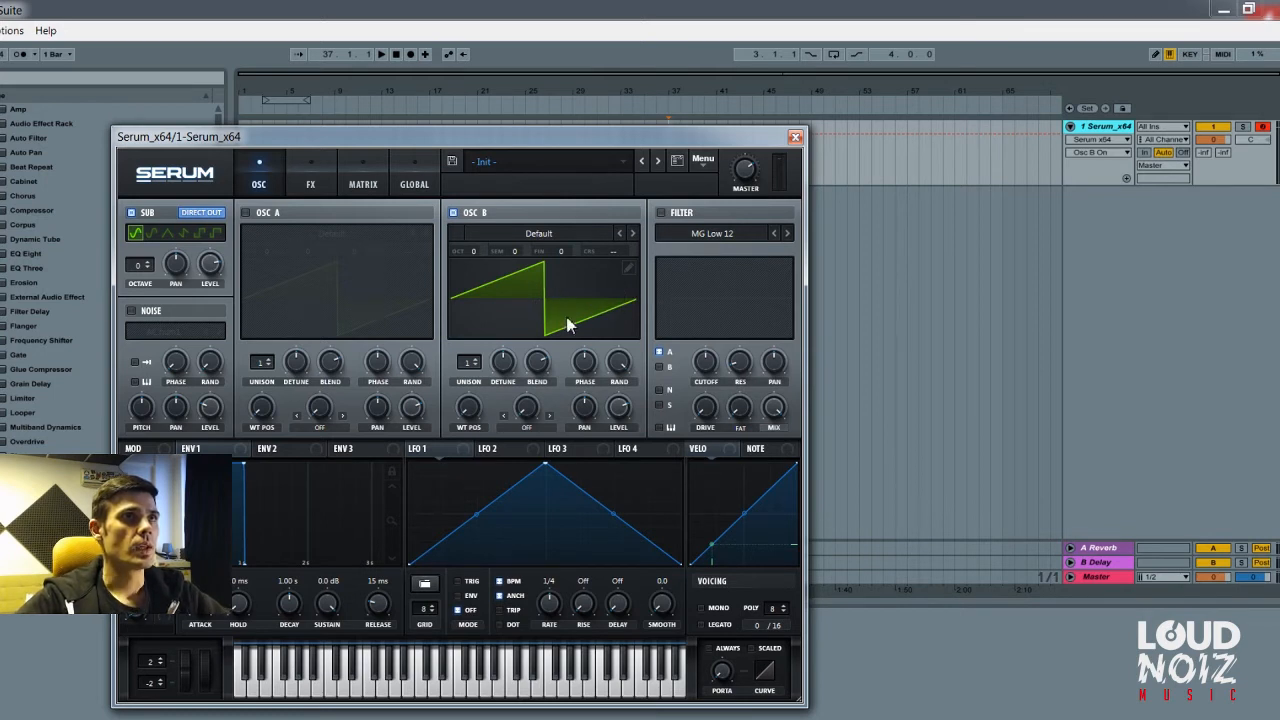
mouse_move(577, 133)
left_mouse_down()
mouse_move(561, 147)
mouse_move(583, 136)
left_mouse_up()
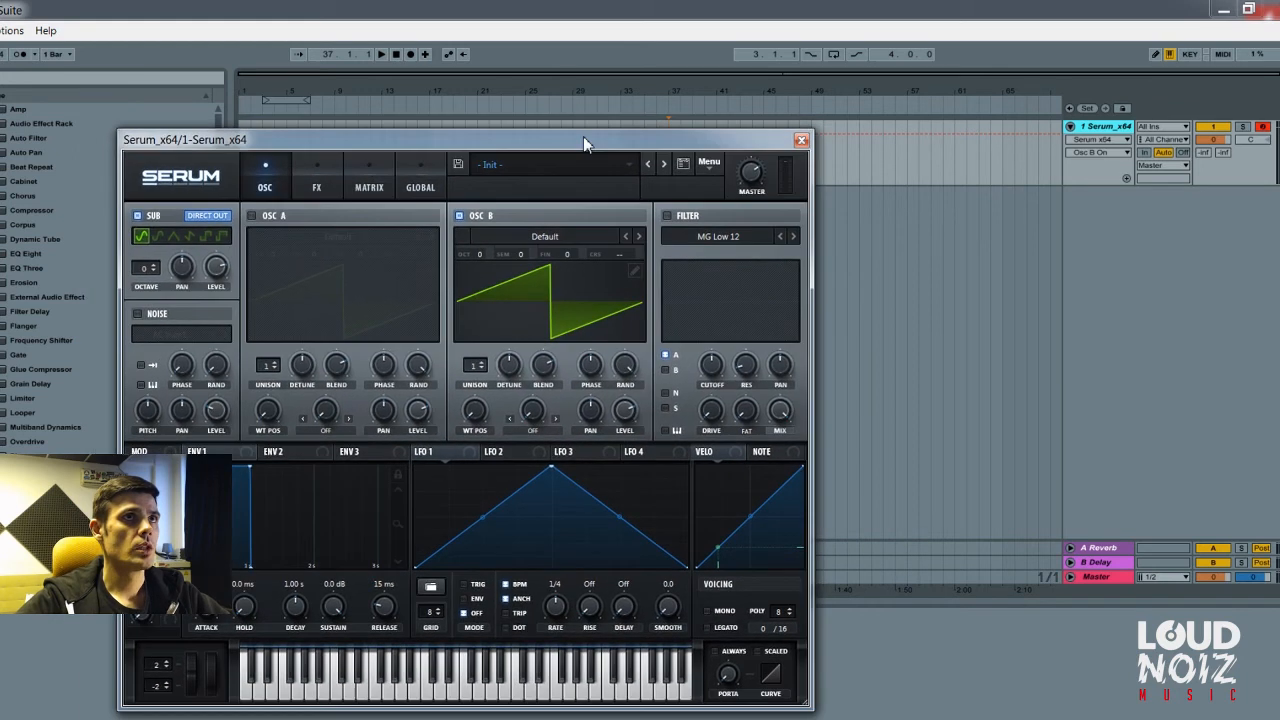
Load the Dist 8bit Fwap wavetable from the Digital category into oscillator B
left_click(544, 236)
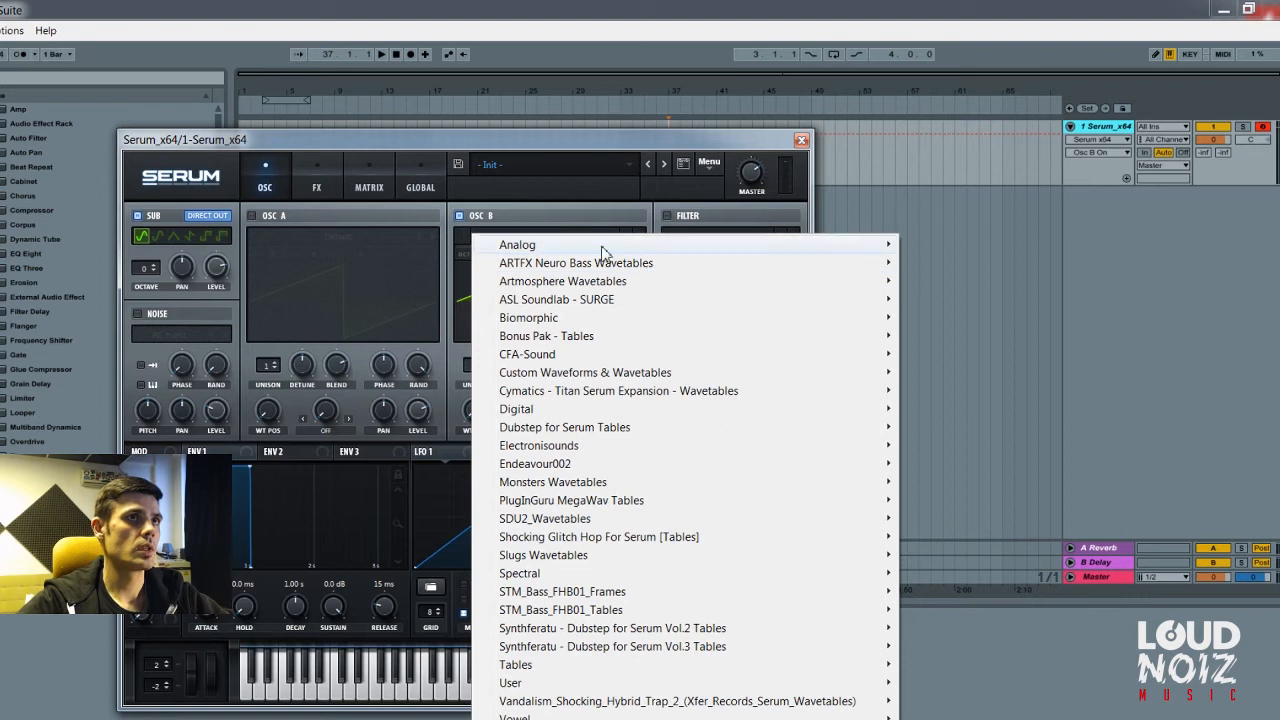
mouse_move(599, 249)
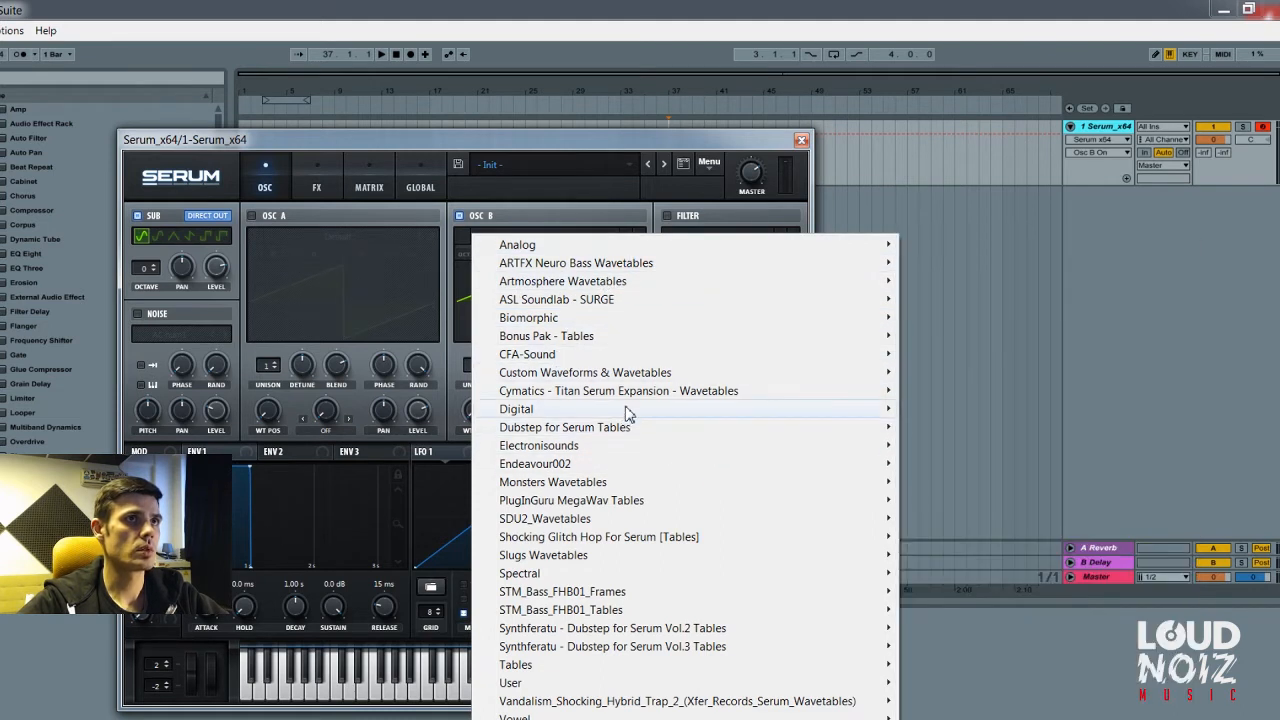
mouse_move(623, 410)
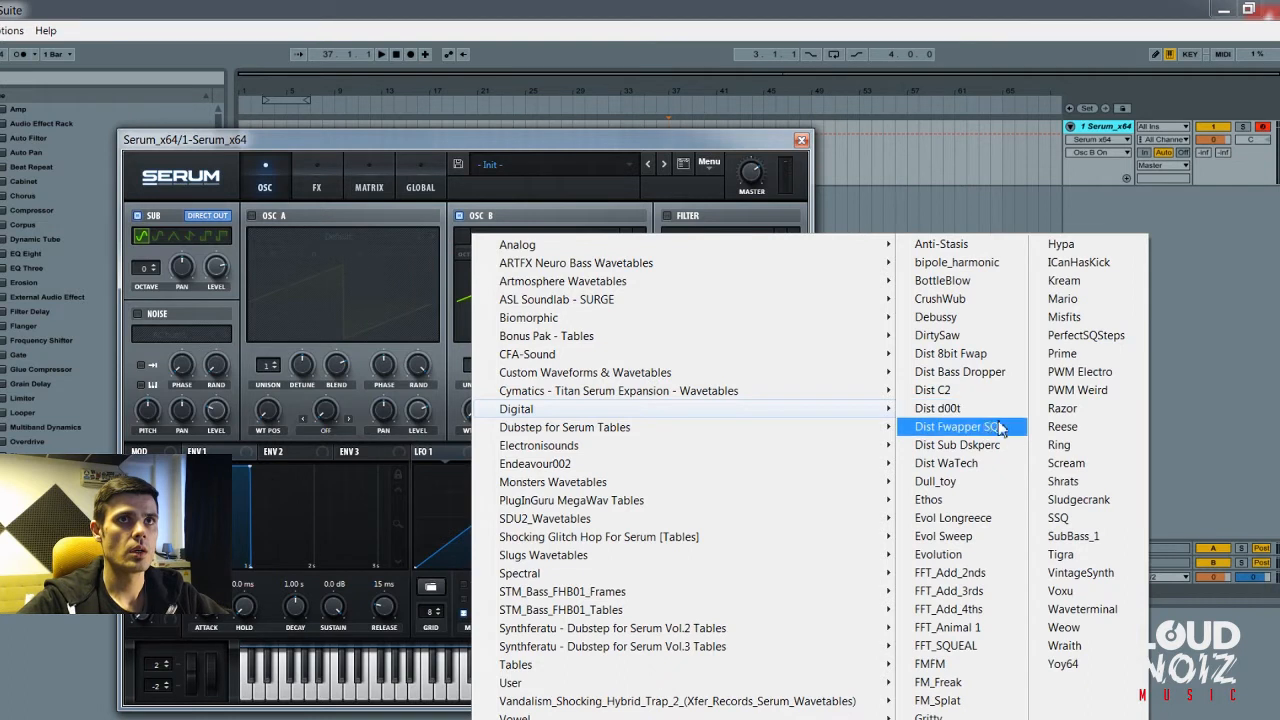
left_click(975, 358)
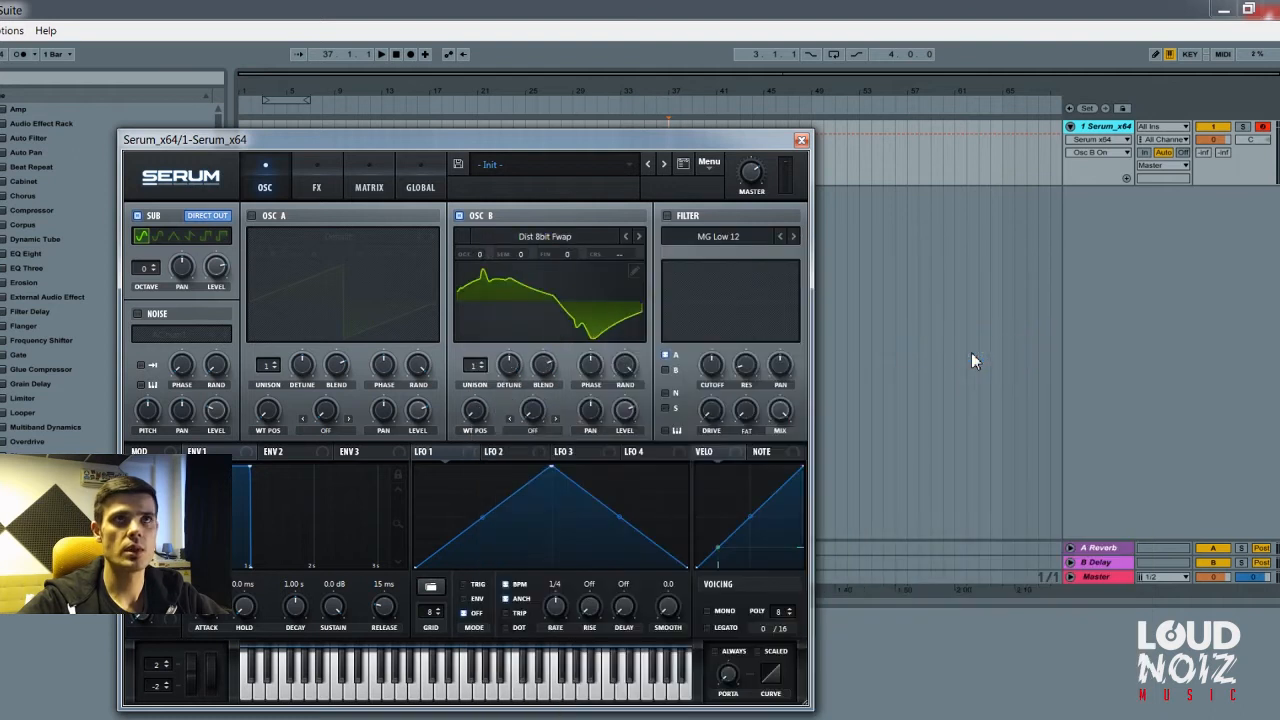
left_click_drag(491, 138, 470, 139)
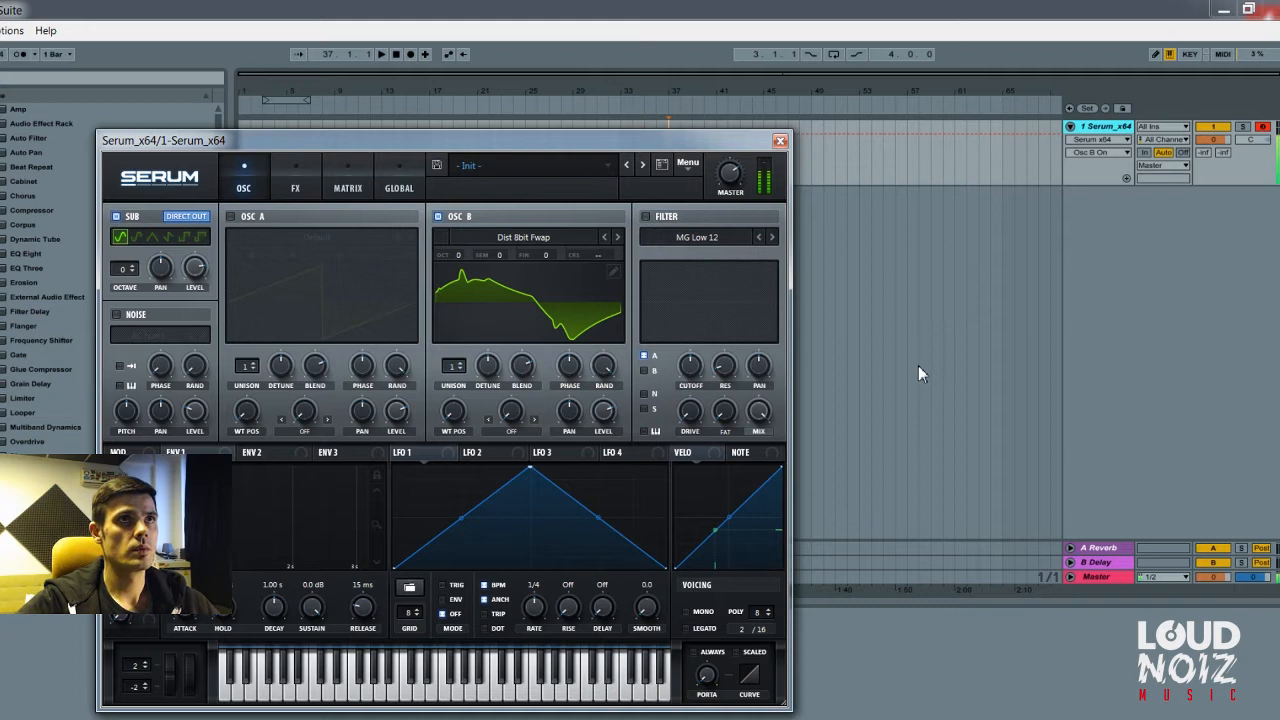
left_click_drag(519, 145, 670, 146)
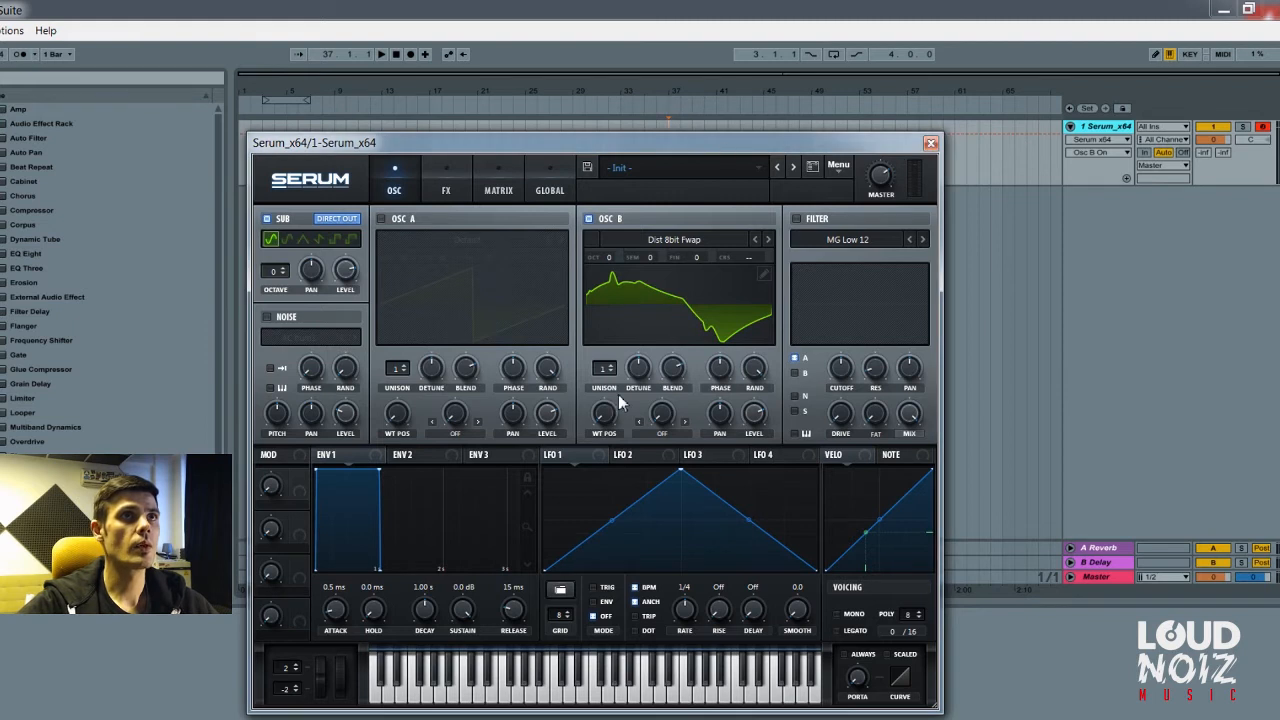
Reduce oscillator B's detune, set its random phase to 0% and raise its wavetable position
left_click_drag(637, 372, 632, 415)
left_click_drag(757, 373, 750, 655)
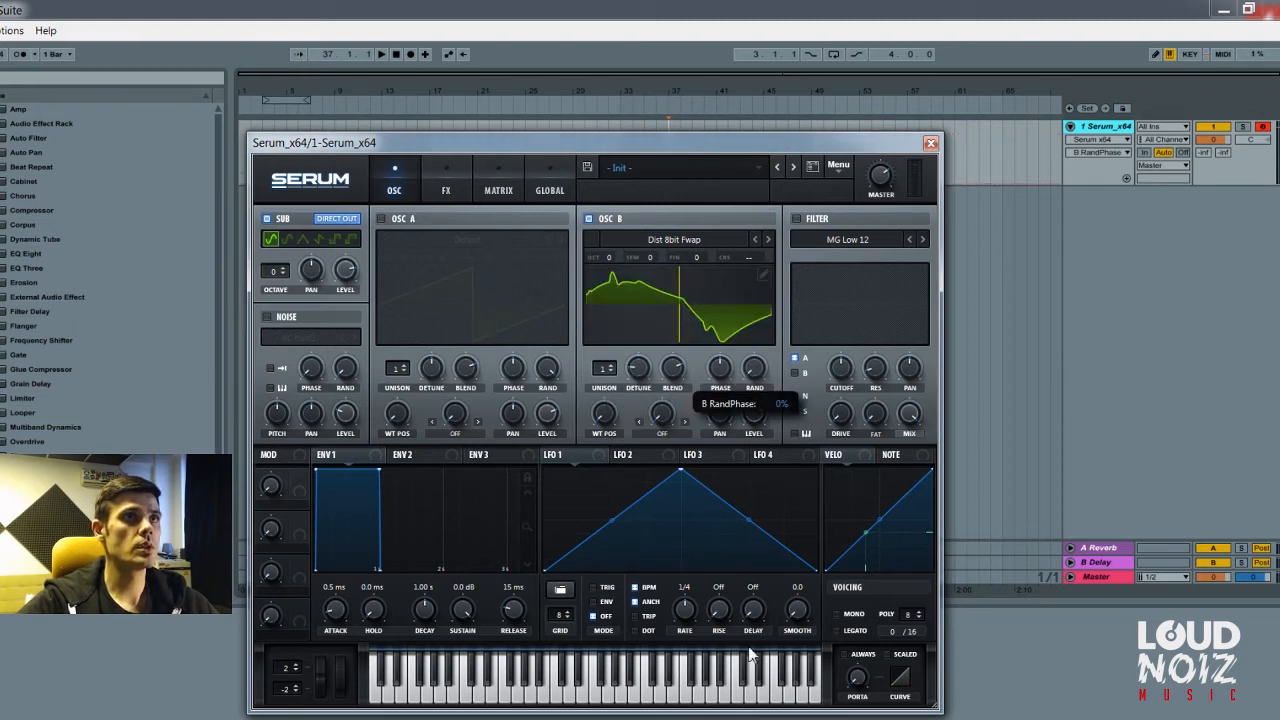
left_click_drag(604, 415, 598, 324)
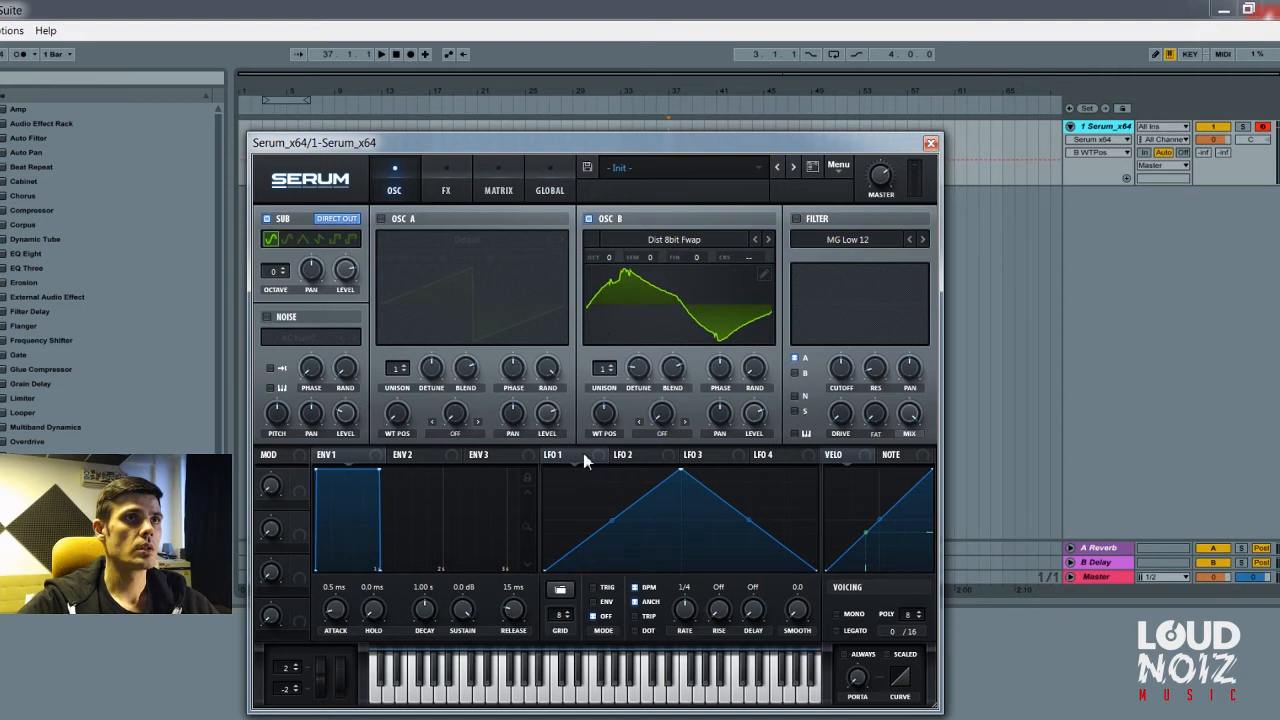
left_click_drag(595, 455, 604, 417)
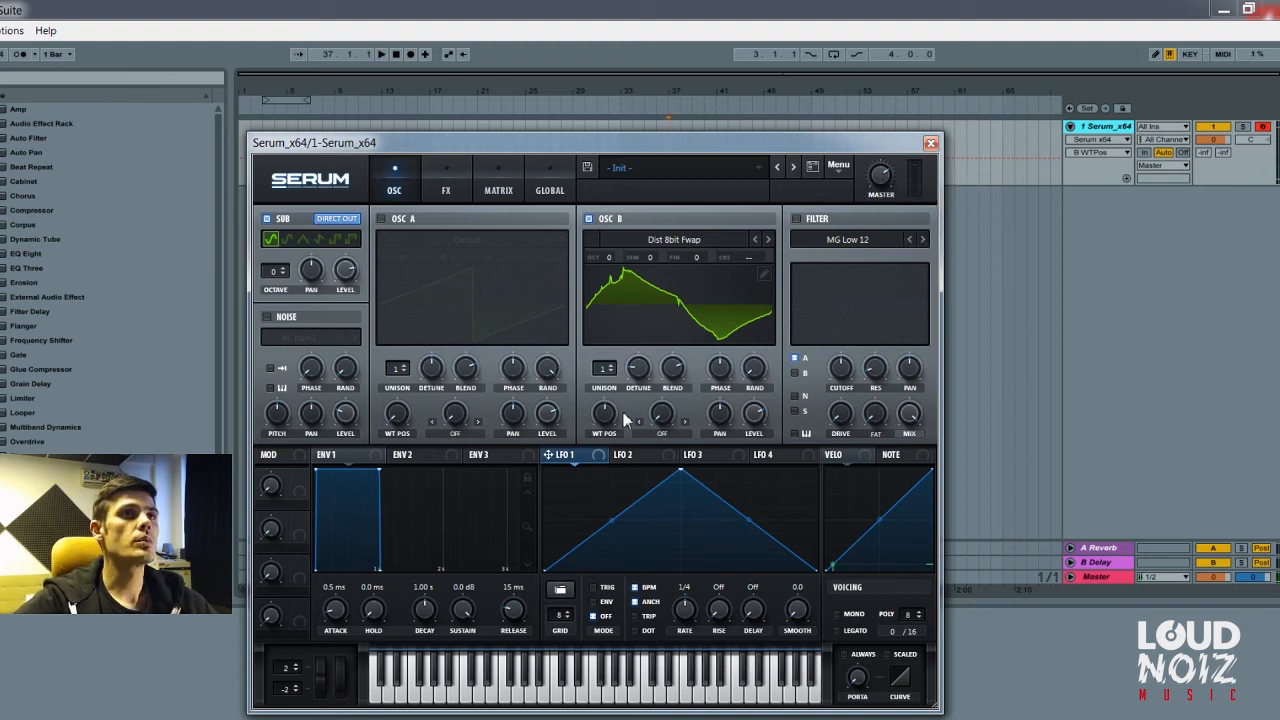
Reshape LFO 1 with a steeply bowed rise, an earlier peak and a concave fall to the baseline
left_click_drag(630, 147, 600, 143)
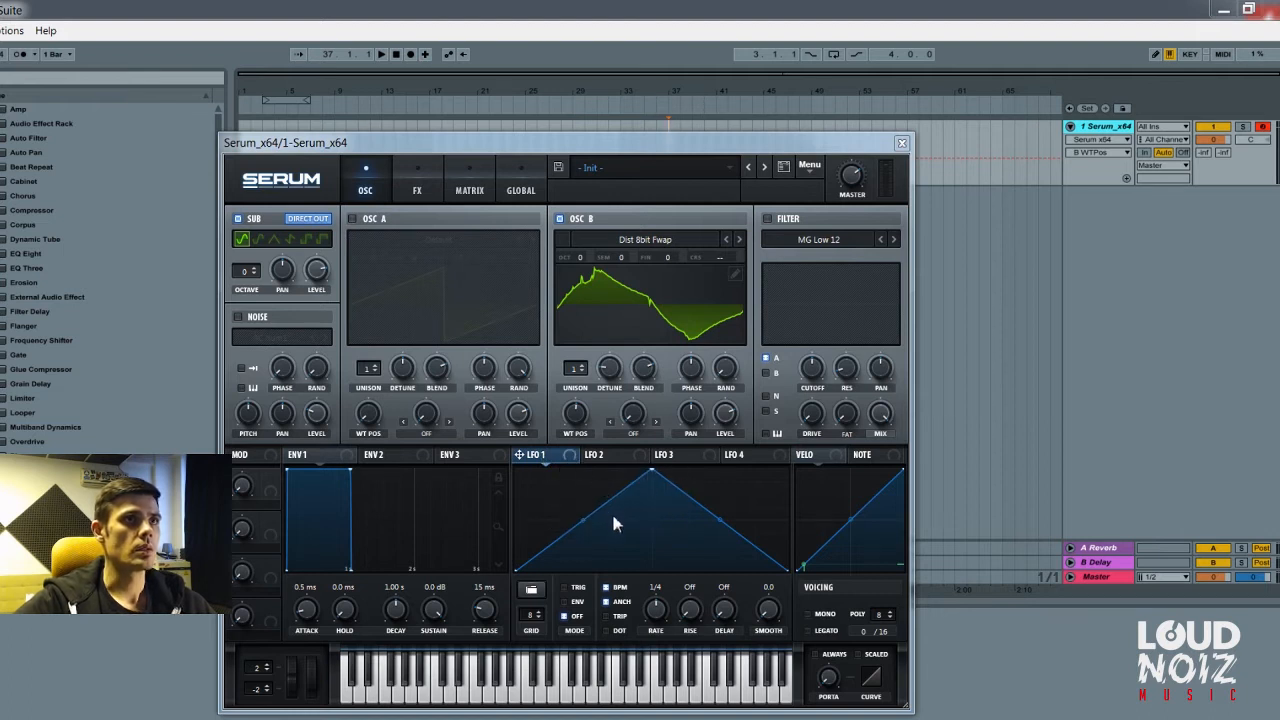
left_click_drag(584, 519, 564, 478)
left_click_drag(653, 469, 612, 468)
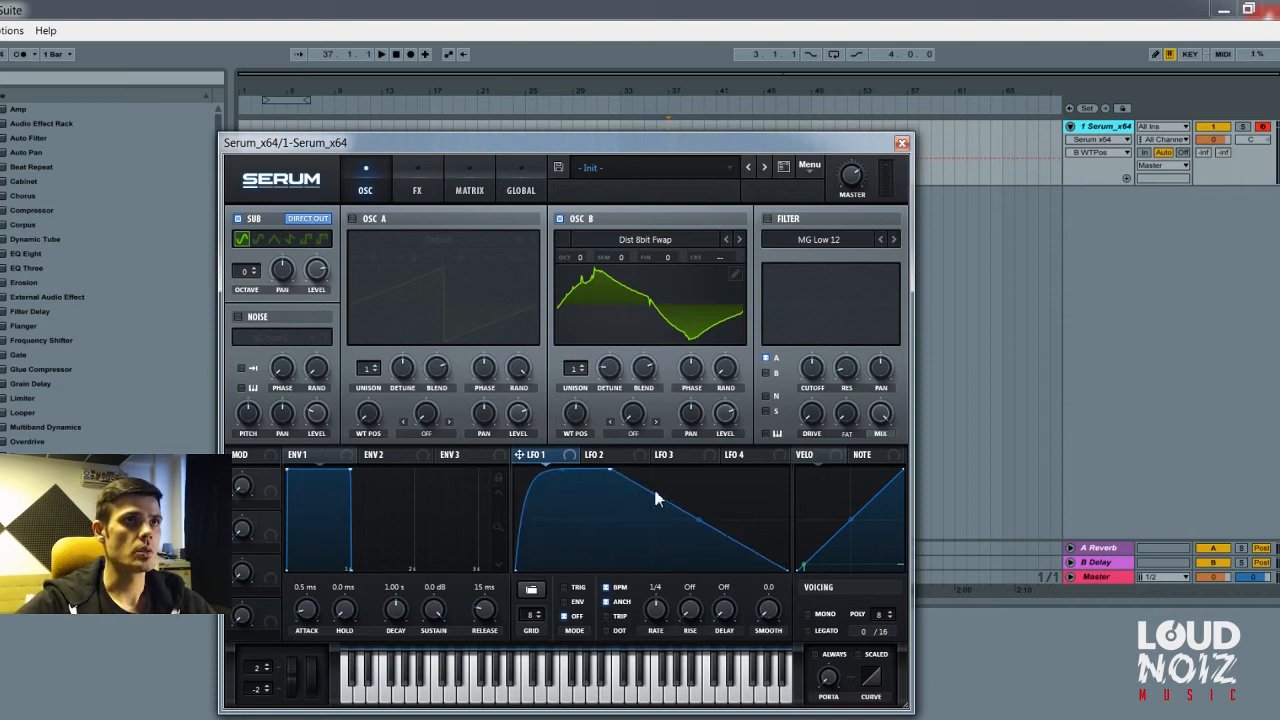
left_click_drag(698, 522, 677, 565)
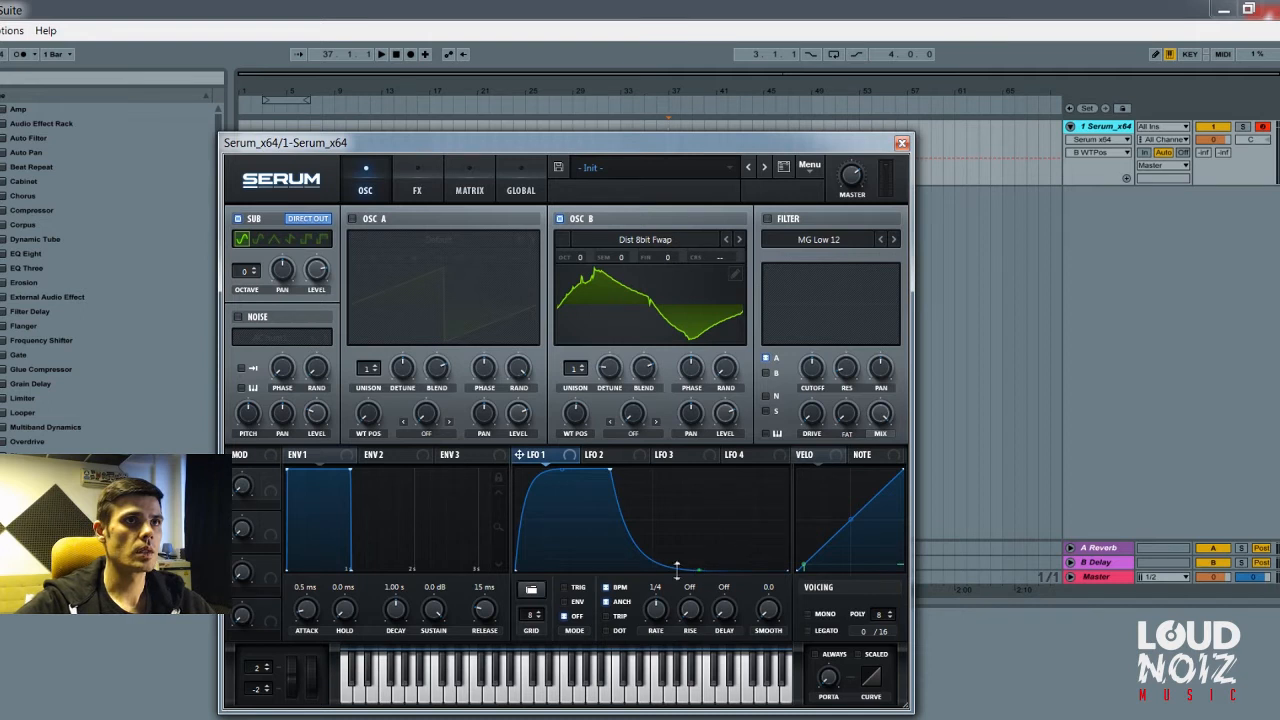
Add points to LFO 1 to form a dip after the first peak and a lower second peak with a convex fall
double_click(727, 571)
left_click_drag(727, 570, 651, 543)
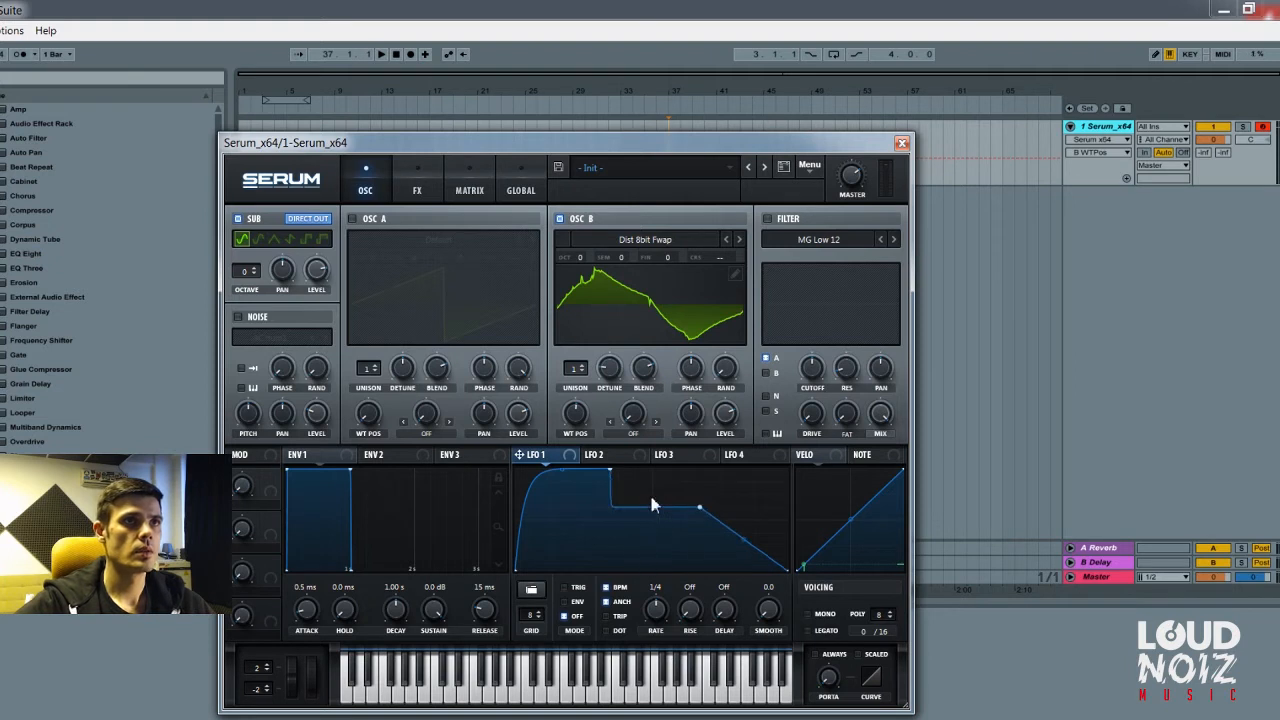
left_click_drag(611, 470, 666, 581)
double_click(669, 509)
left_click_drag(699, 510, 668, 488)
left_click_drag(722, 527, 736, 522)
left_click_drag(667, 571, 669, 563)
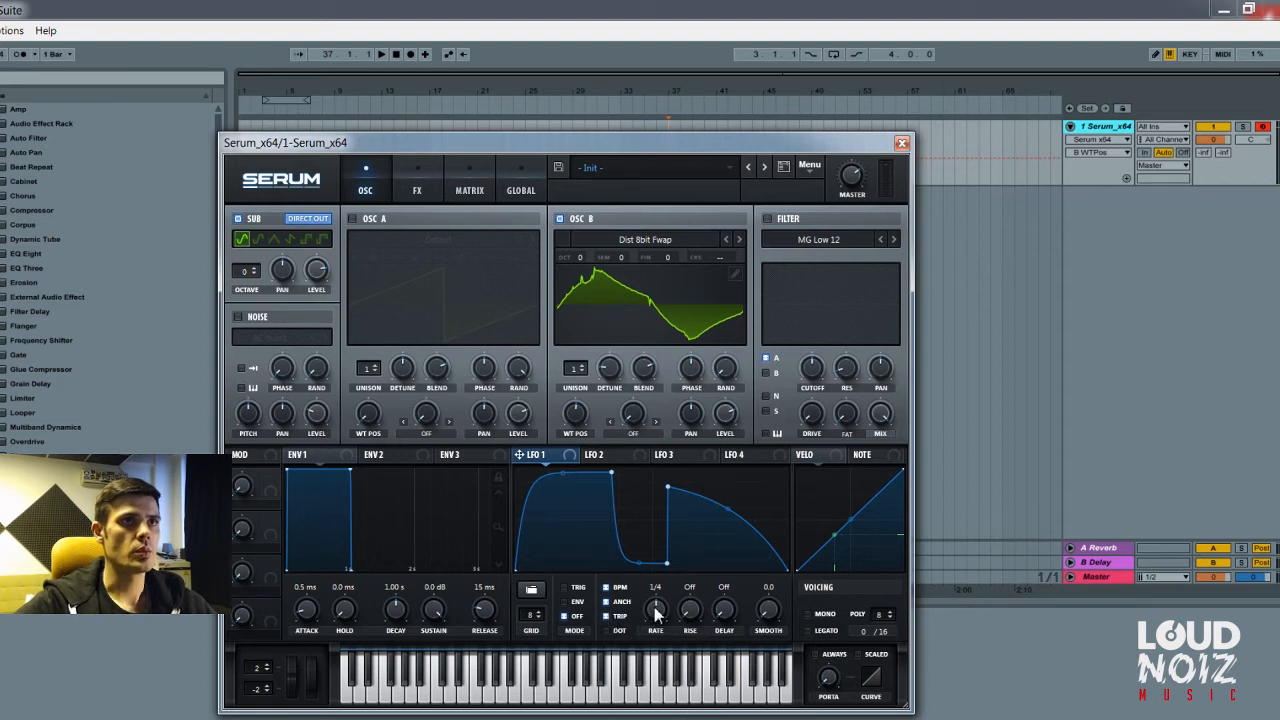
Set LFO 1 to a 1/4 triplet rate, map it to oscillator B's wavetable position and lower the base position
left_click_drag(655, 604, 660, 622)
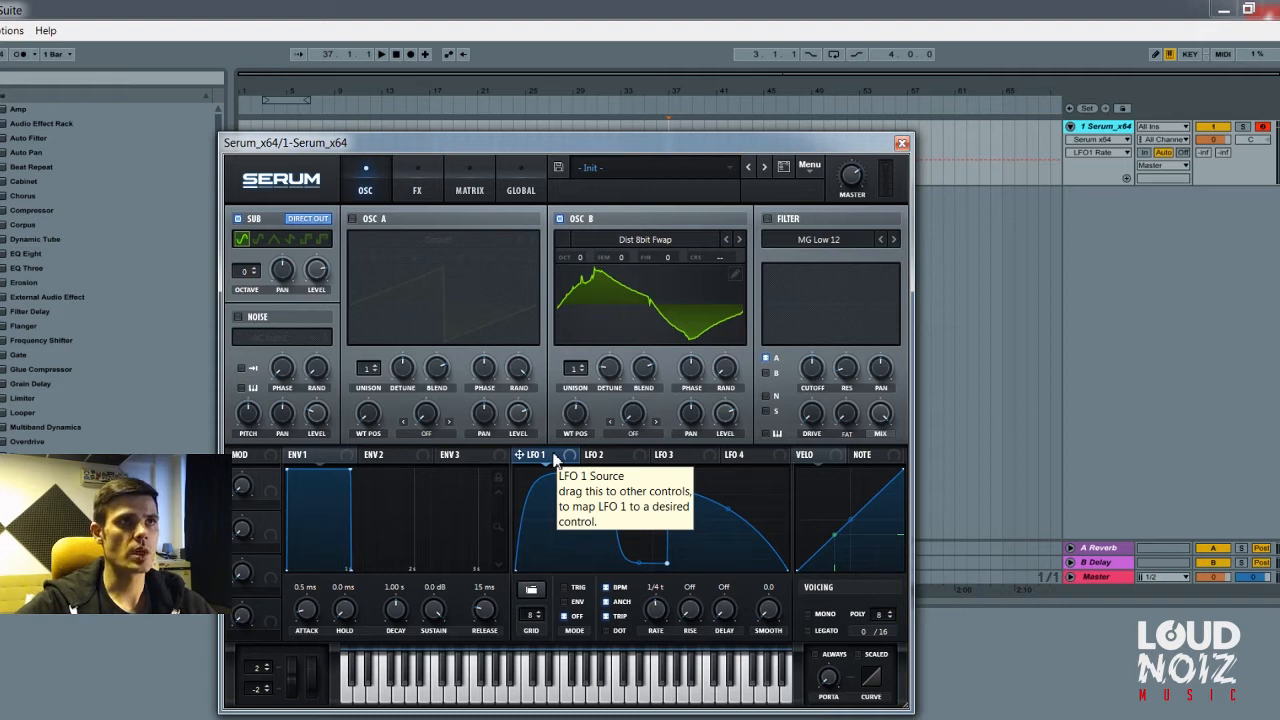
left_click_drag(550, 458, 580, 421)
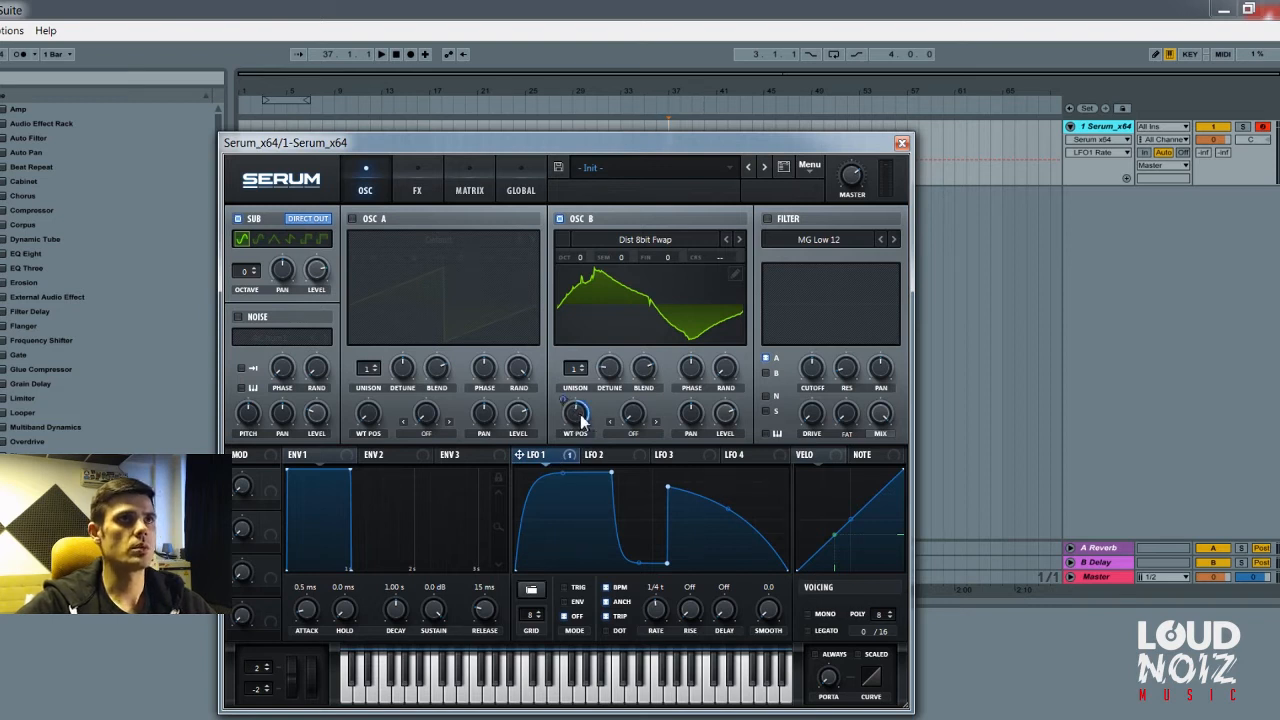
right_click(580, 421)
left_click(623, 491)
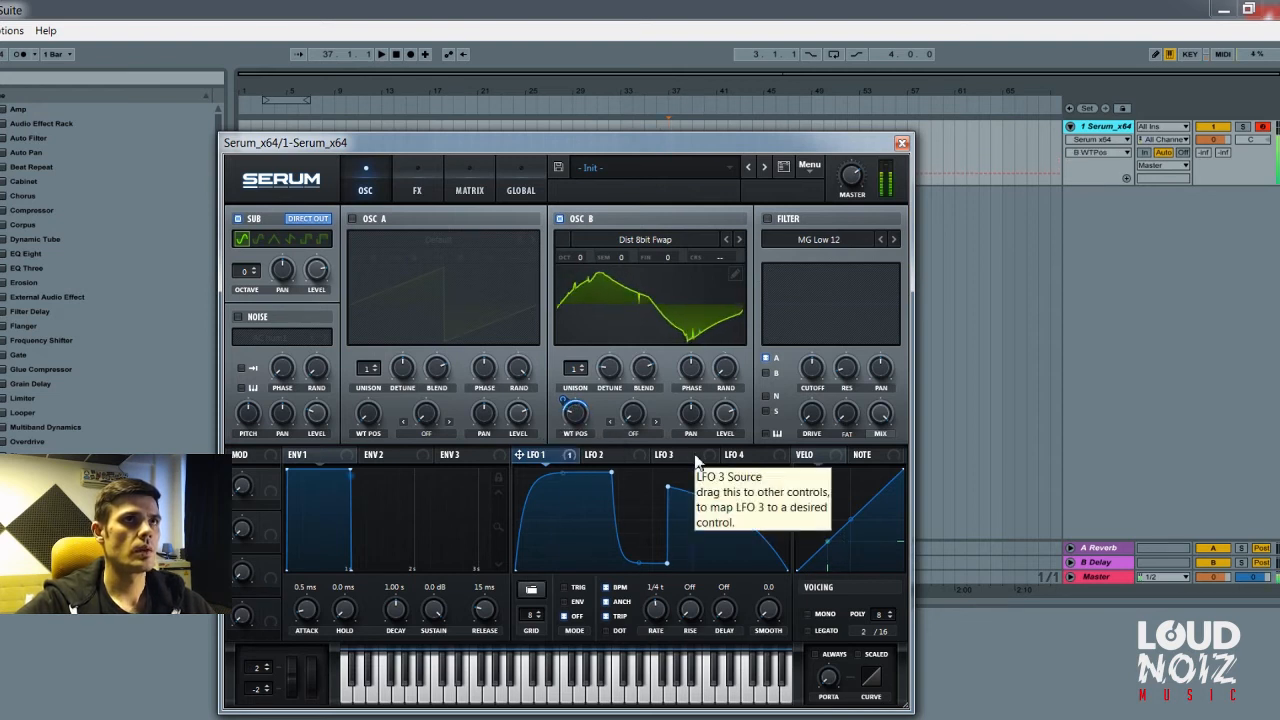
Set LFO 1's mode to Trig so it restarts with each note, keeping the 1/4 triplet rate
left_click(848, 178)
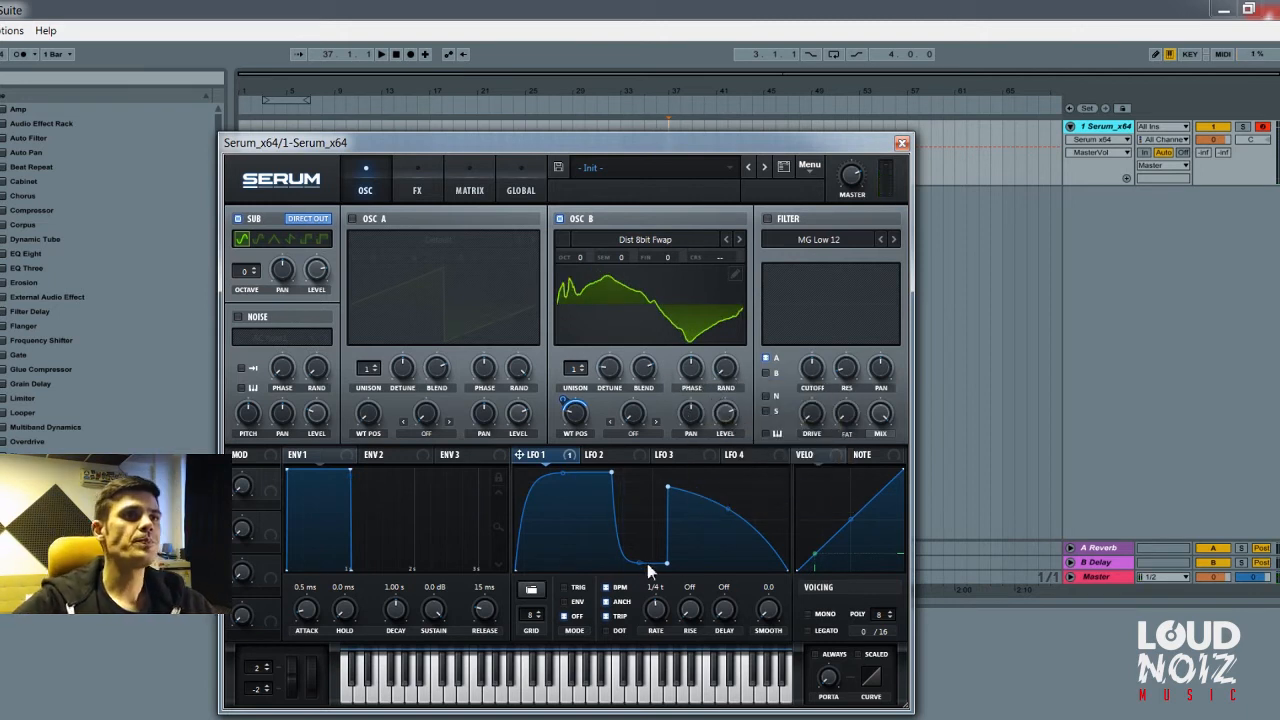
left_click(566, 589)
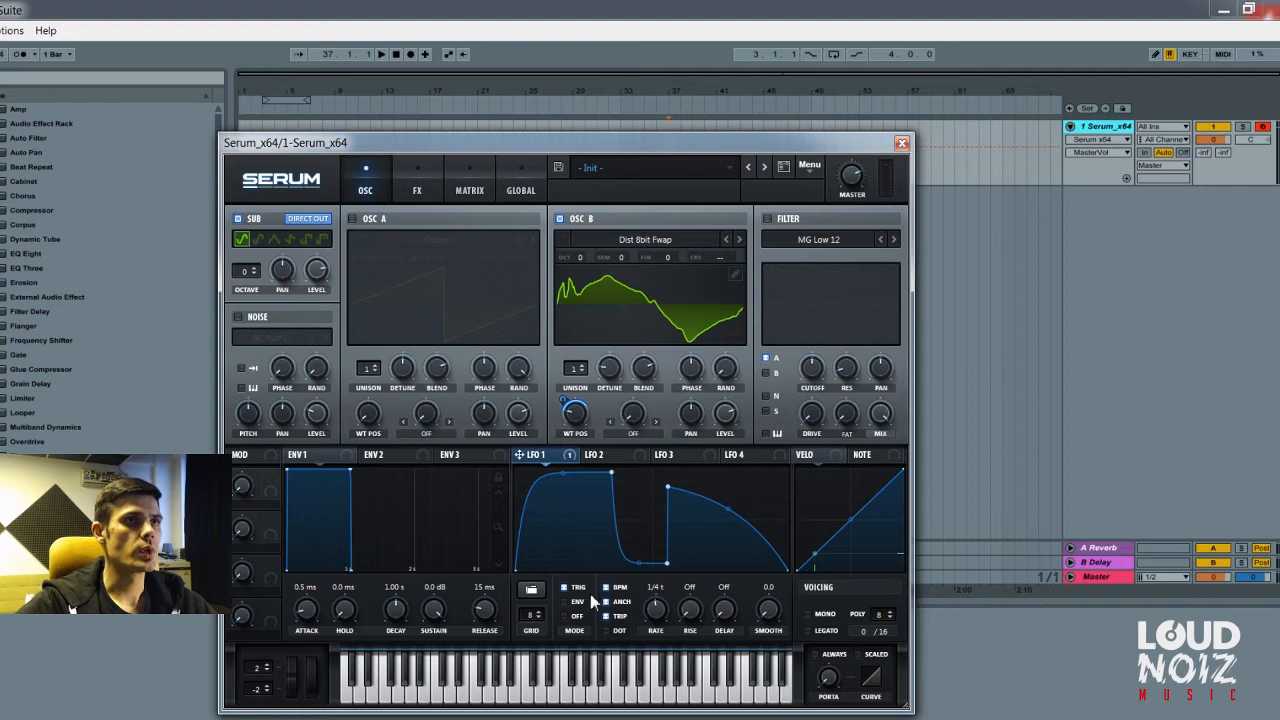
right_click(657, 610)
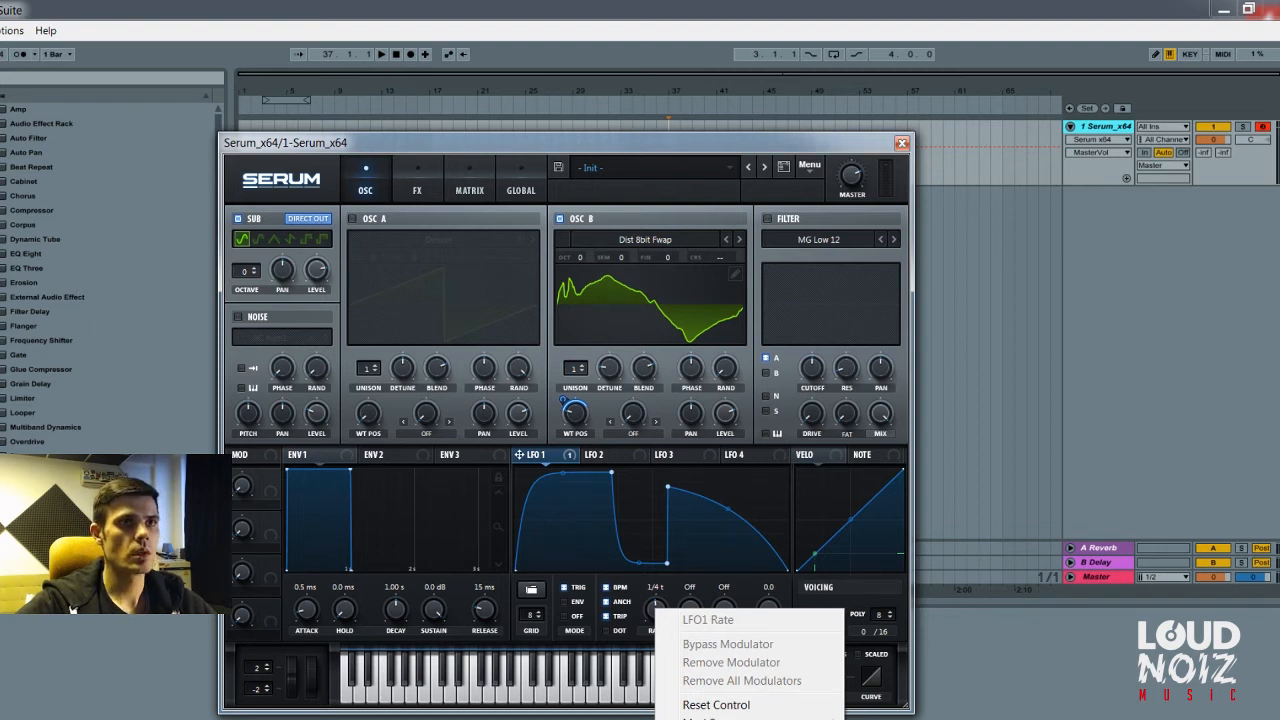
key("Escape")
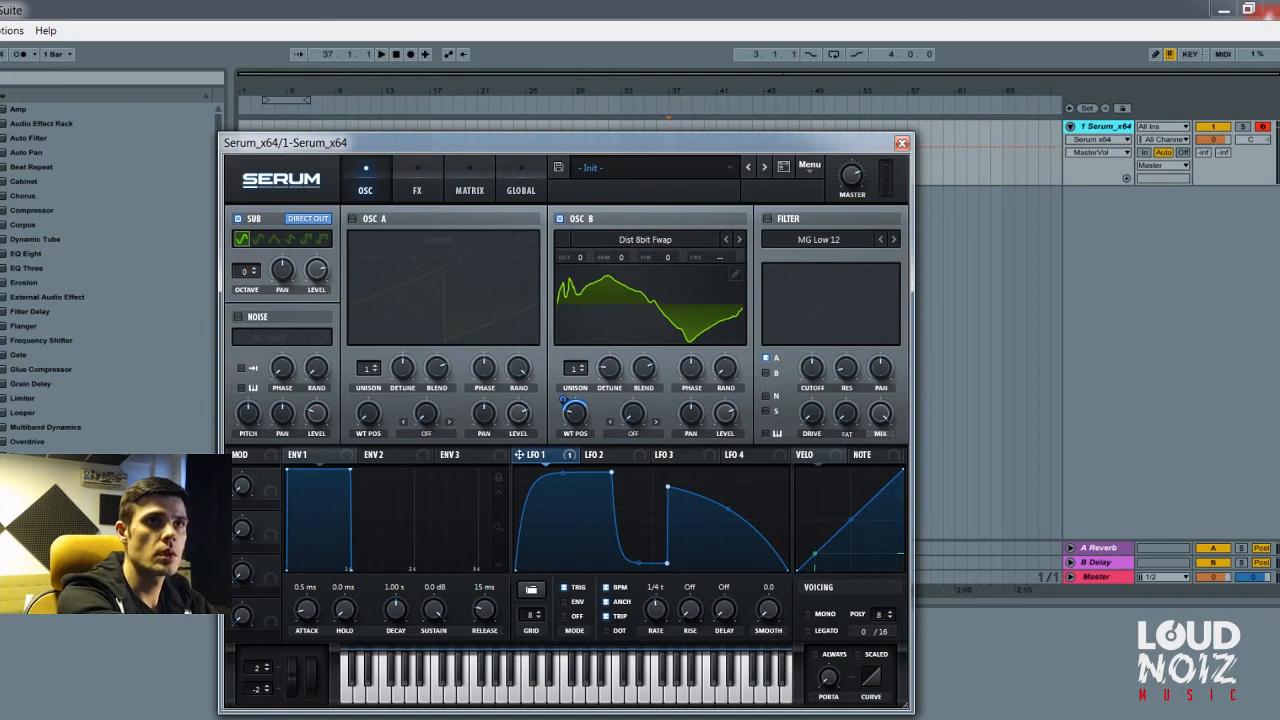
left_click_drag(656, 609, 656, 586)
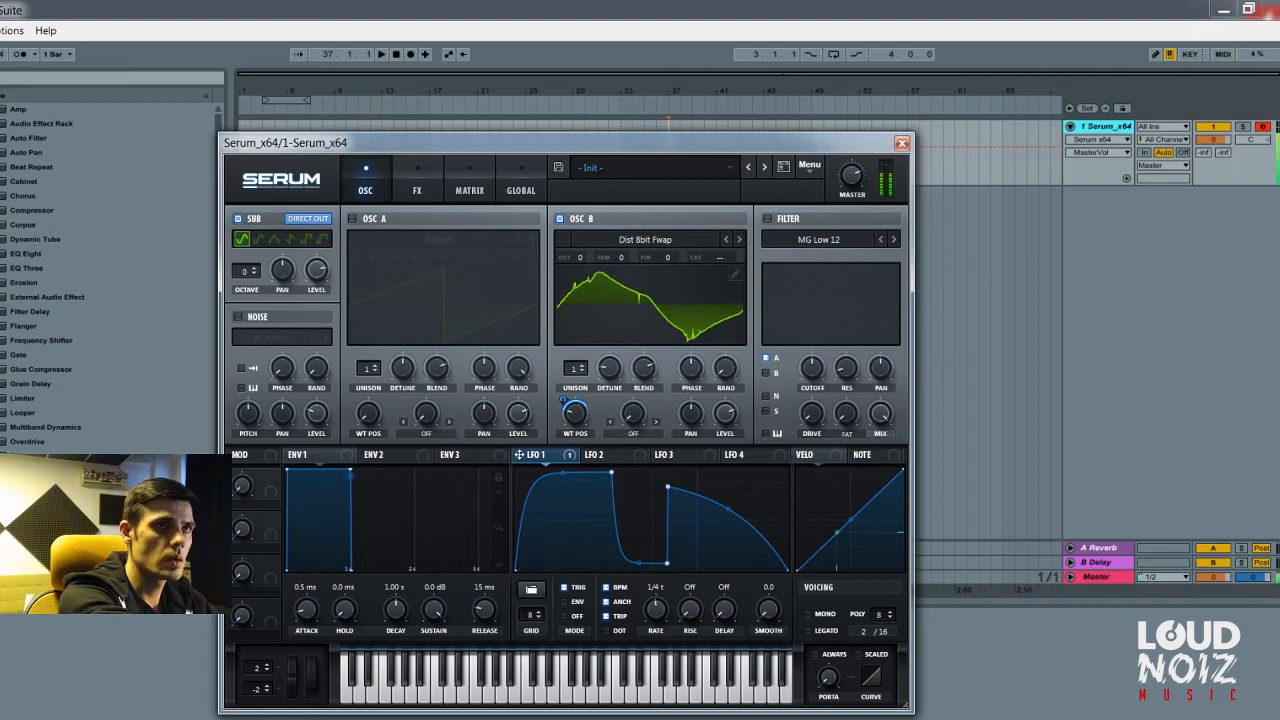
Keep LFO 1 at 1/4 triplet and reshape it with a later first peak, softer rise, slightly lower second peak and rounder final fall
left_click_drag(656, 609, 656, 600)
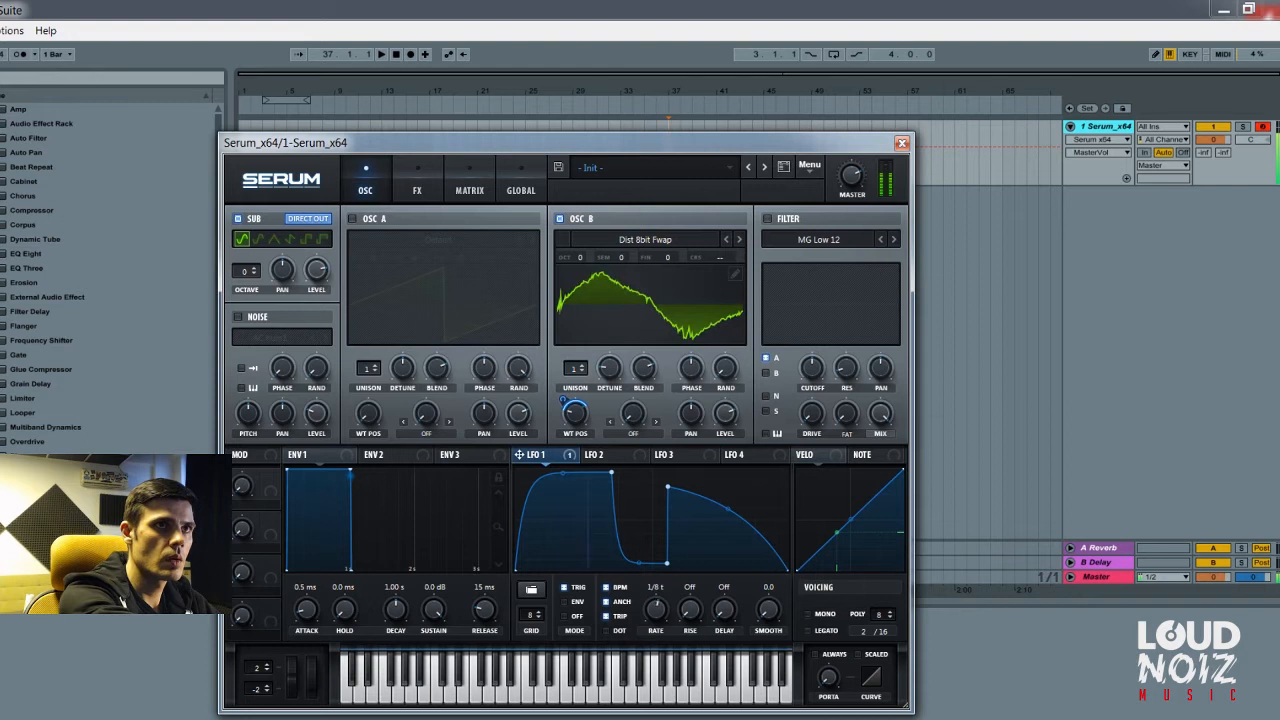
left_click_drag(656, 609, 656, 613)
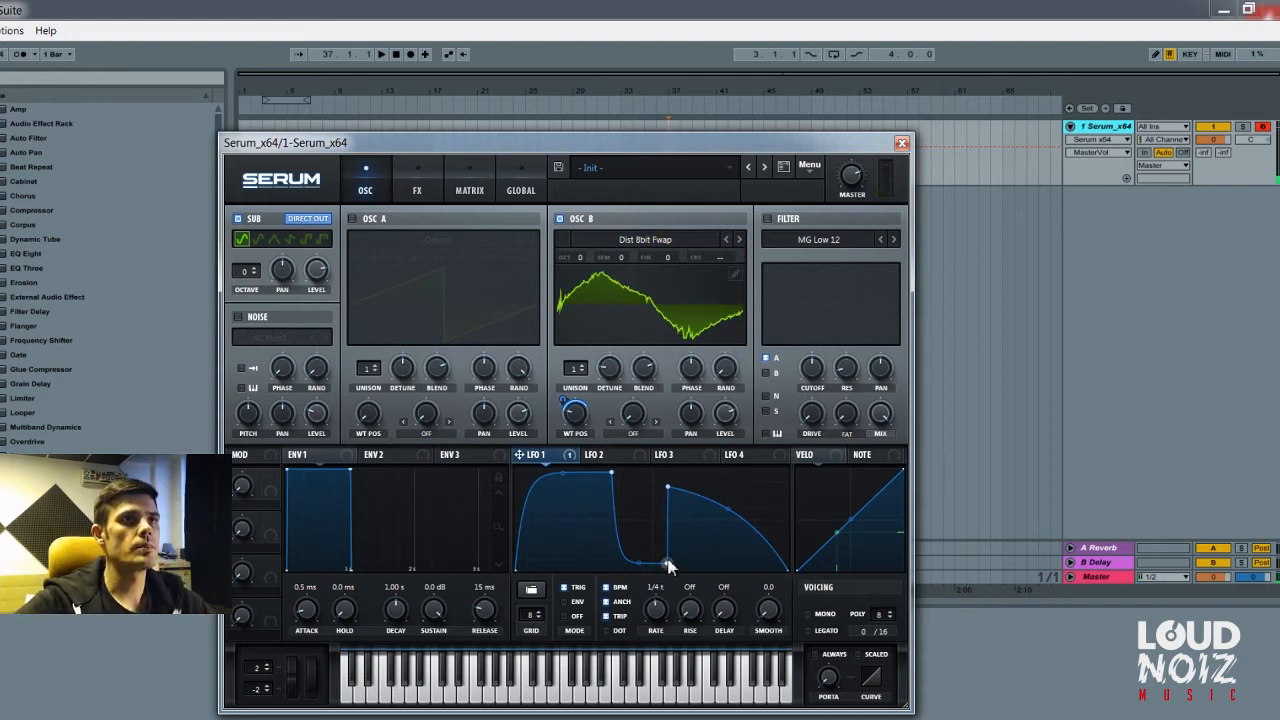
left_click_drag(611, 474, 629, 476)
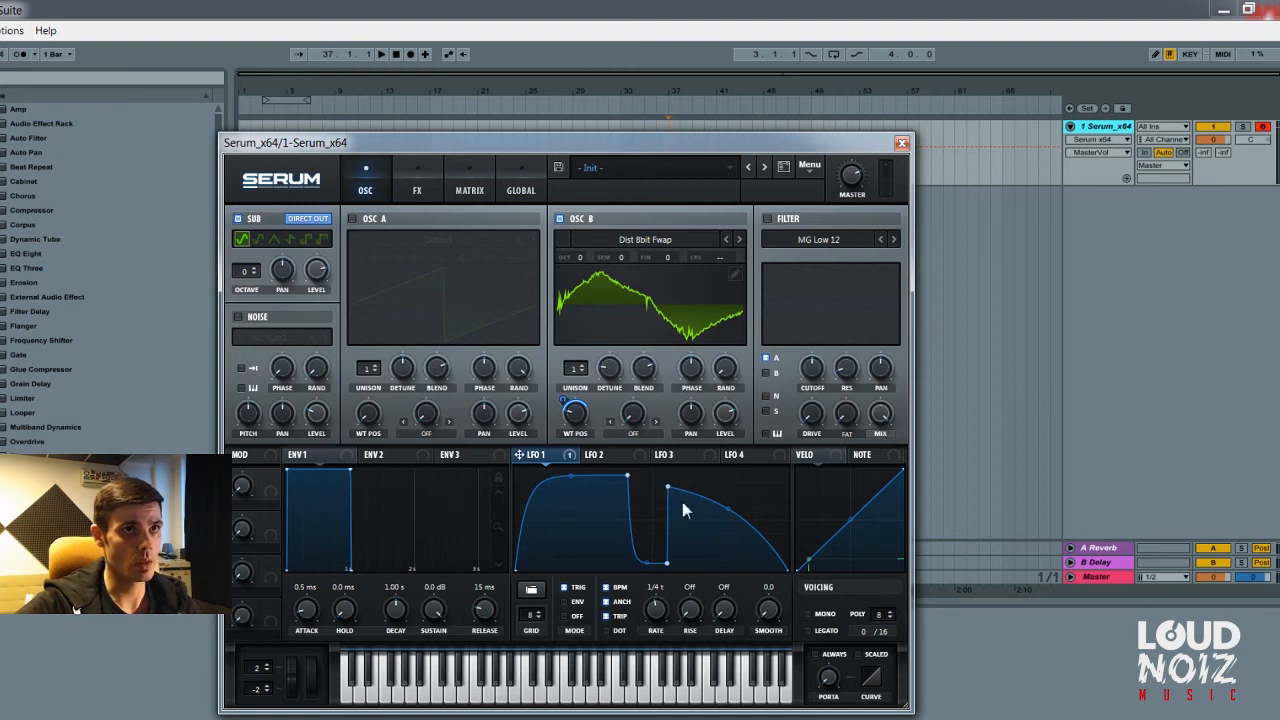
left_click_drag(729, 508, 743, 544)
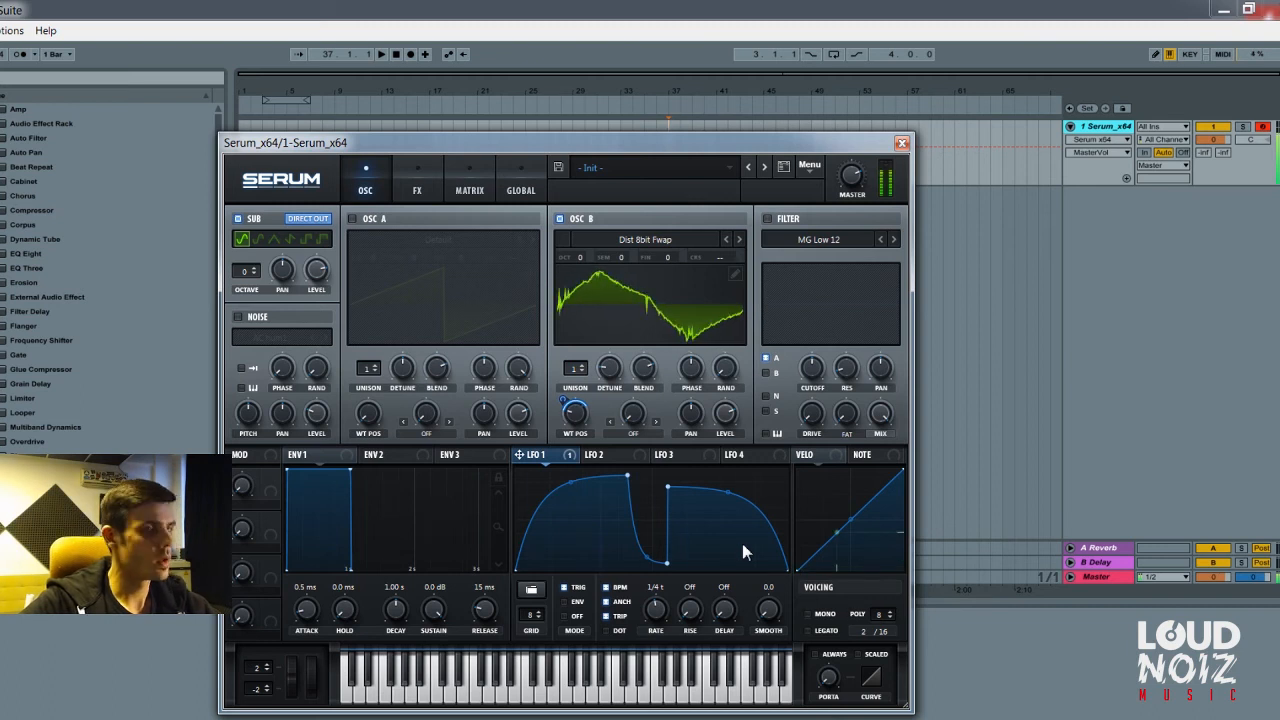
mouse_move(627, 478)
left_mouse_down()
mouse_move(627, 497)
mouse_move(626, 485)
mouse_move(671, 514)
mouse_move(671, 499)
mouse_move(628, 479)
left_mouse_up()
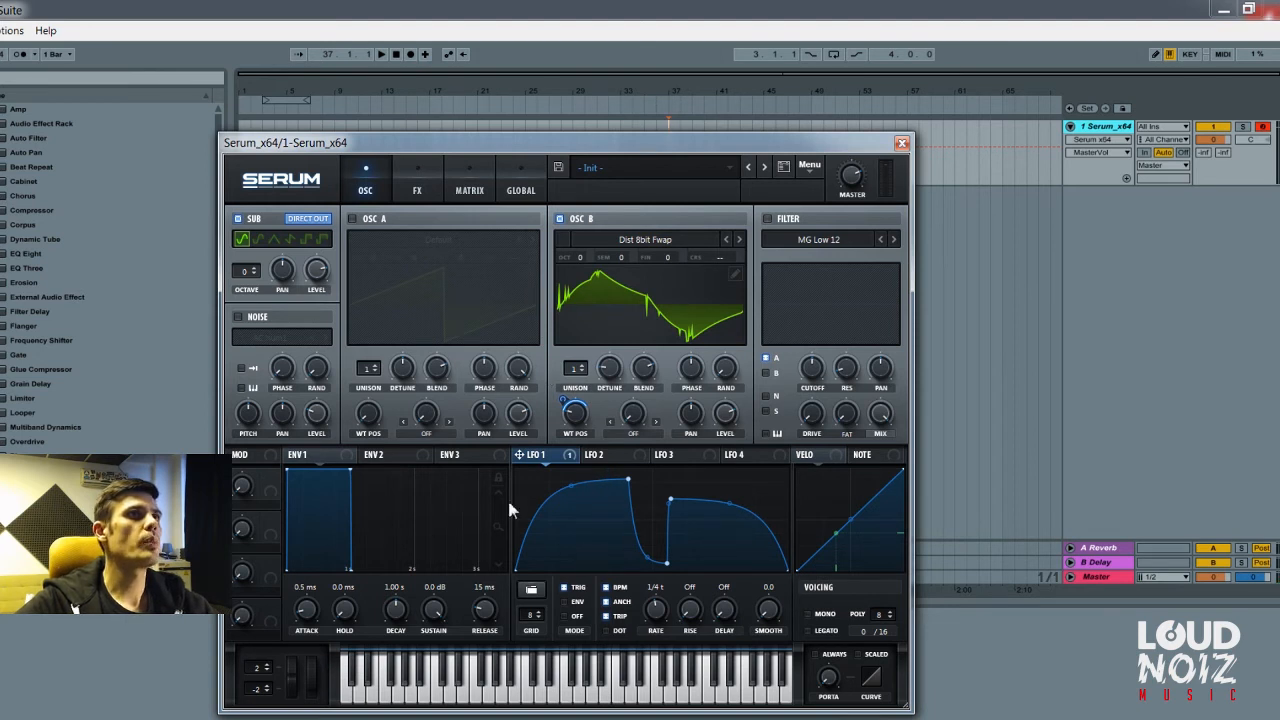
Enable the oscillator page's filter section
left_click(768, 218)
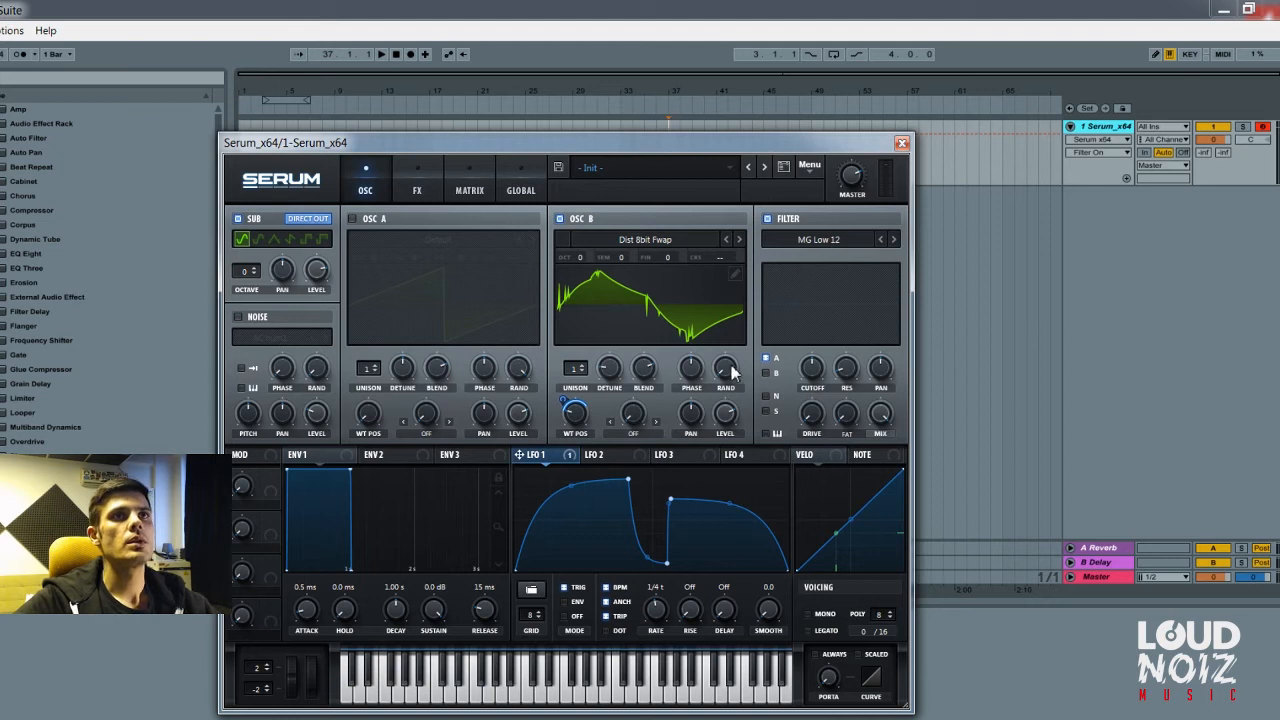
Try the effects-rack filter, compare its type list with the main filter's, reorder it below Distortion and back, and disable it again
left_click(418, 190)
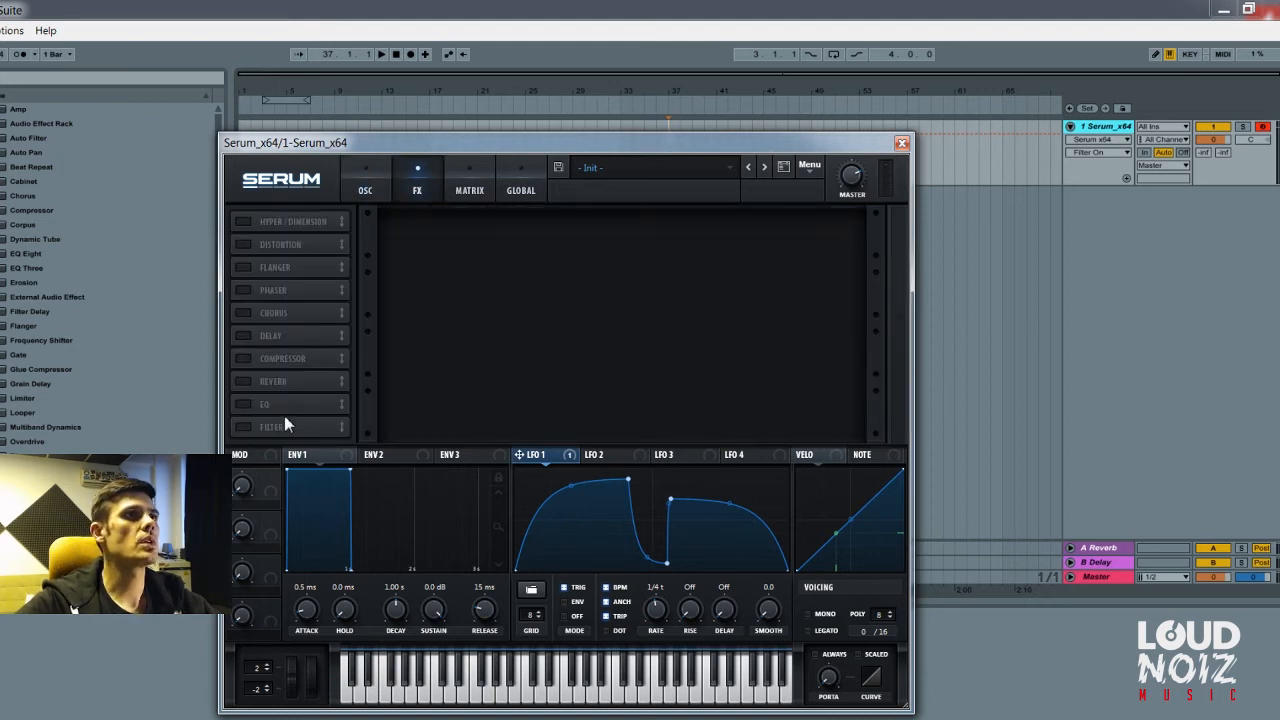
left_click(243, 426)
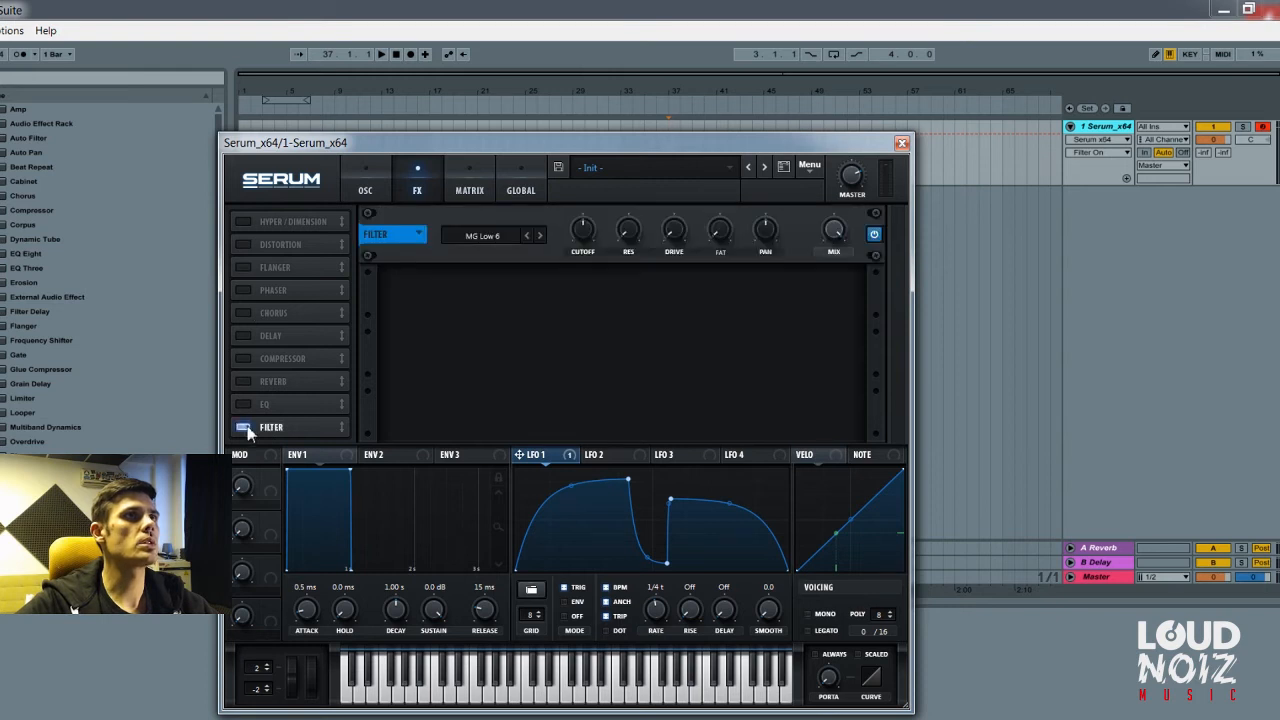
left_click(493, 235)
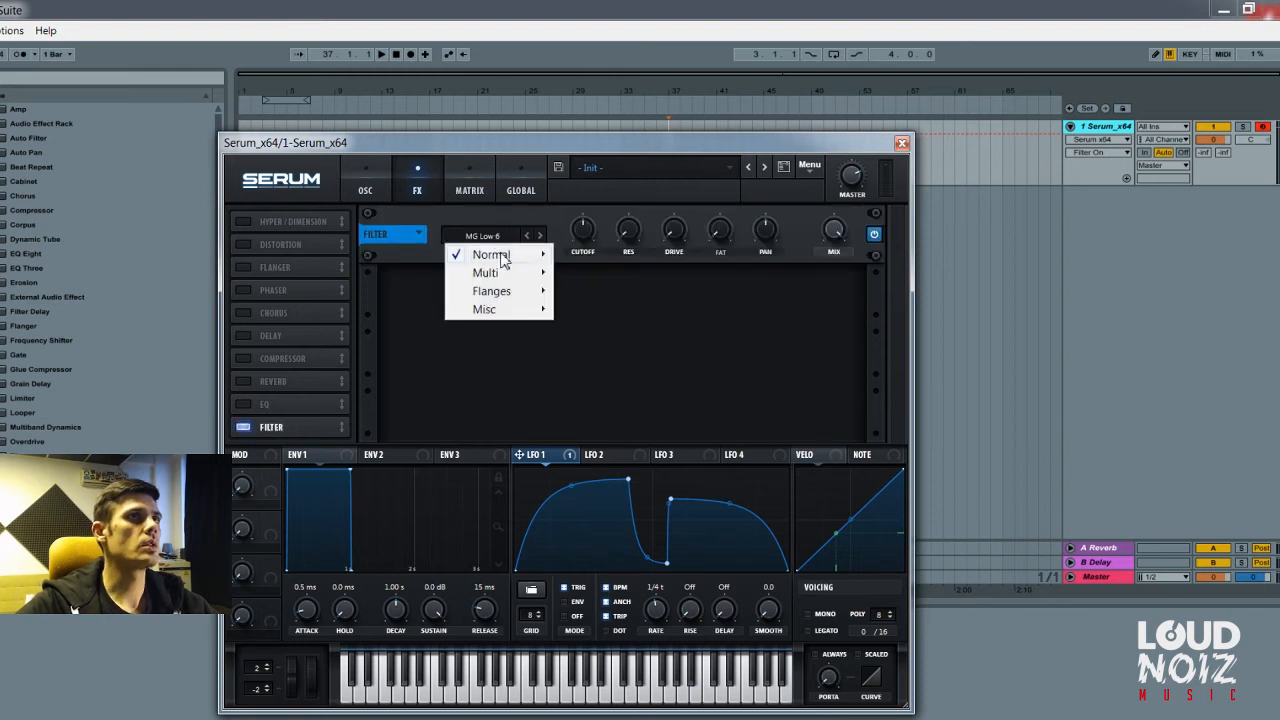
left_click(372, 185)
left_click(805, 240)
mouse_move(842, 262)
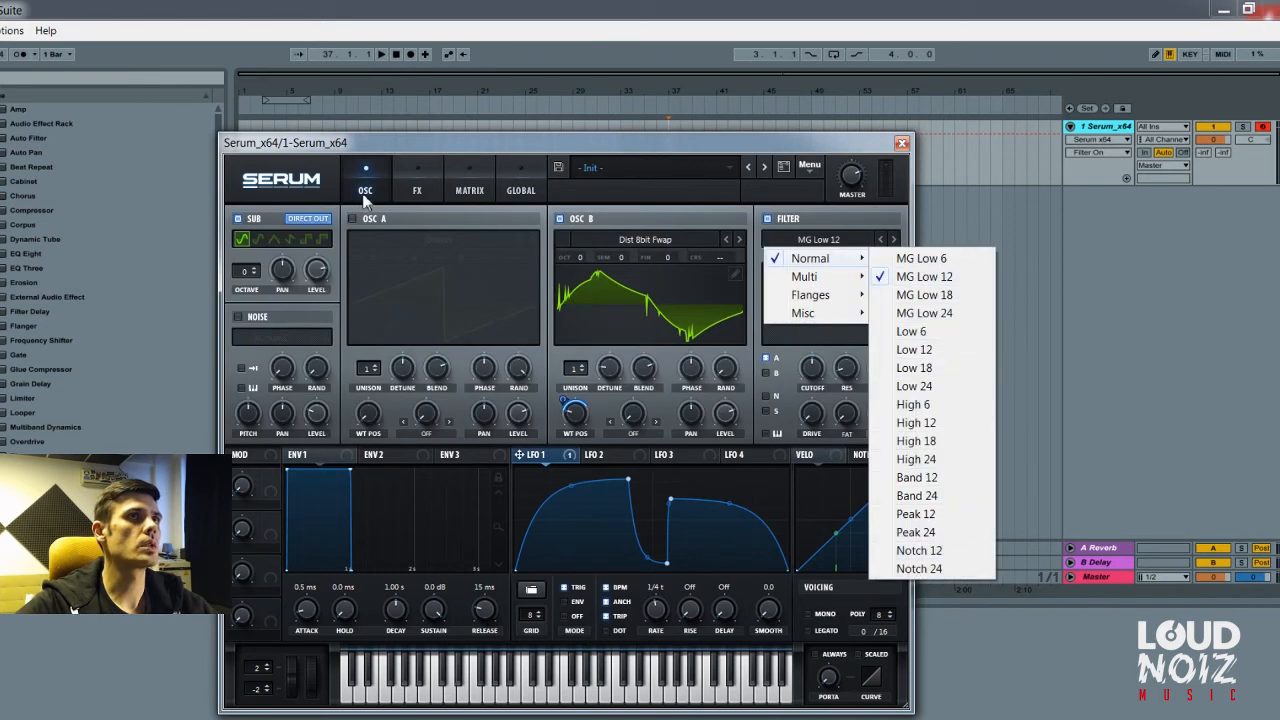
left_click(419, 193)
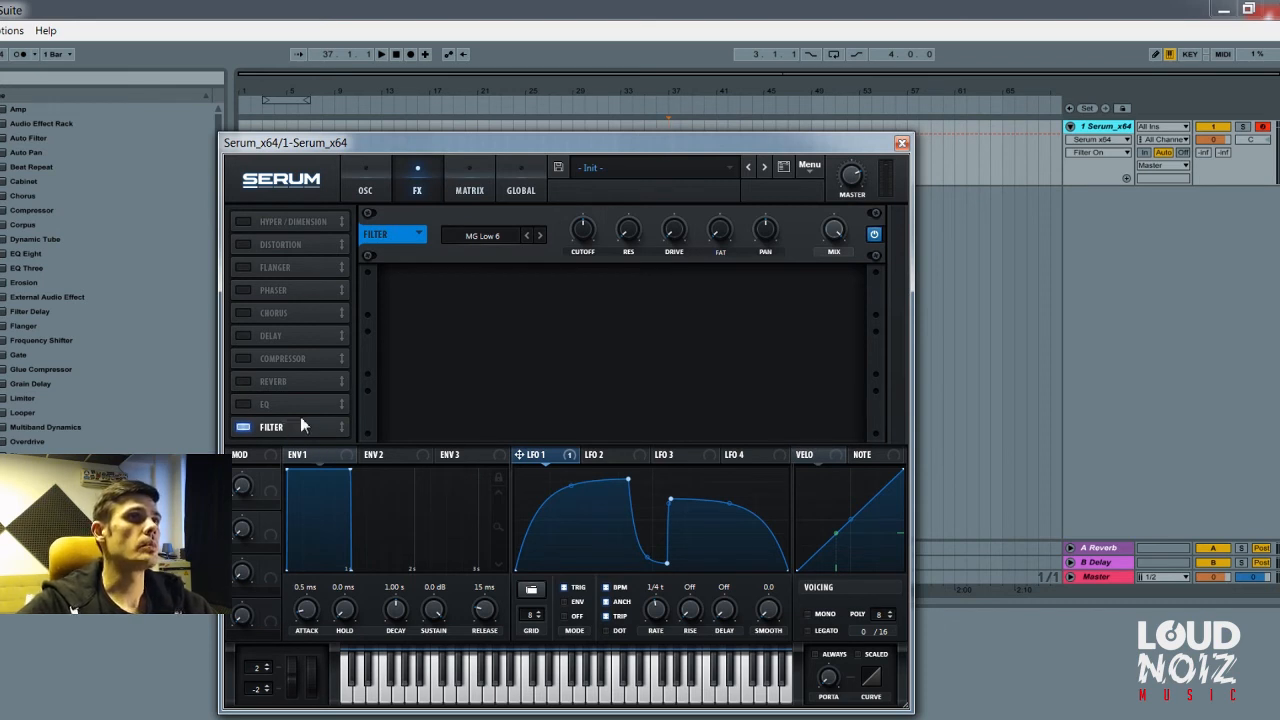
left_click_drag(293, 424, 296, 262)
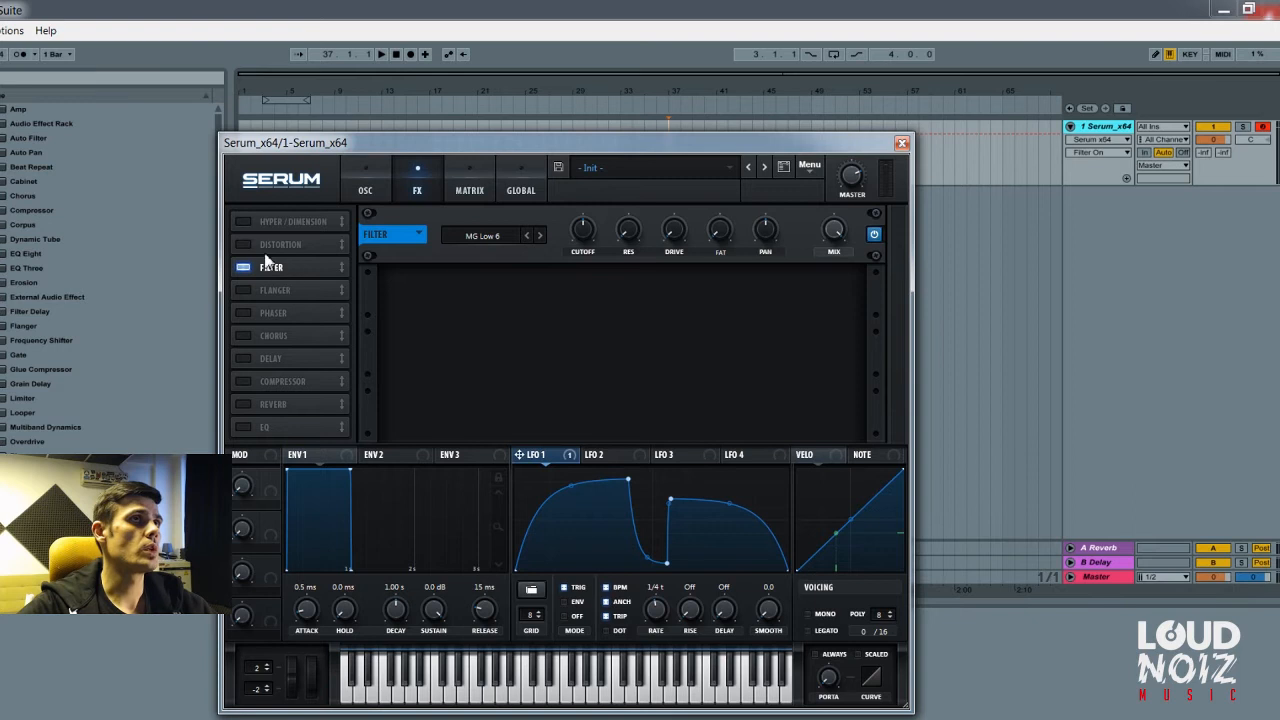
left_click_drag(297, 280, 298, 427)
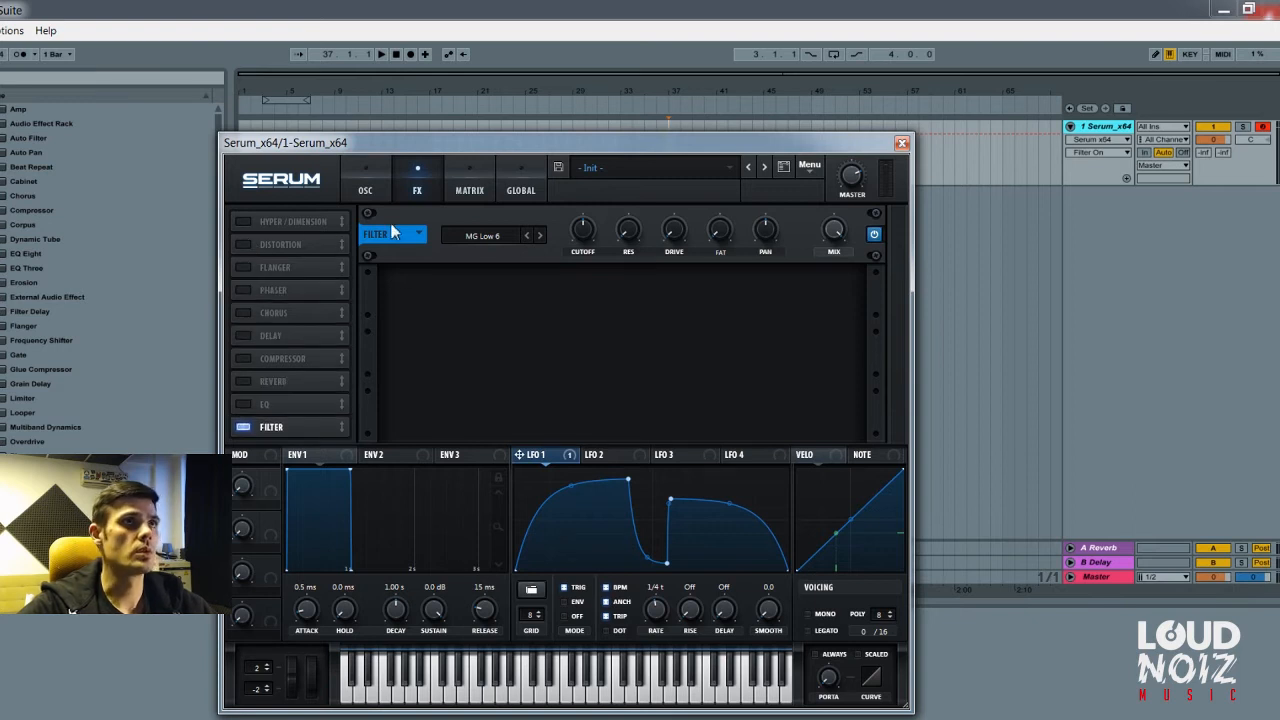
left_click(247, 426)
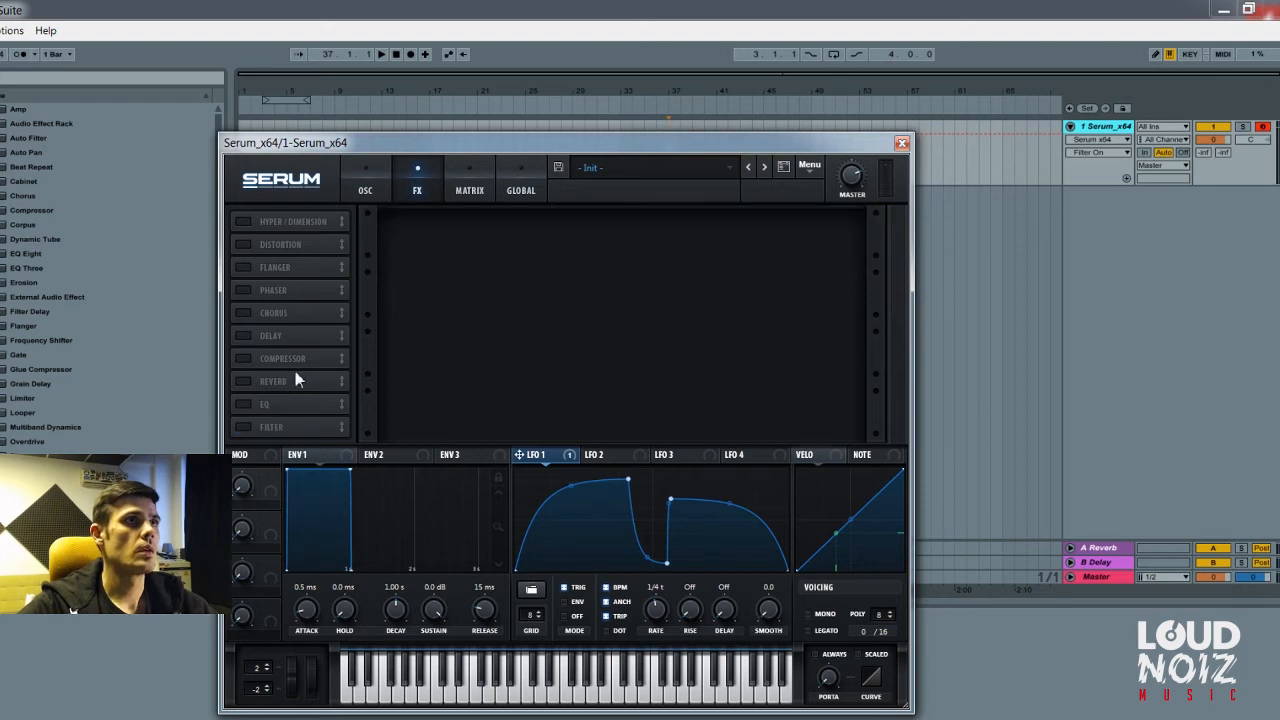
left_click(370, 188)
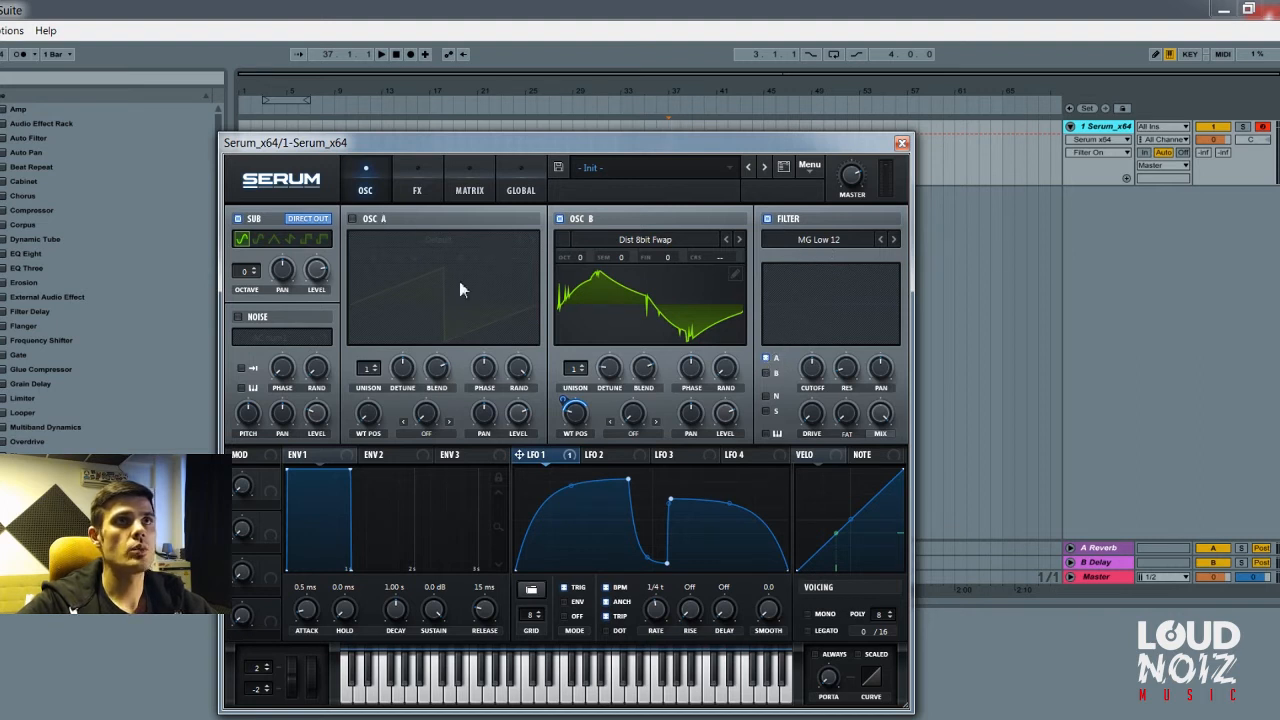
Route oscillator B instead of oscillator A through the MG Low 12 filter and open the cutoff fully
left_click(766, 372)
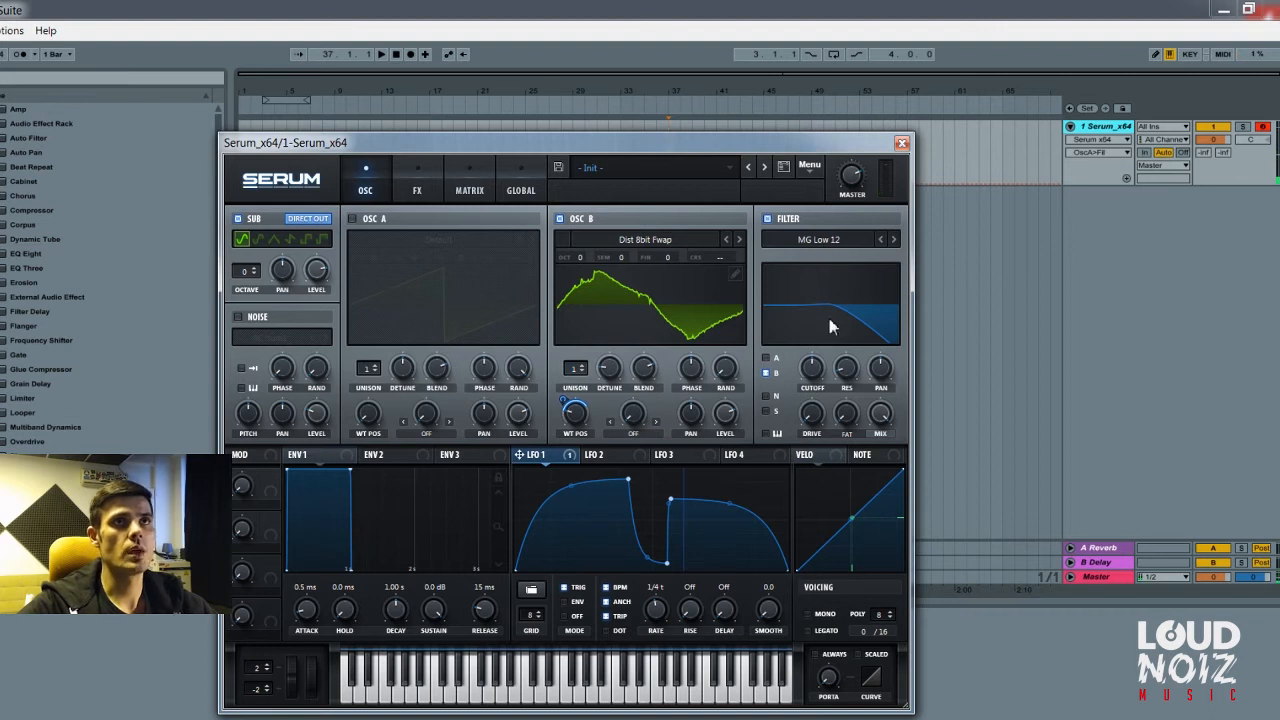
left_click_drag(813, 368, 824, 272)
left_click_drag(811, 373, 829, 331)
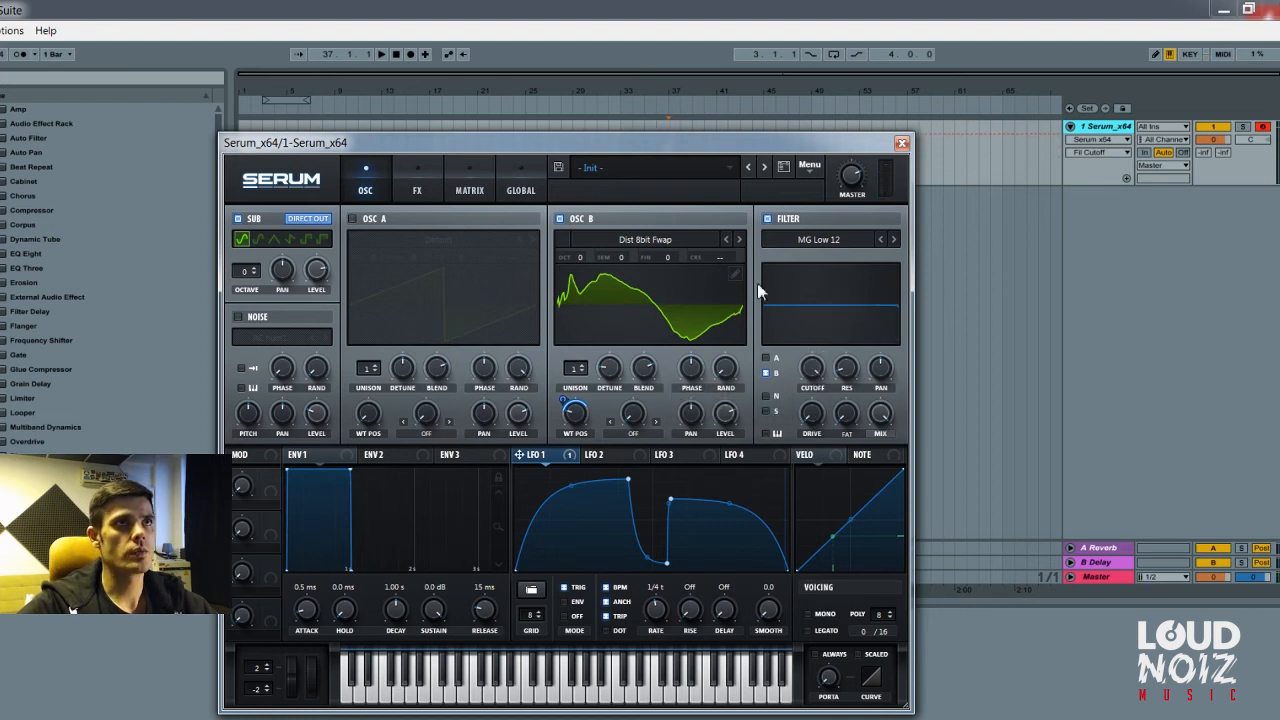
Raise the MG Low 12 filter's drive slightly and adjust its mix
left_click(418, 192)
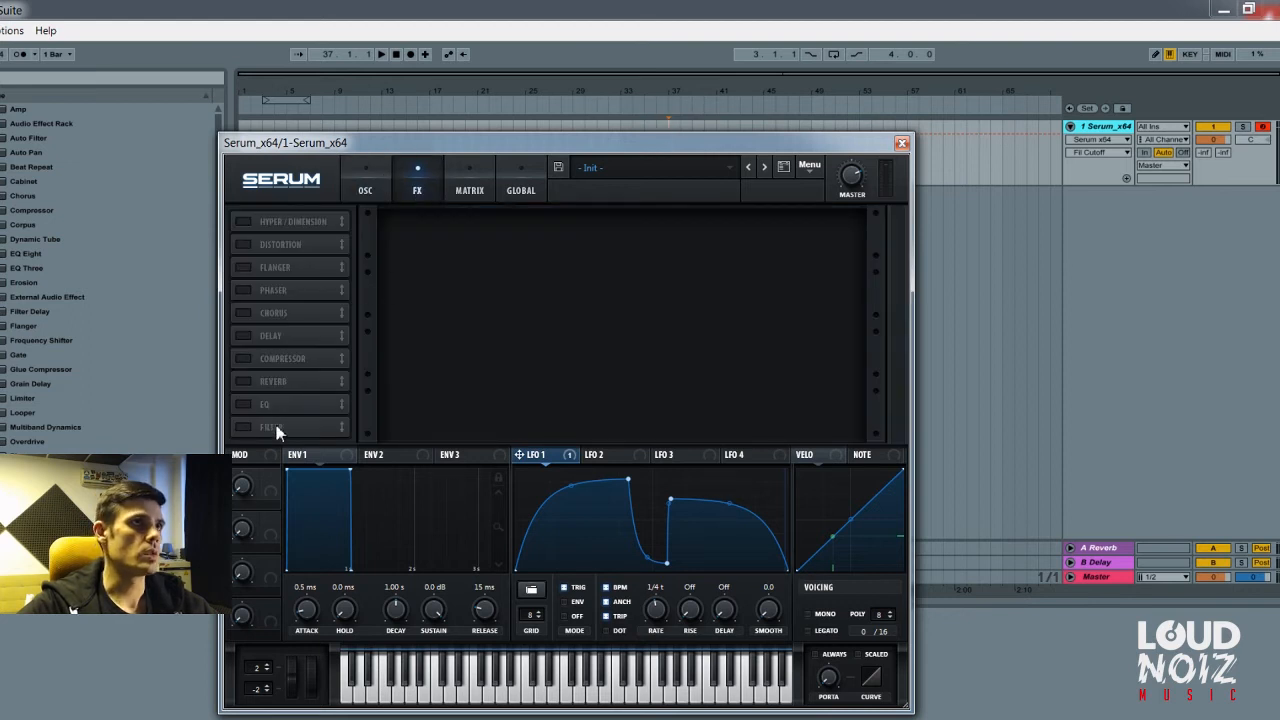
left_click(366, 193)
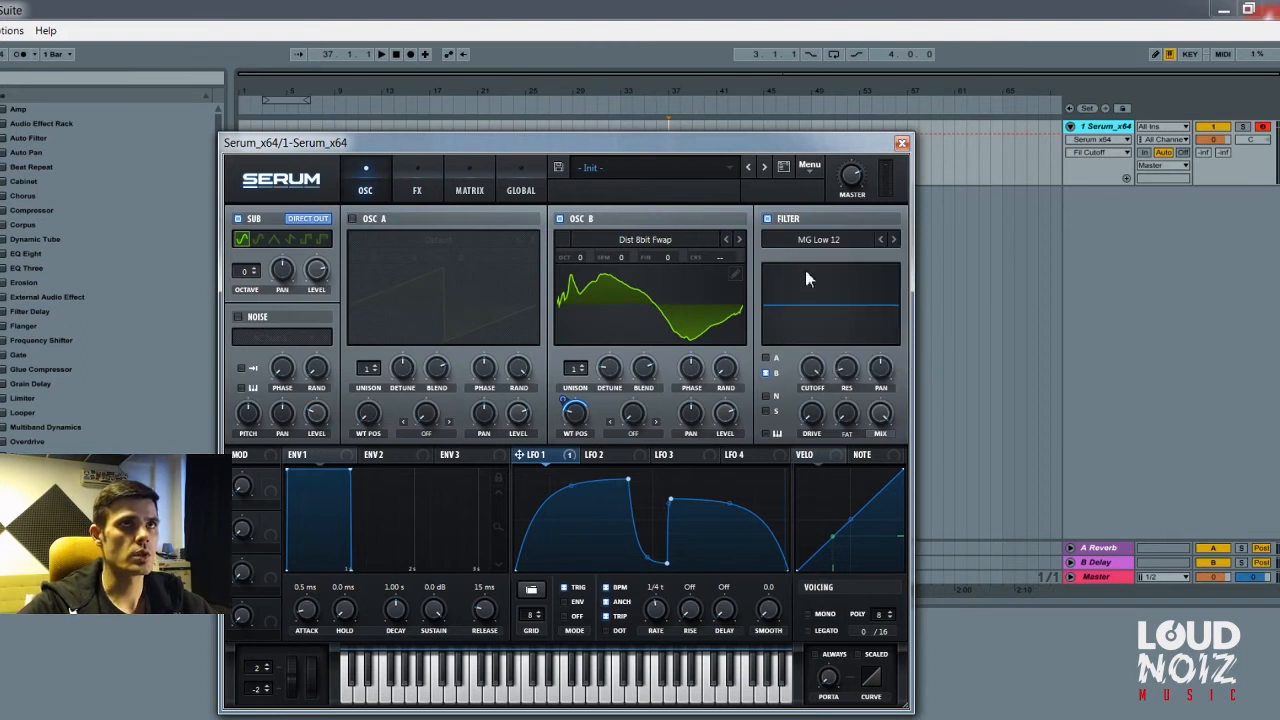
mouse_move(816, 418)
left_mouse_down()
mouse_move(824, 395)
mouse_move(820, 412)
left_mouse_up()
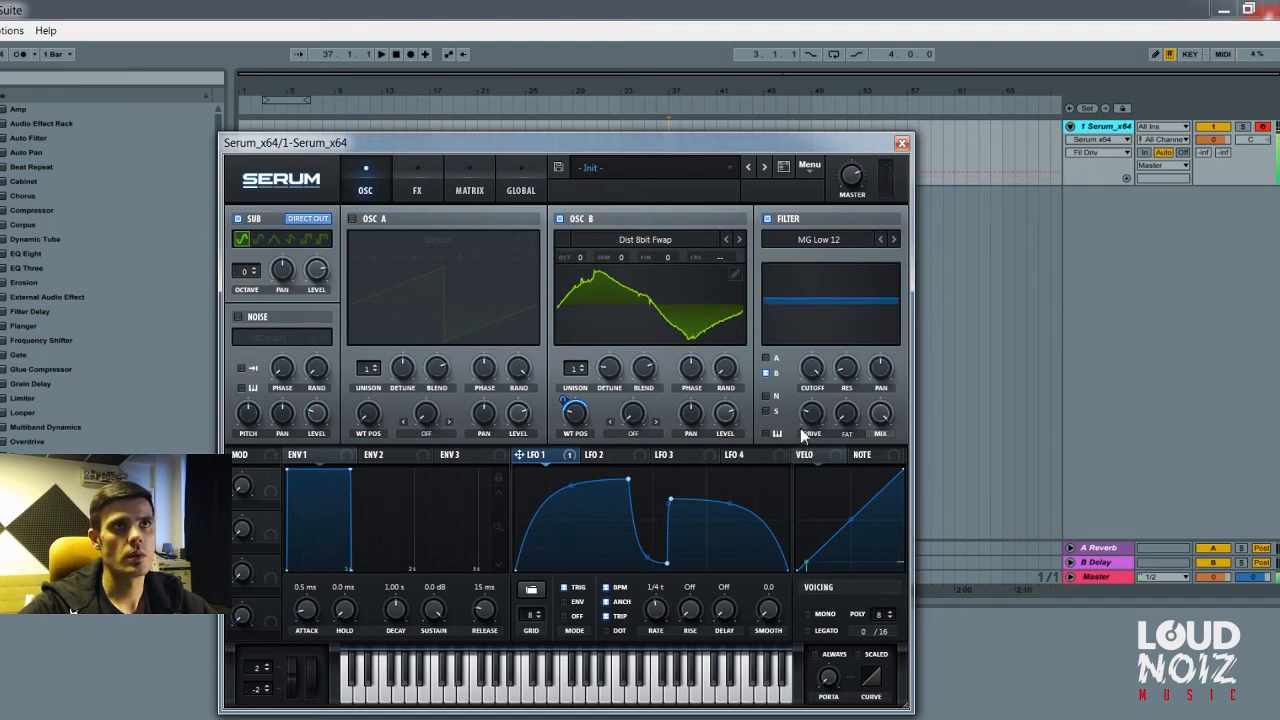
left_click_drag(880, 414, 882, 452)
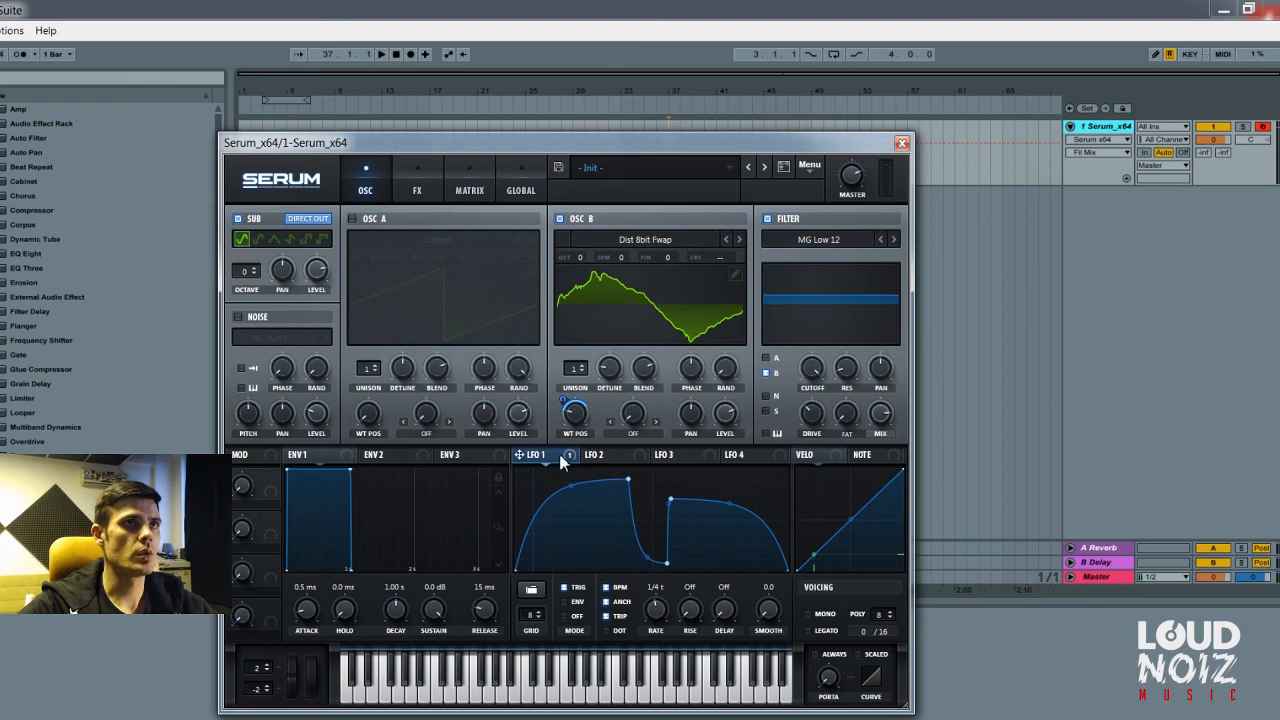
Map LFO 1 to the filter cutoff and adjust the base cutoff and the modulation depth
left_click_drag(816, 367, 811, 437)
mouse_move(801, 357)
left_mouse_down()
mouse_move(803, 310)
mouse_move(797, 430)
mouse_move(797, 355)
left_mouse_up()
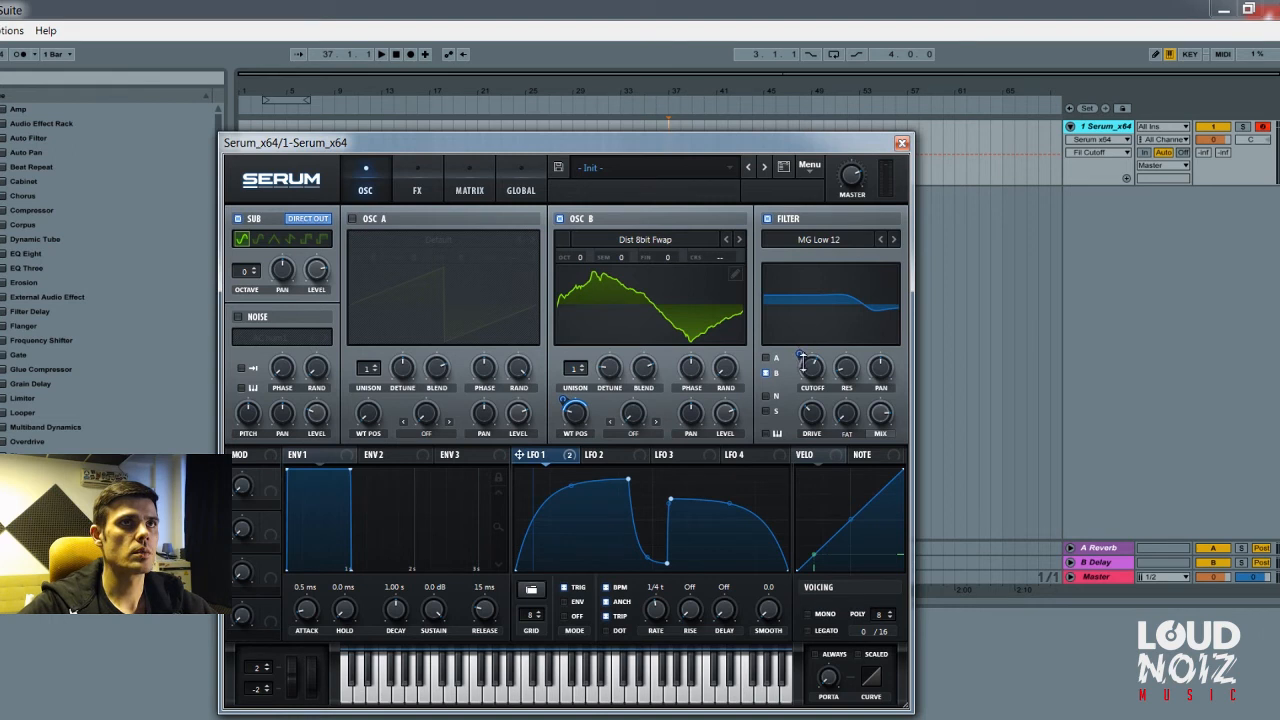
mouse_move(801, 356)
left_mouse_down()
mouse_move(801, 333)
mouse_move(810, 341)
left_mouse_up()
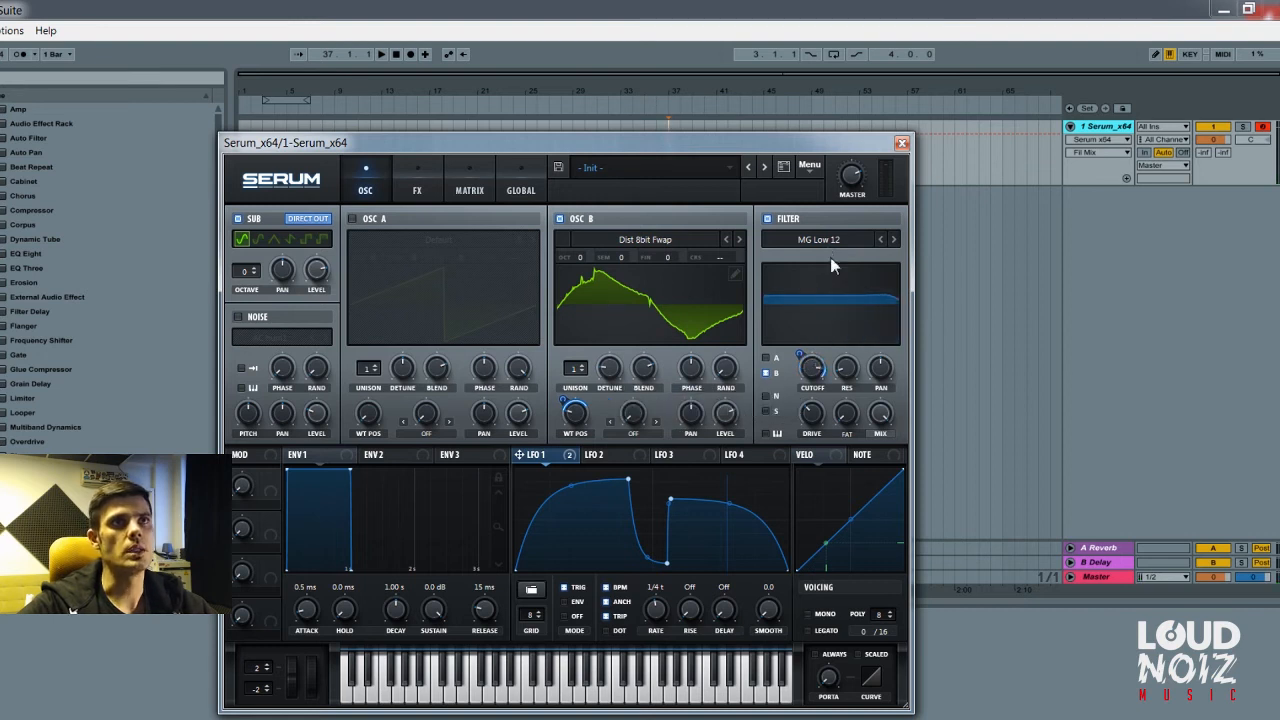
mouse_move(801, 356)
left_mouse_down()
mouse_move(802, 345)
mouse_move(799, 398)
mouse_move(800, 325)
mouse_move(818, 354)
left_mouse_up()
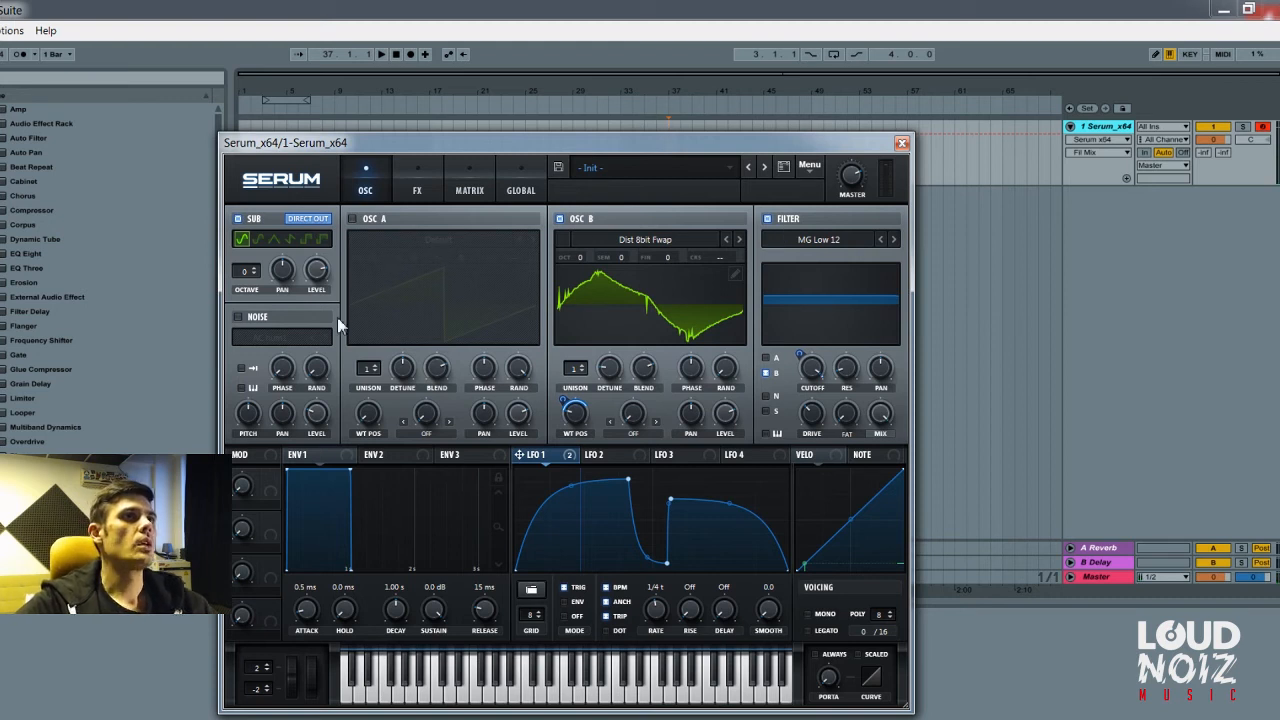
Enable the Distortion, Hyper/Dimension, Compressor and EQ modules in the effects rack
left_click(417, 194)
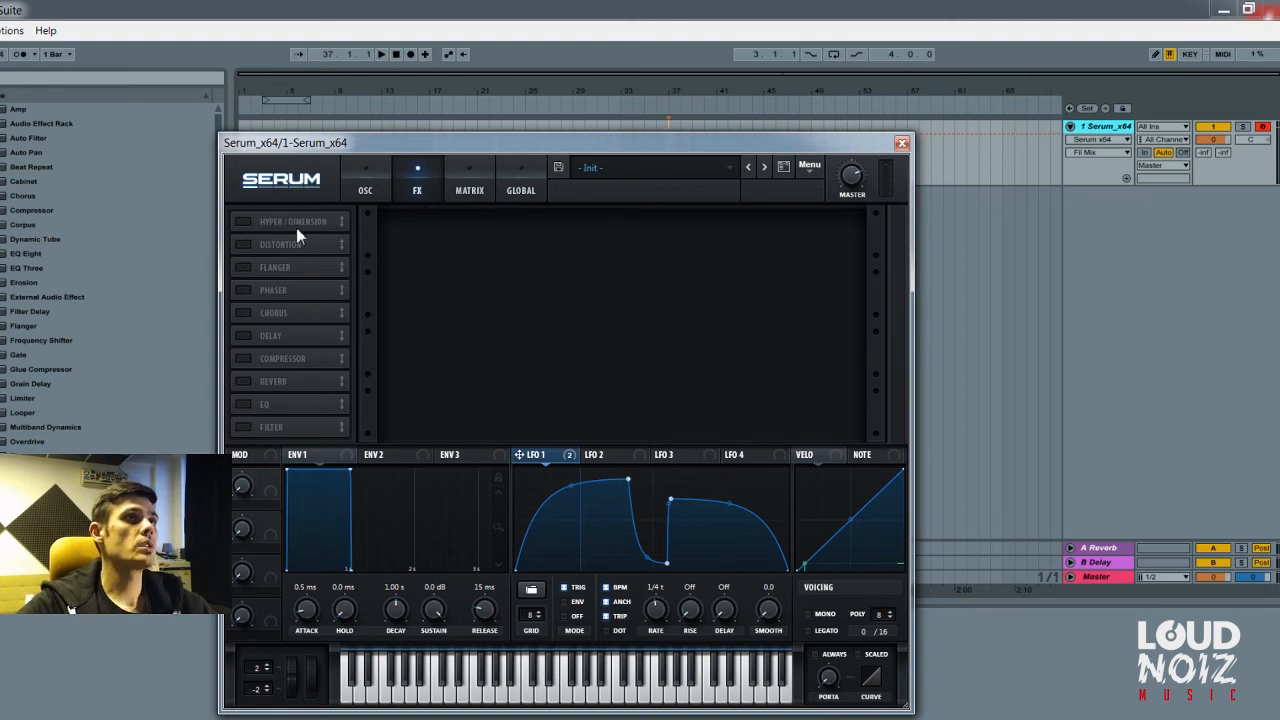
left_click(262, 246)
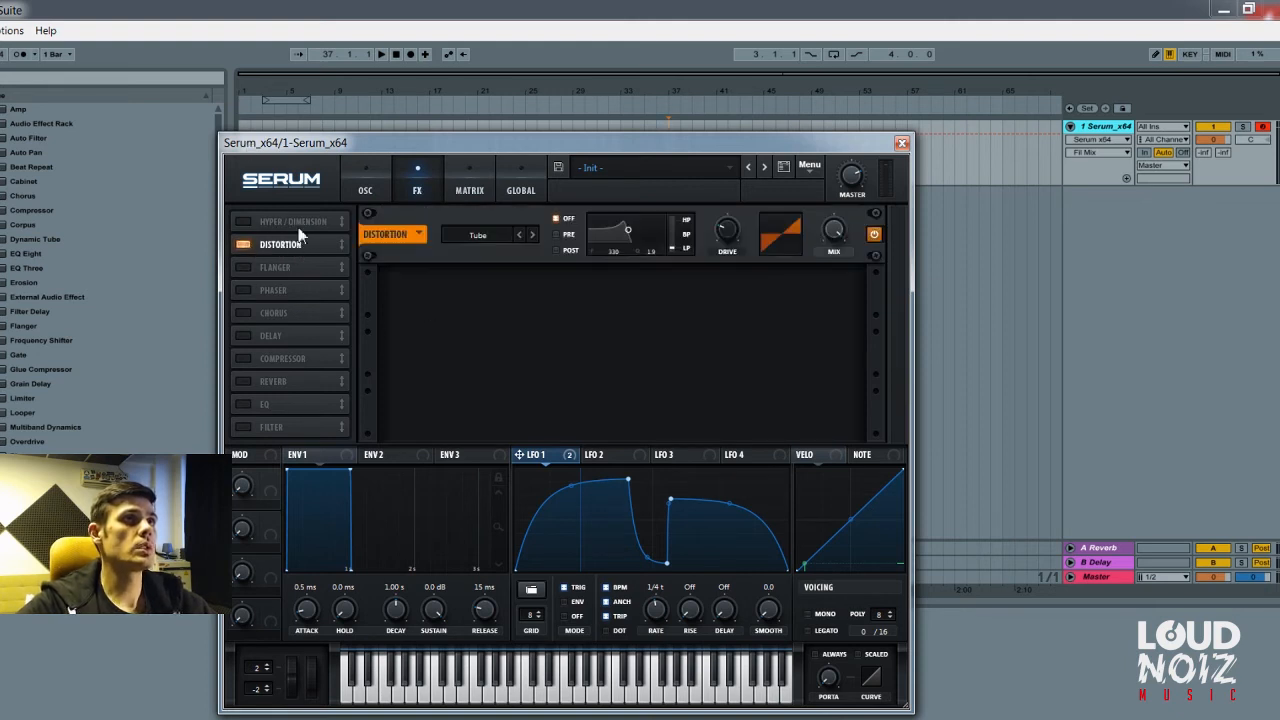
left_click(246, 222)
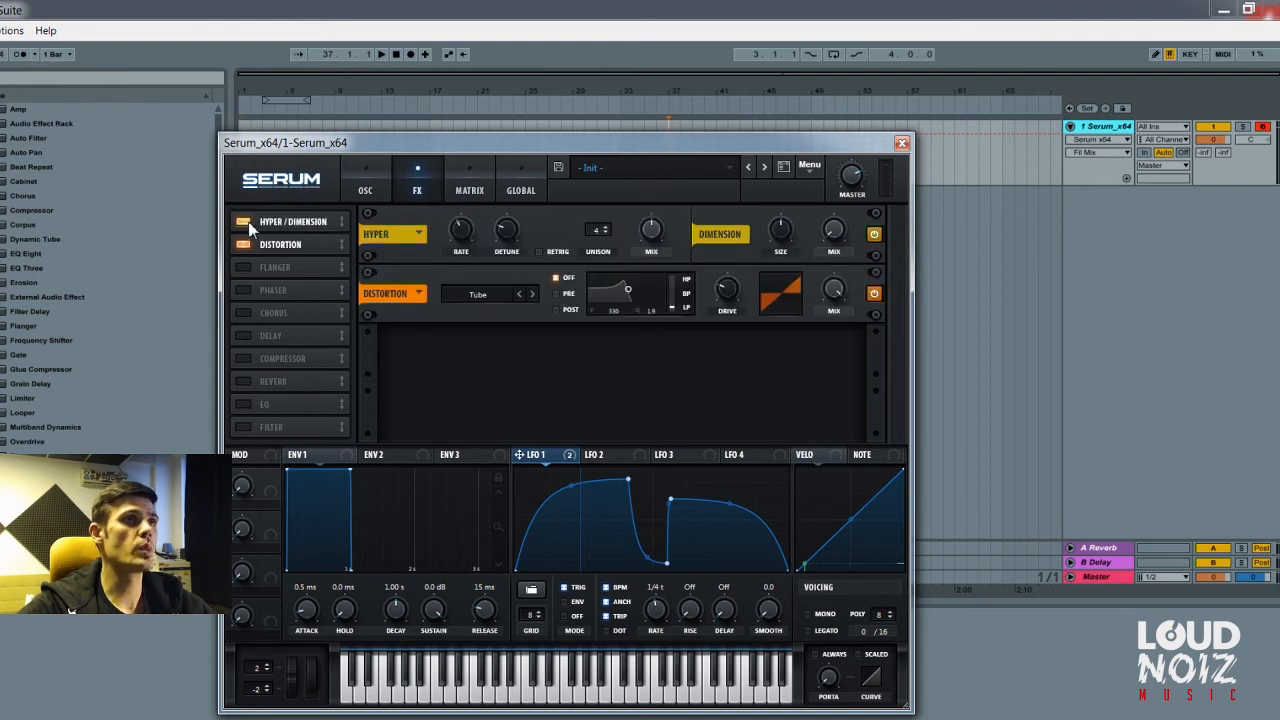
left_click(244, 359)
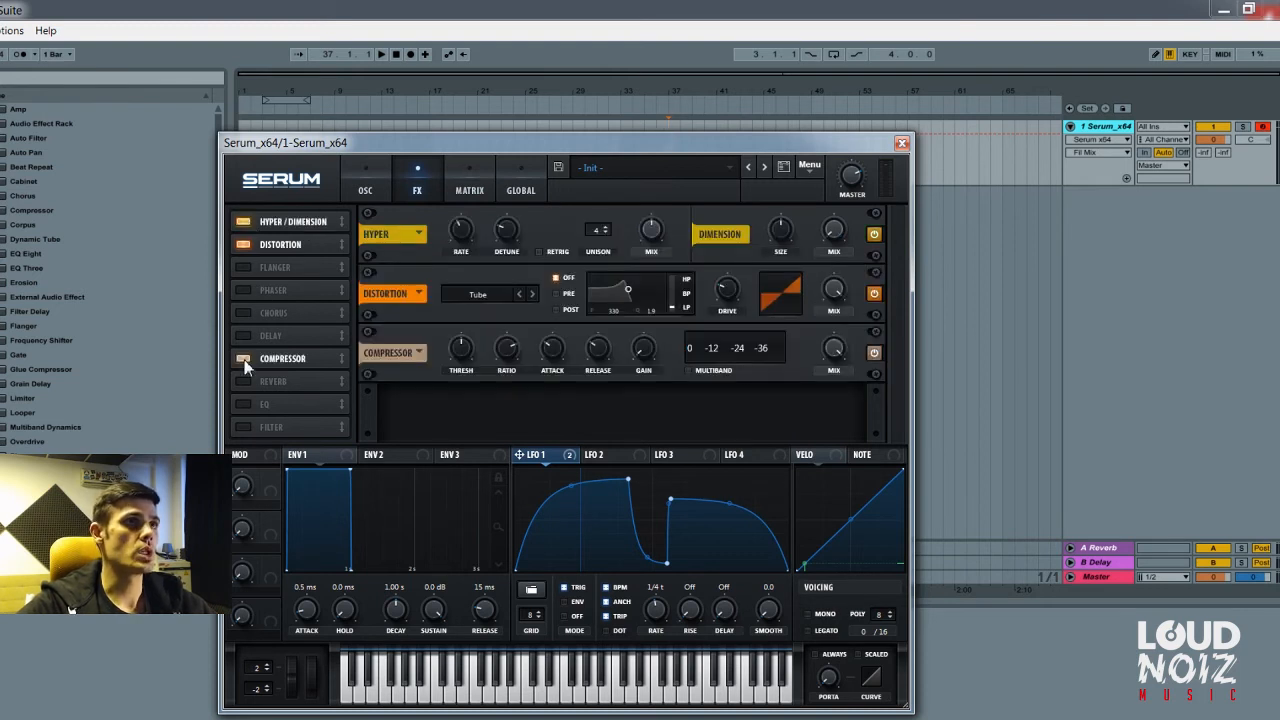
left_click(242, 405)
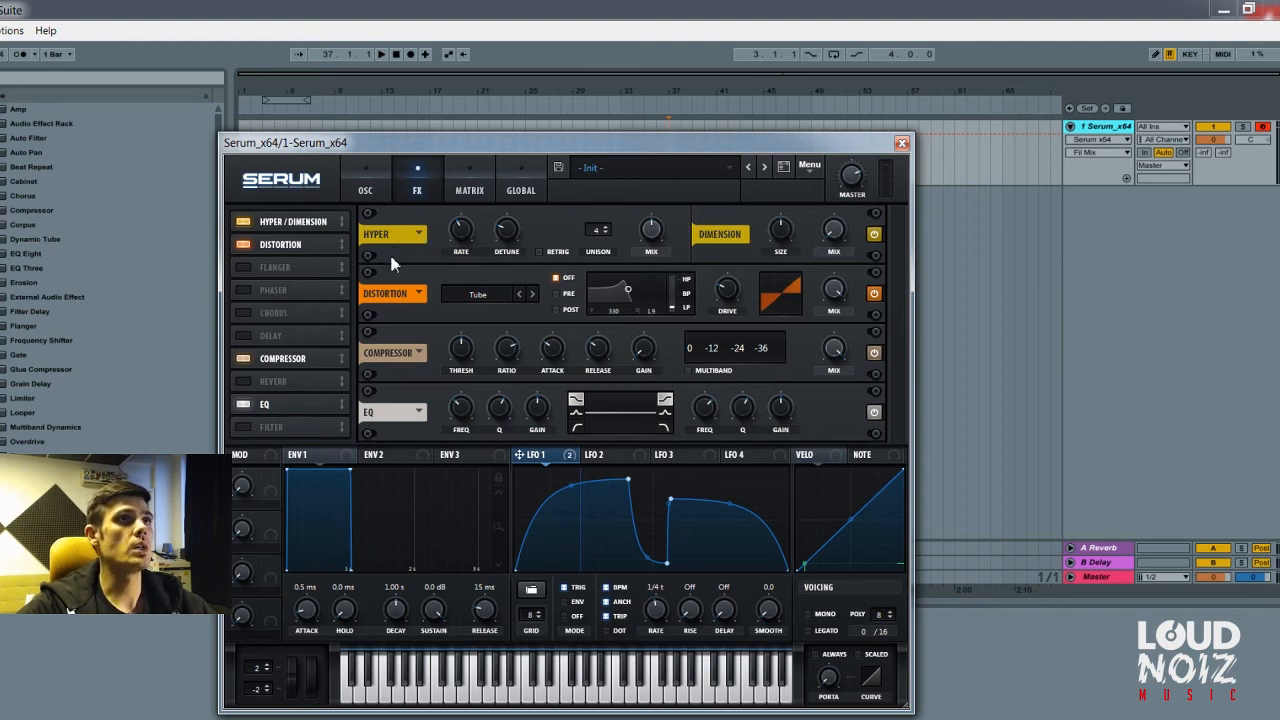
Move Distortion ahead of Hyper/Dimension in the effects chain and shift the Serum window aside
left_click(380, 188)
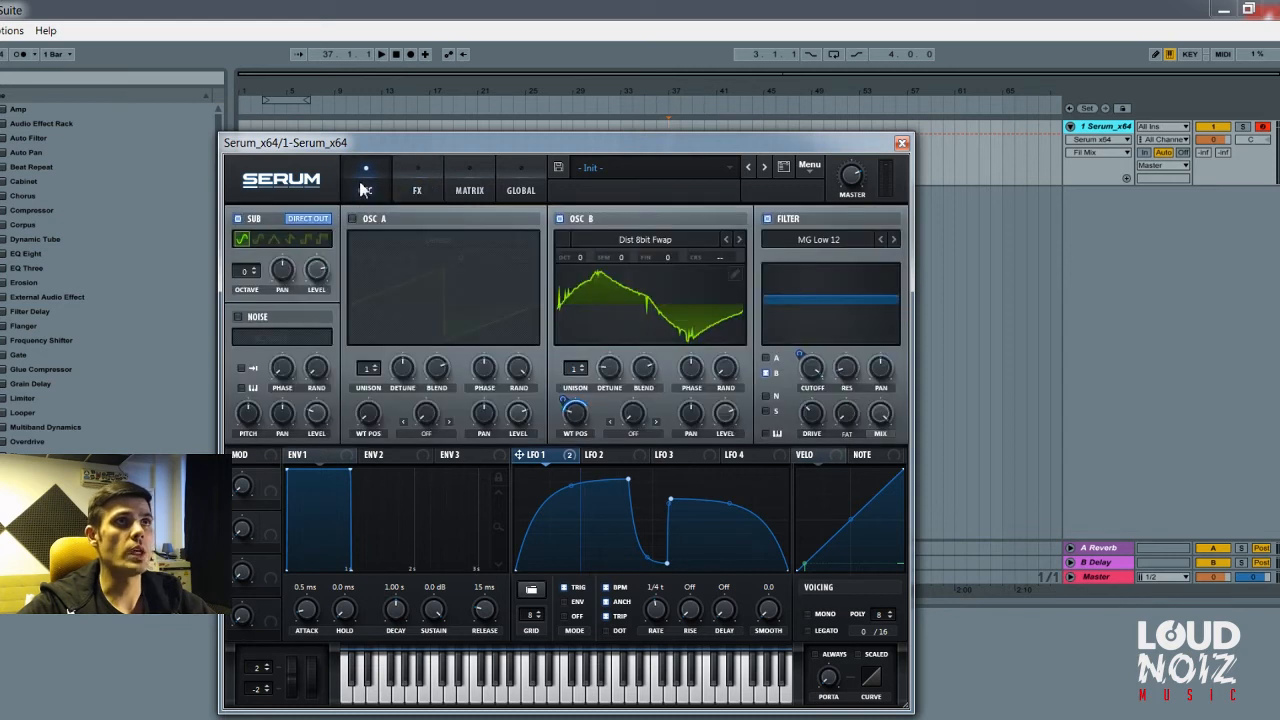
left_click(418, 189)
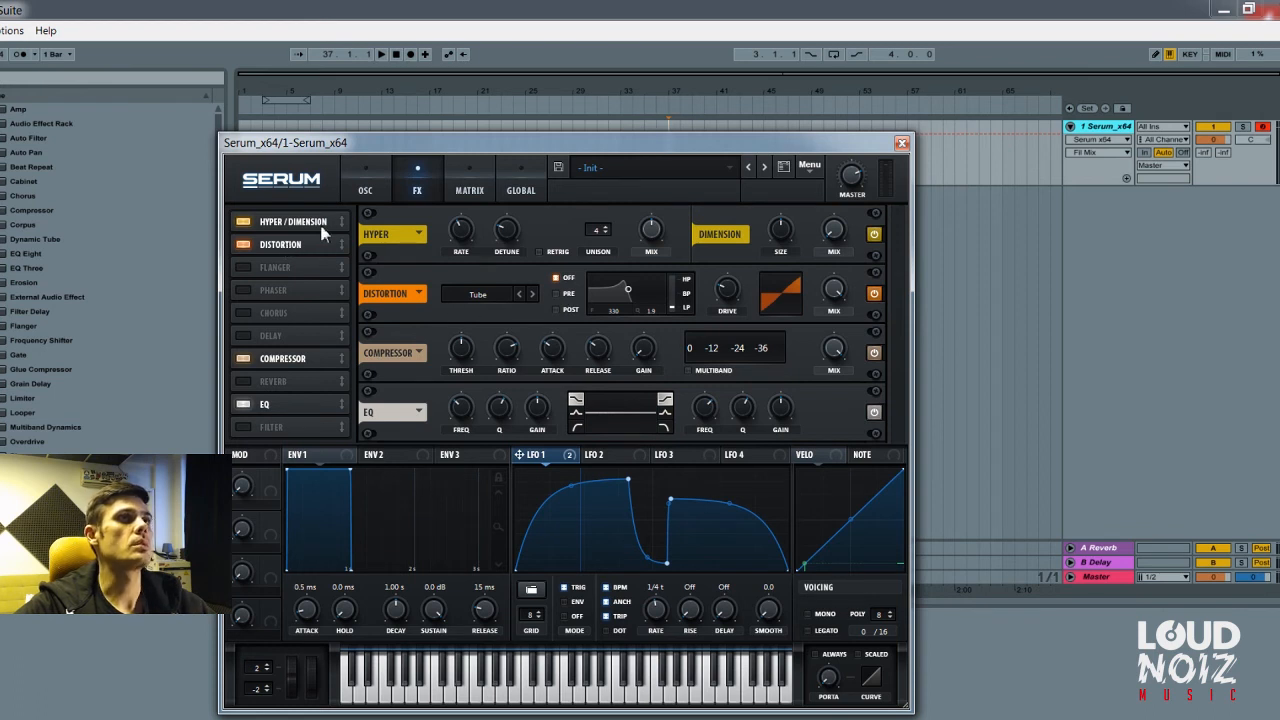
mouse_move(297, 246)
left_mouse_down()
mouse_move(296, 218)
mouse_move(303, 226)
left_mouse_up()
left_click_drag(479, 139, 612, 123)
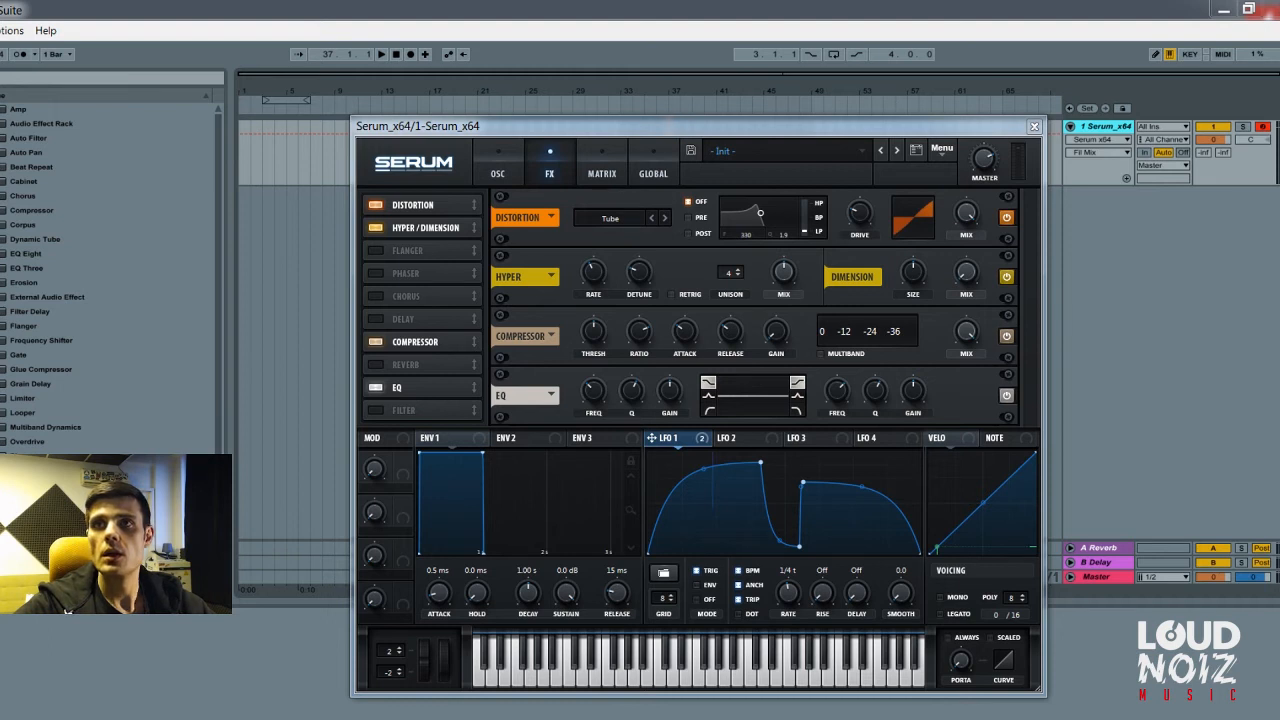
Set the Distortion type to Lin.Fold and reduce its mix, with the drive at 25%
left_click(612, 219)
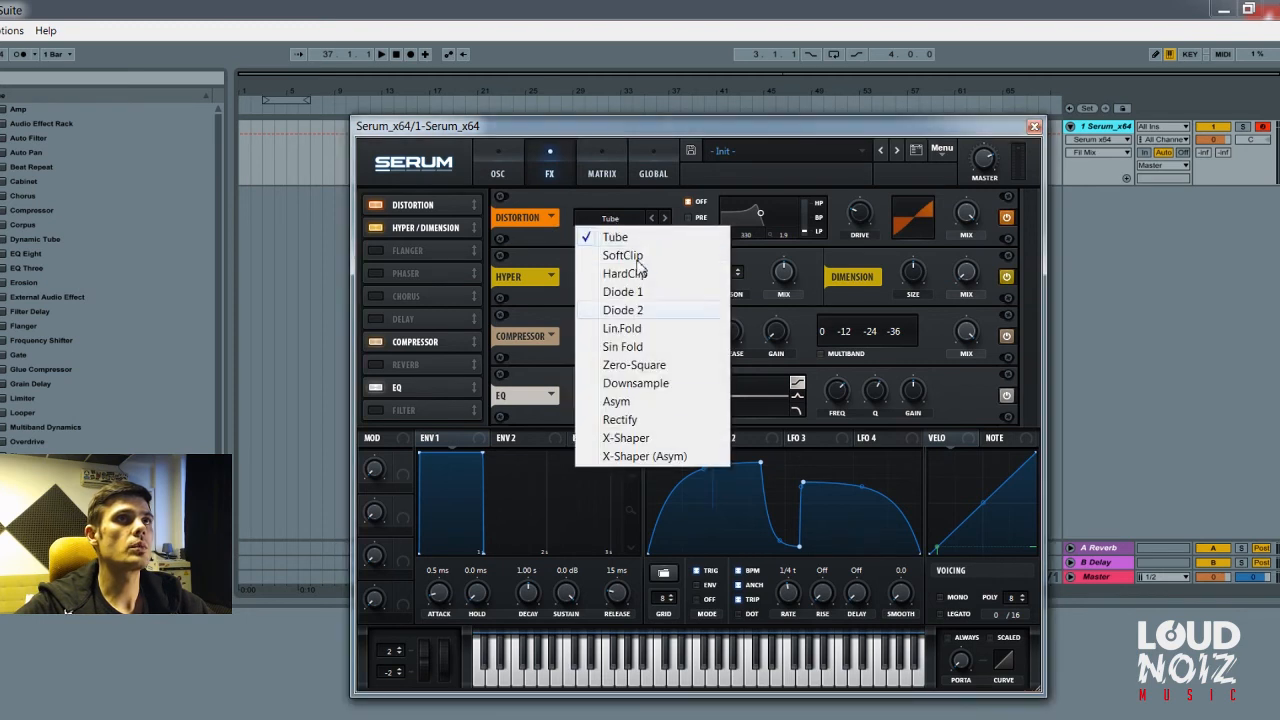
left_click(622, 328)
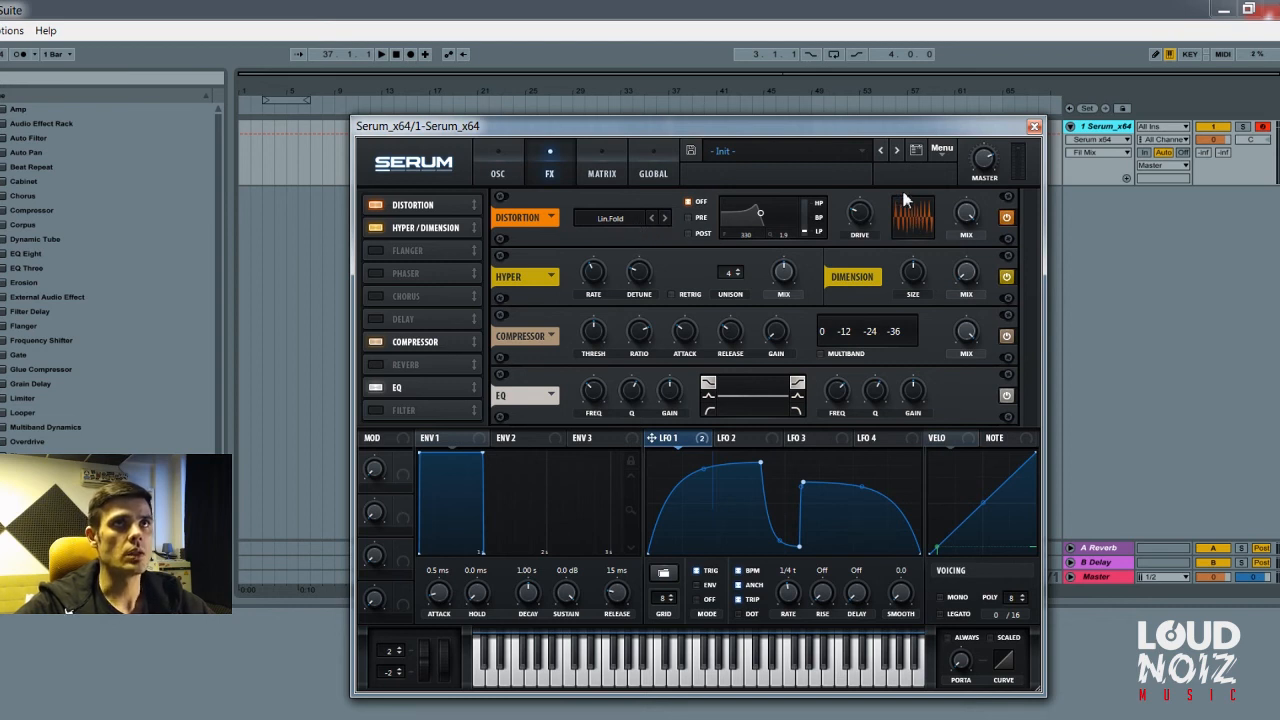
left_click_drag(966, 226, 951, 360)
mouse_move(966, 227)
left_mouse_down()
mouse_move(970, 210)
mouse_move(970, 224)
left_mouse_up()
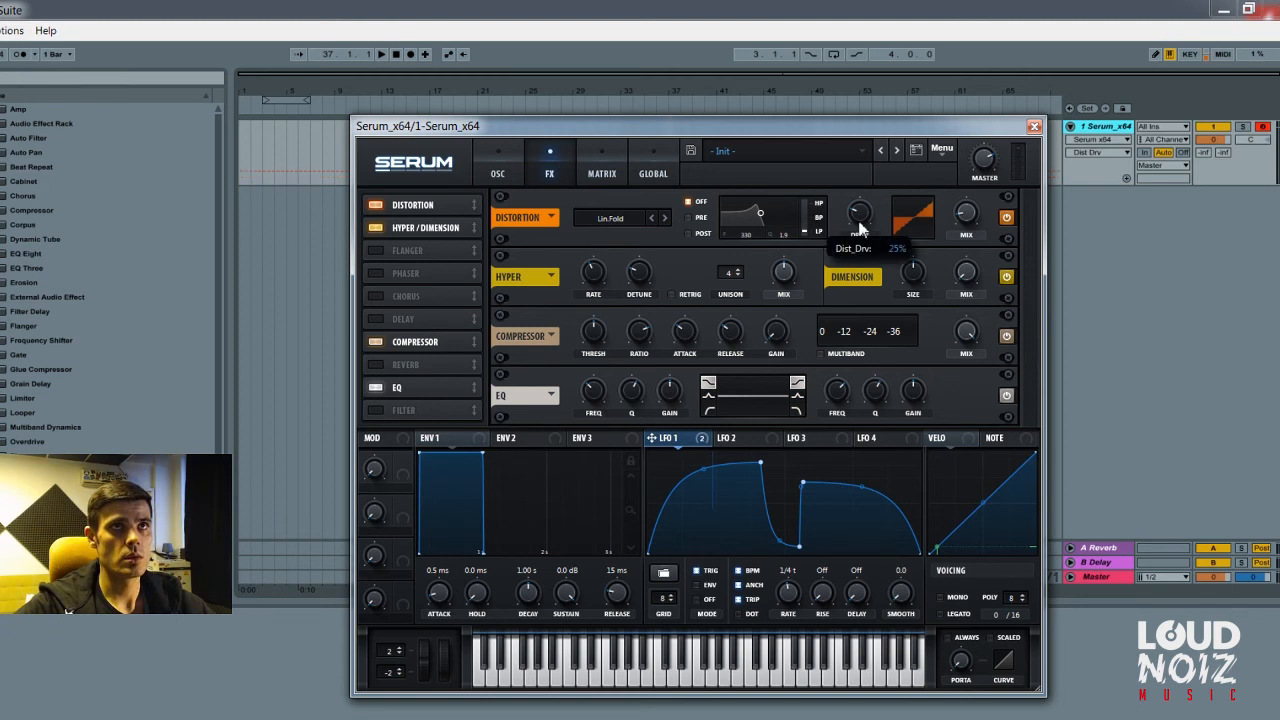
Try a range of Distortion mix levels with the drive lowered to 8%
left_click_drag(962, 216, 965, 62)
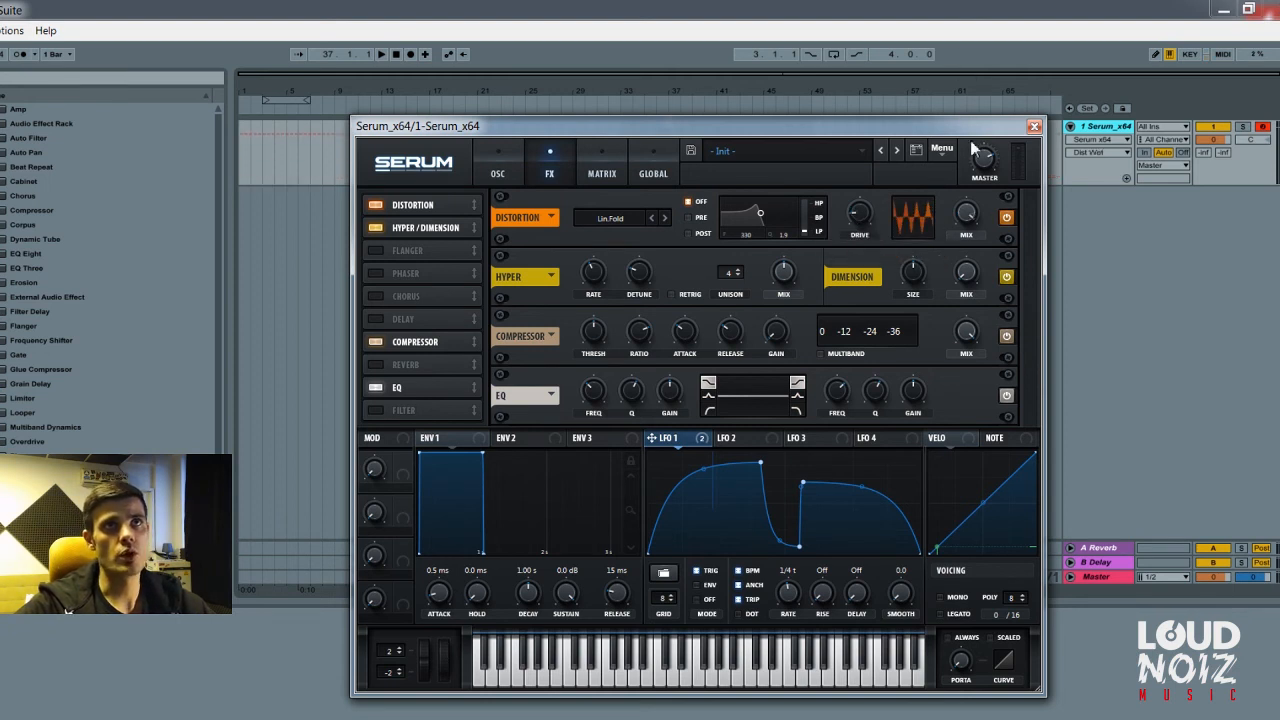
left_click_drag(967, 222, 950, 335)
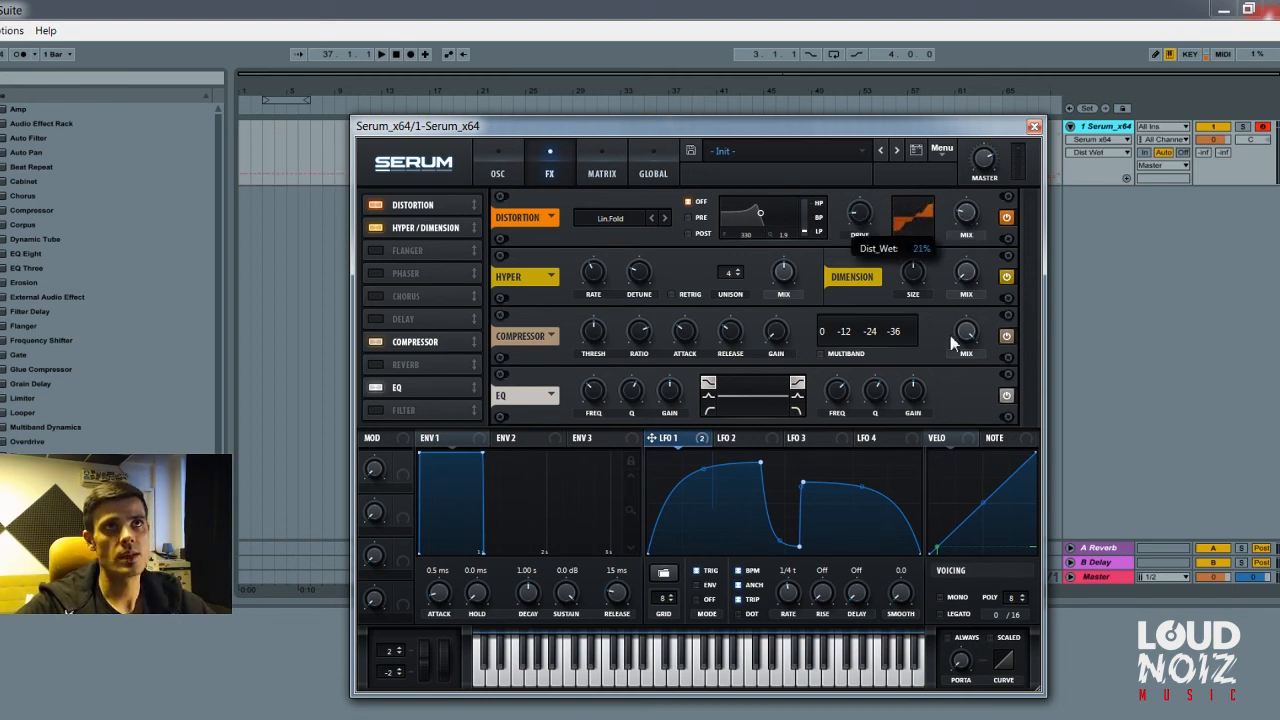
mouse_move(962, 217)
left_mouse_down()
mouse_move(960, 240)
mouse_move(970, 229)
left_mouse_up()
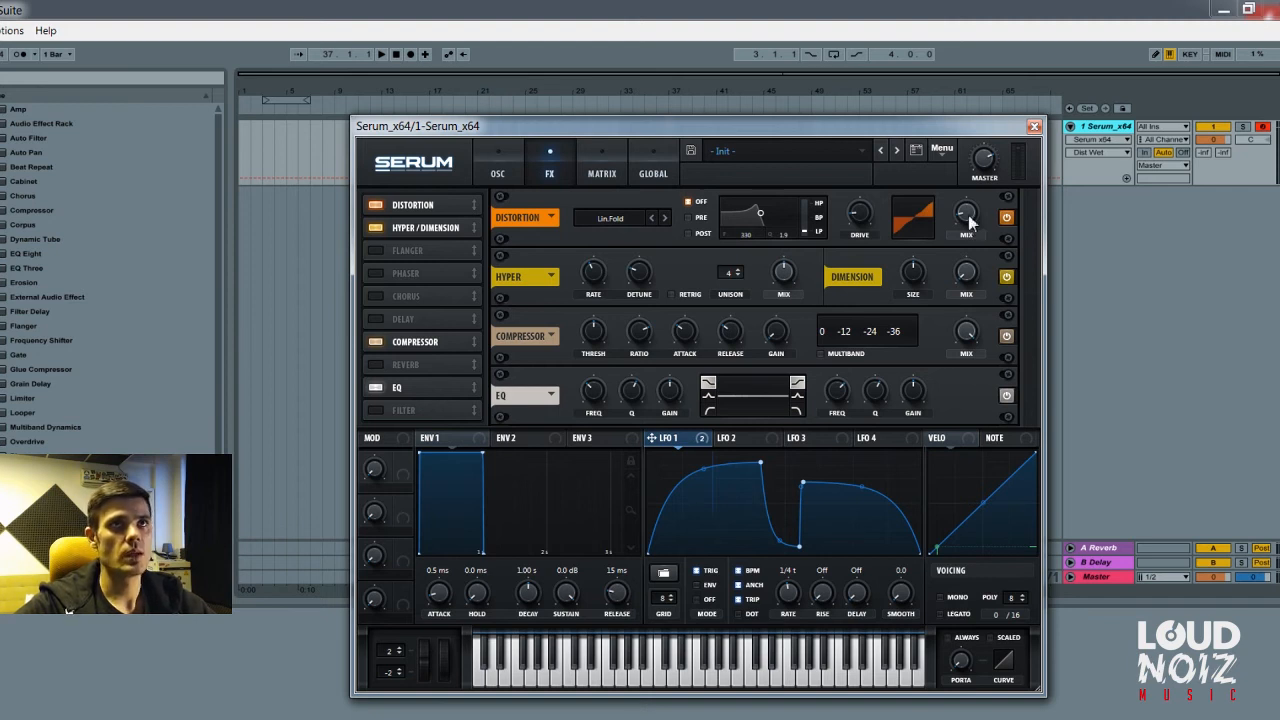
mouse_move(864, 234)
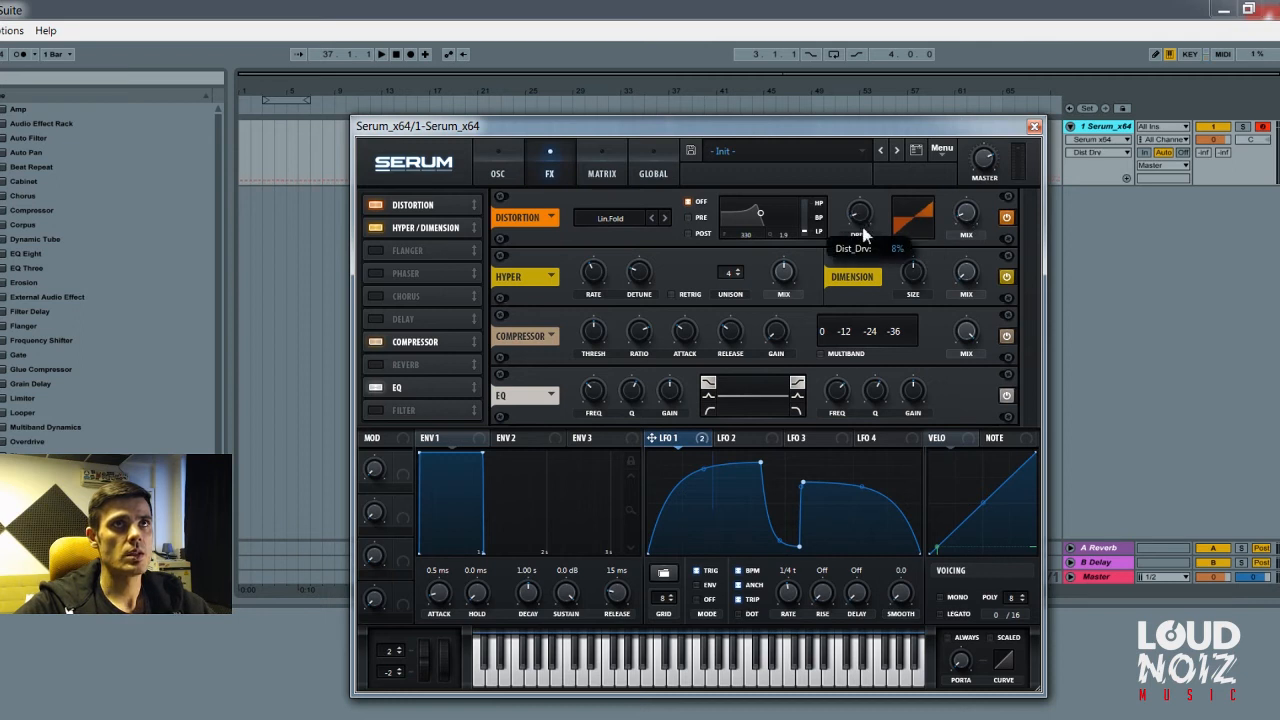
mouse_move(972, 215)
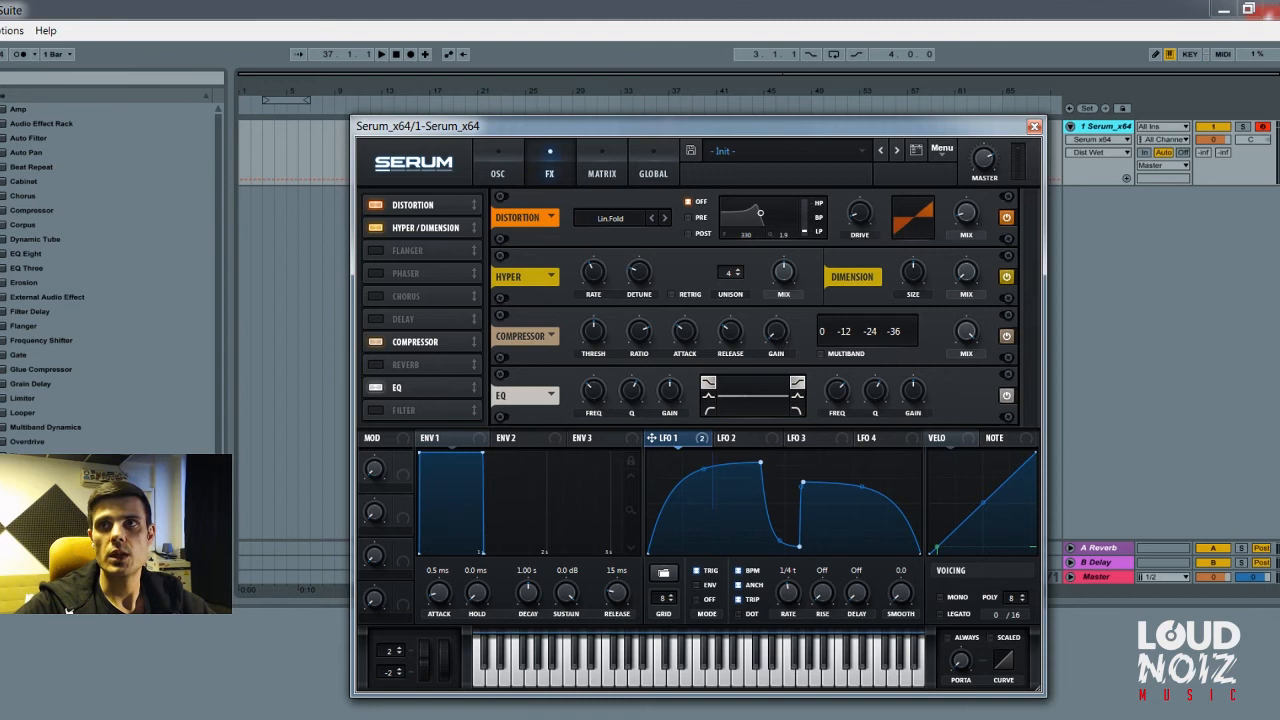
left_click(967, 216)
left_click_drag(967, 214, 975, 200)
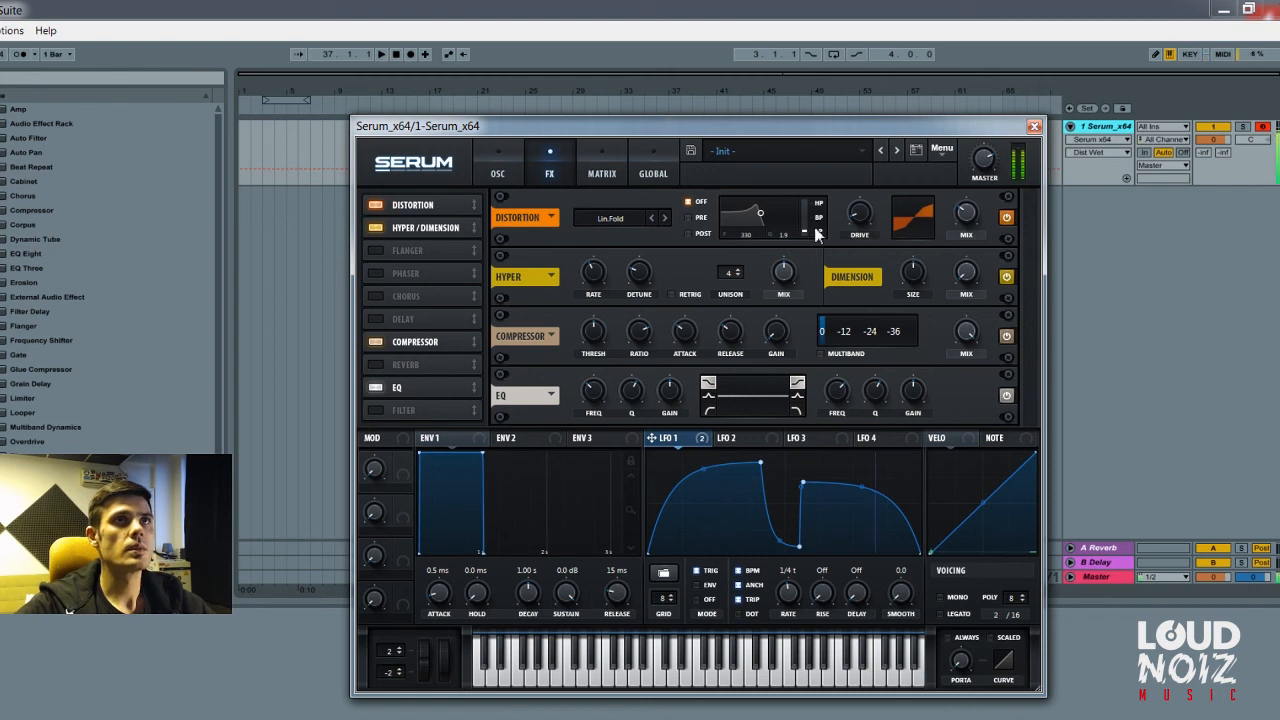
Raise the Distortion drive slightly and try higher mix levels around 42%
mouse_move(861, 221)
left_mouse_down()
mouse_move(865, 192)
mouse_move(859, 213)
left_mouse_up()
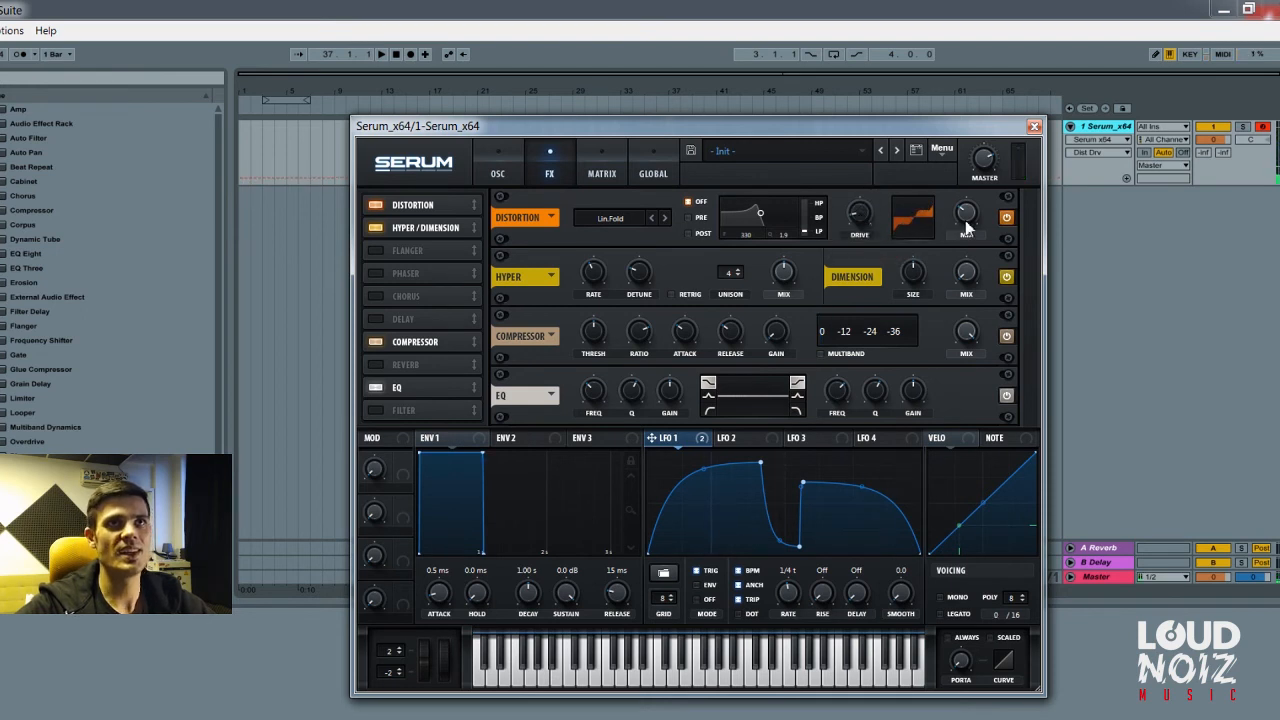
left_click_drag(965, 220, 965, 232)
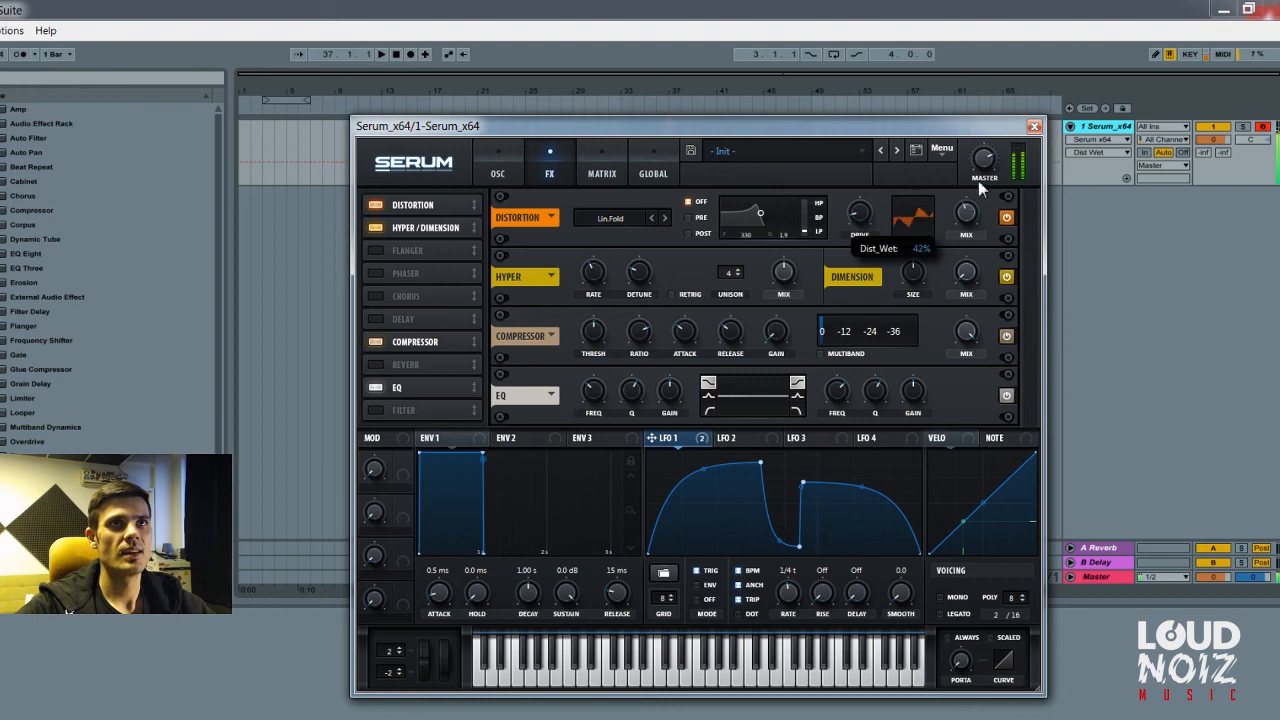
left_click_drag(974, 217, 974, 228)
mouse_move(973, 123)
left_mouse_down()
mouse_move(979, 104)
mouse_move(980, 160)
mouse_move(979, 110)
left_mouse_up()
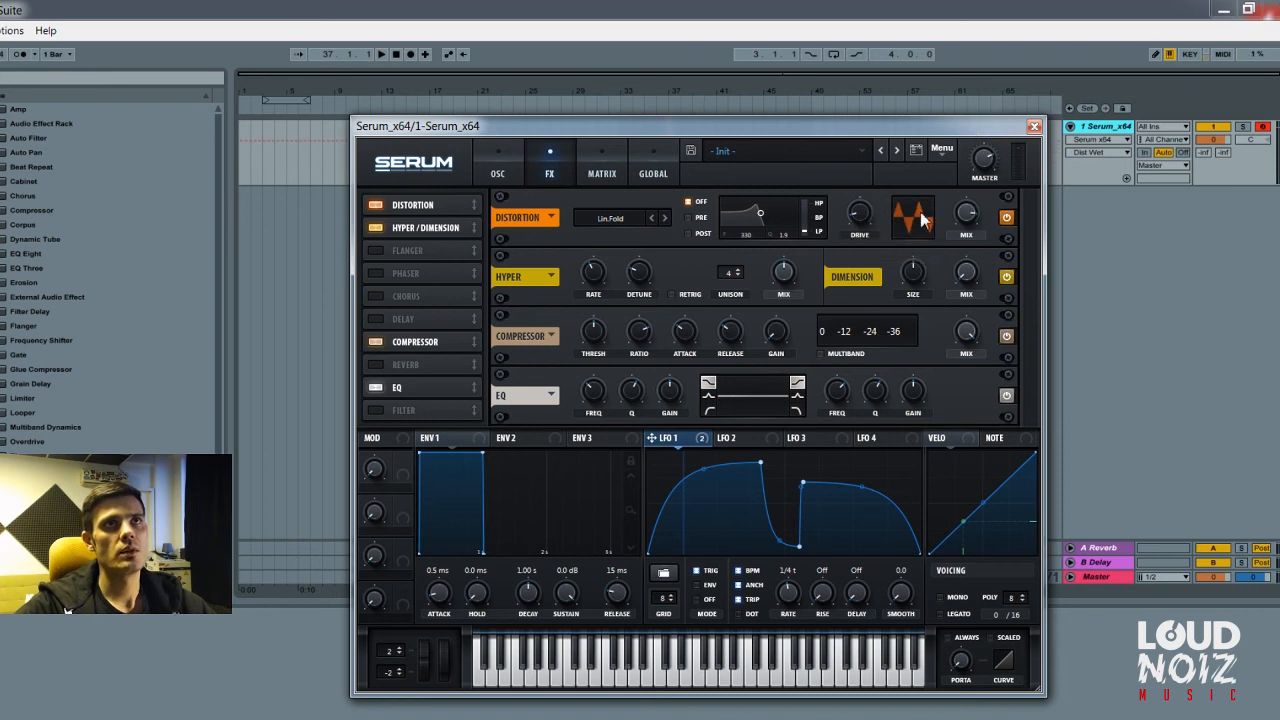
Sweep the Distortion drive up and back down, and rebalance the drive against the mix
left_click_drag(860, 215, 865, 198)
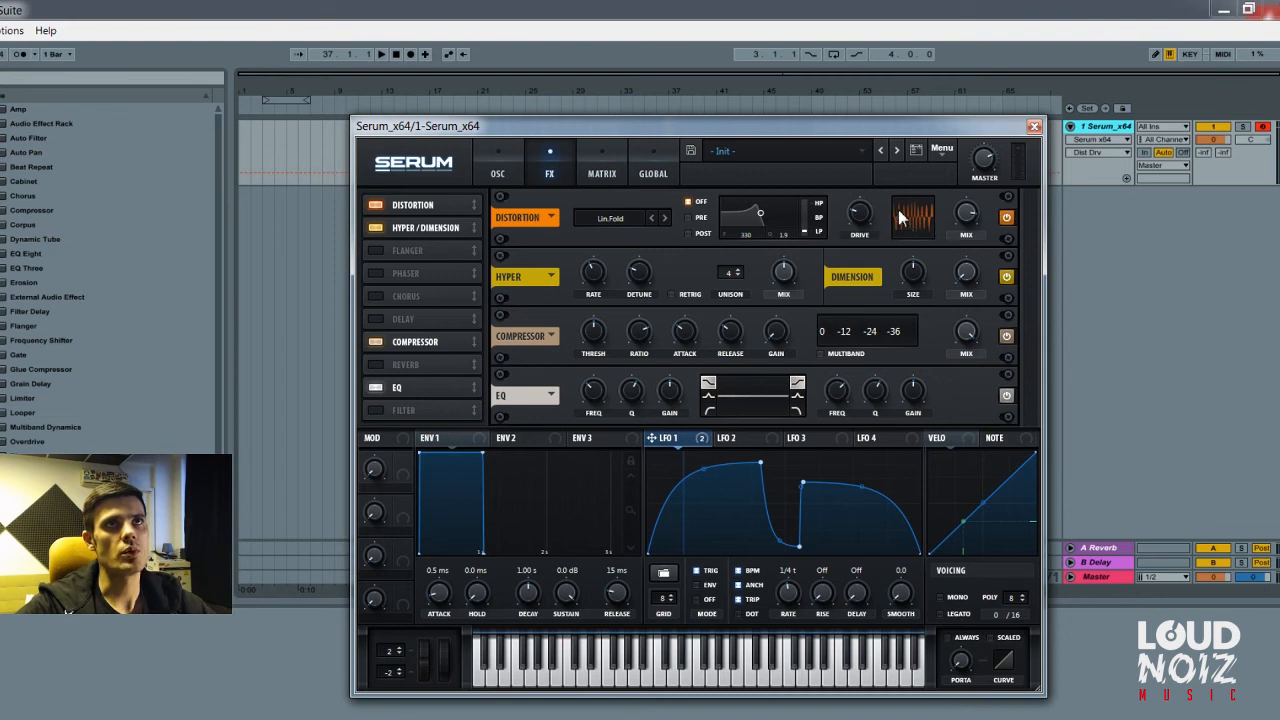
left_click_drag(856, 212, 859, 242)
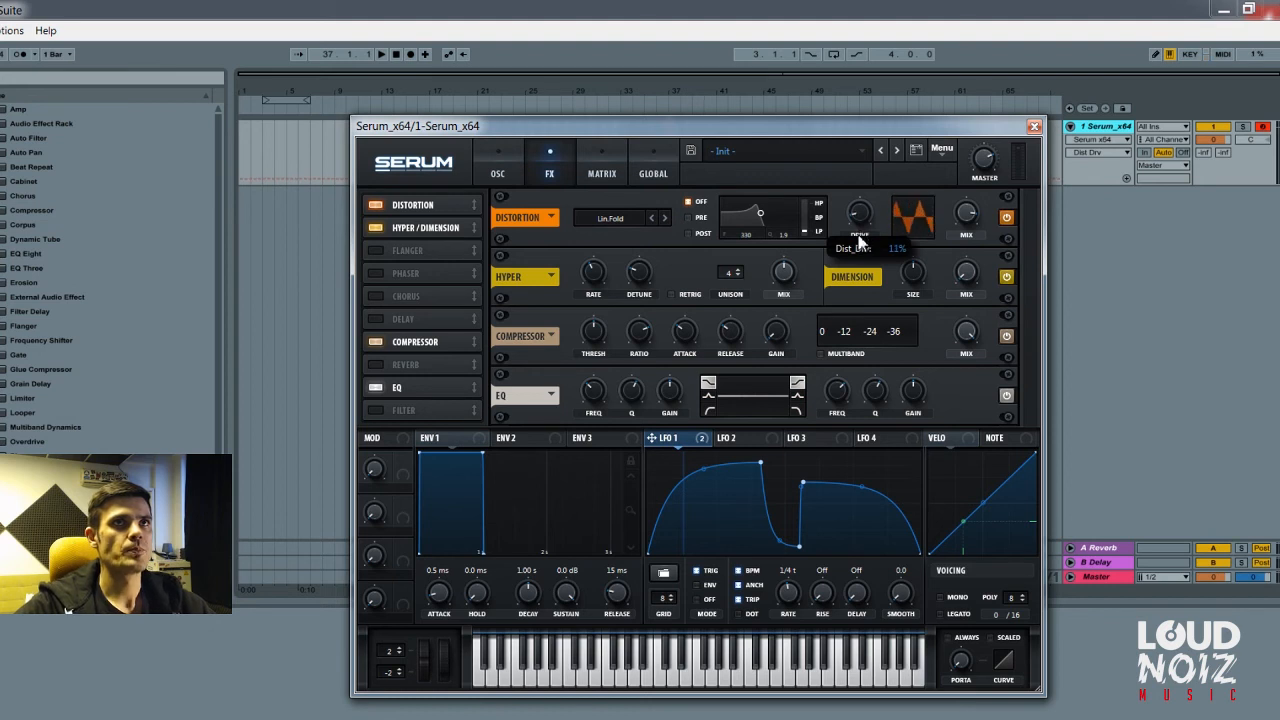
left_click_drag(966, 220, 960, 332)
left_click_drag(858, 240, 861, 214)
left_click_drag(962, 218, 964, 204)
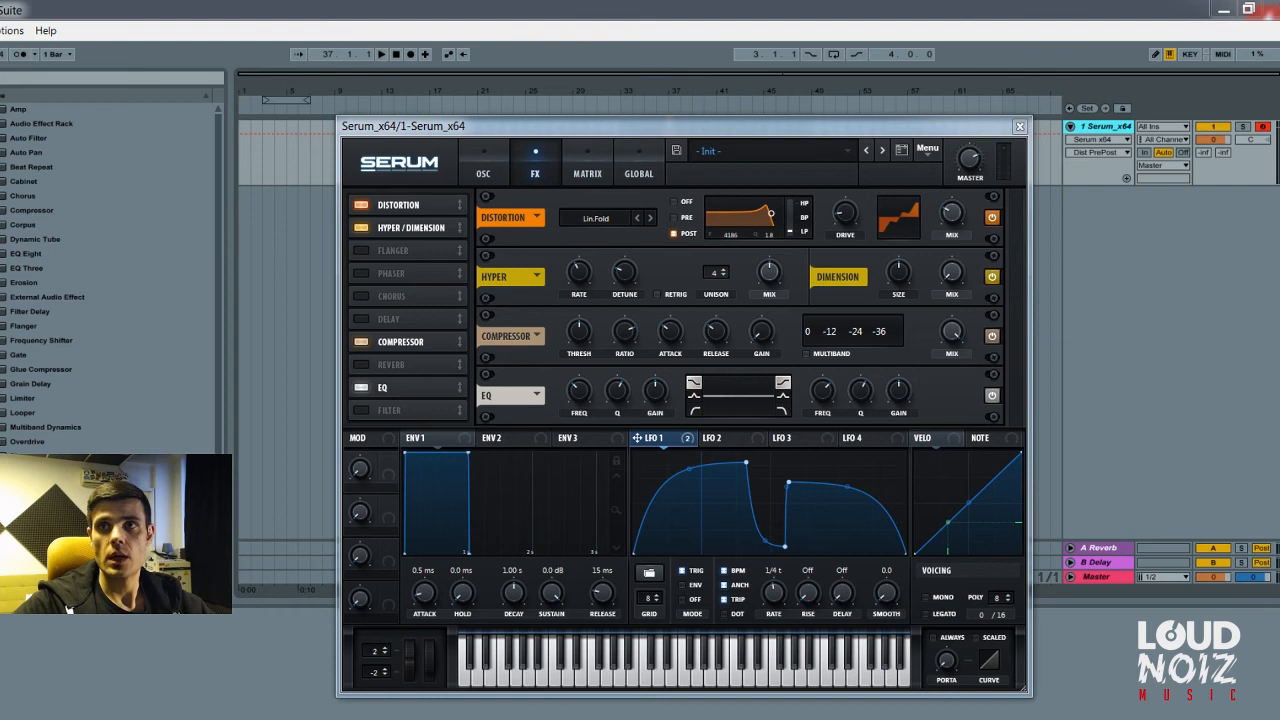
Adjust the Hyper rate, reduce the Dimension size and bring in a small amount of Dimension mix
left_click(578, 285)
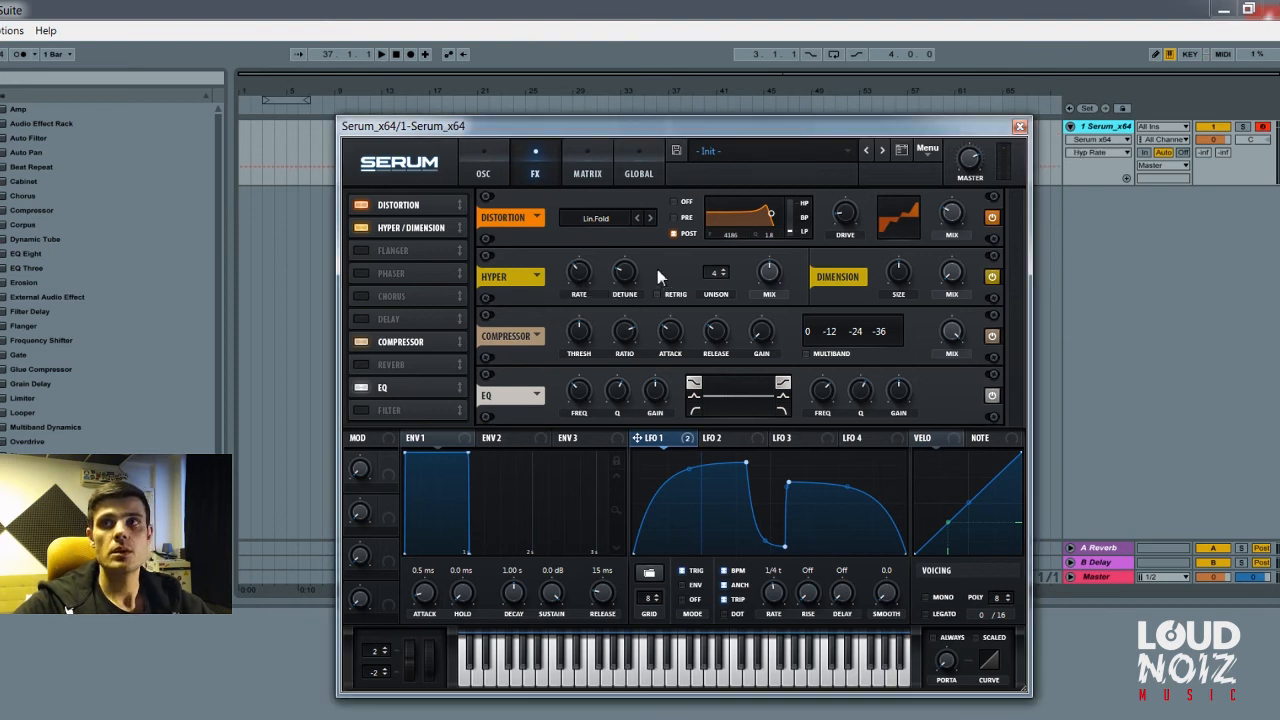
left_click(905, 275)
left_click(954, 271)
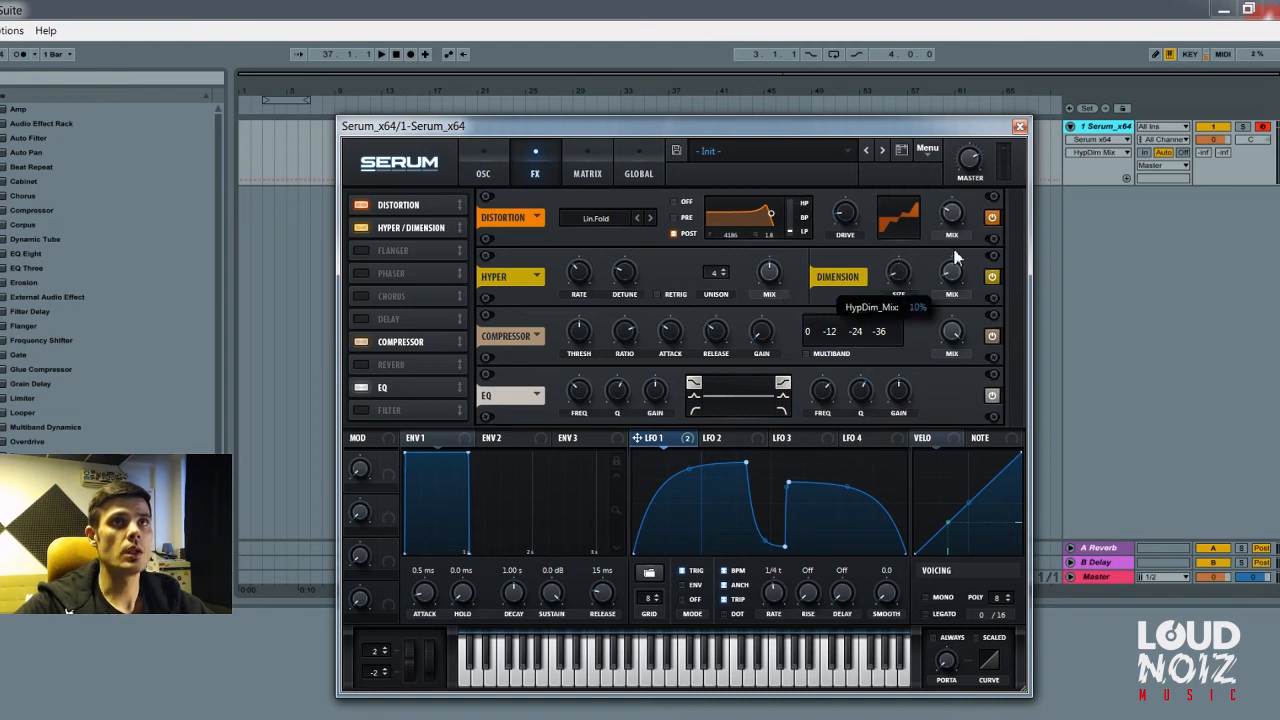
Lower the Hyper mix and set the Hyper unison to 2
left_click(769, 271)
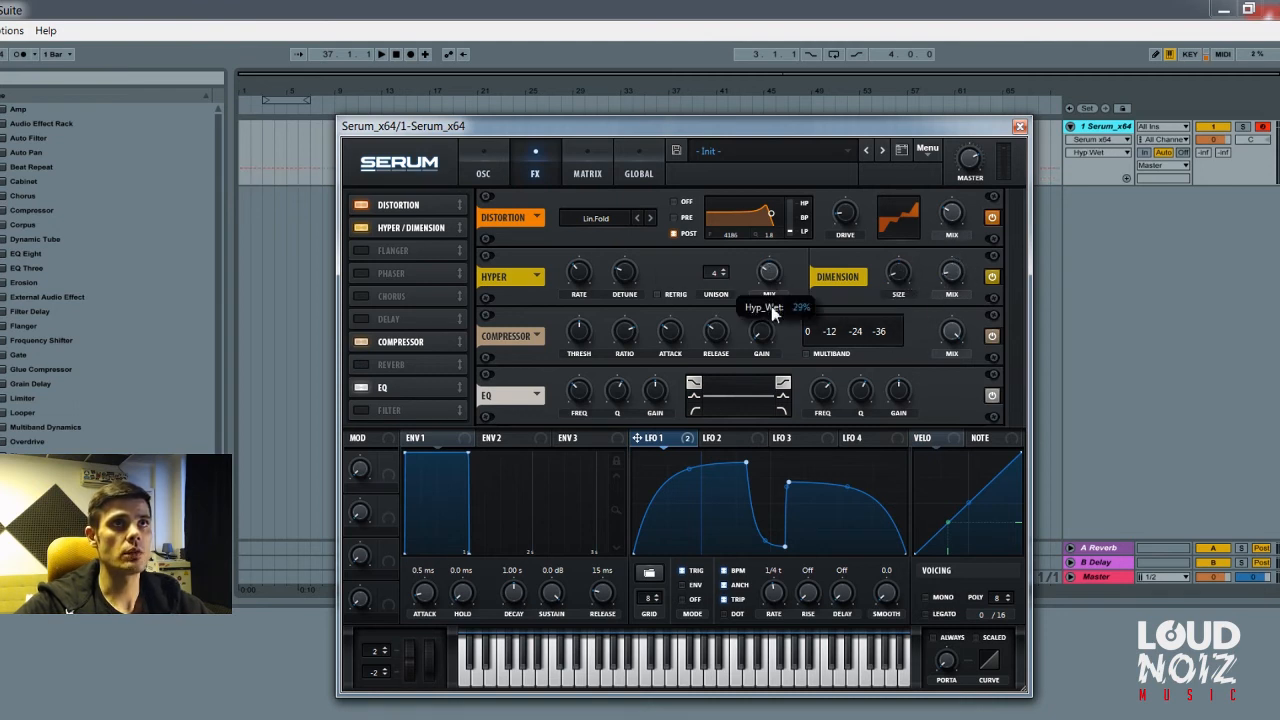
left_click_drag(772, 346, 773, 335)
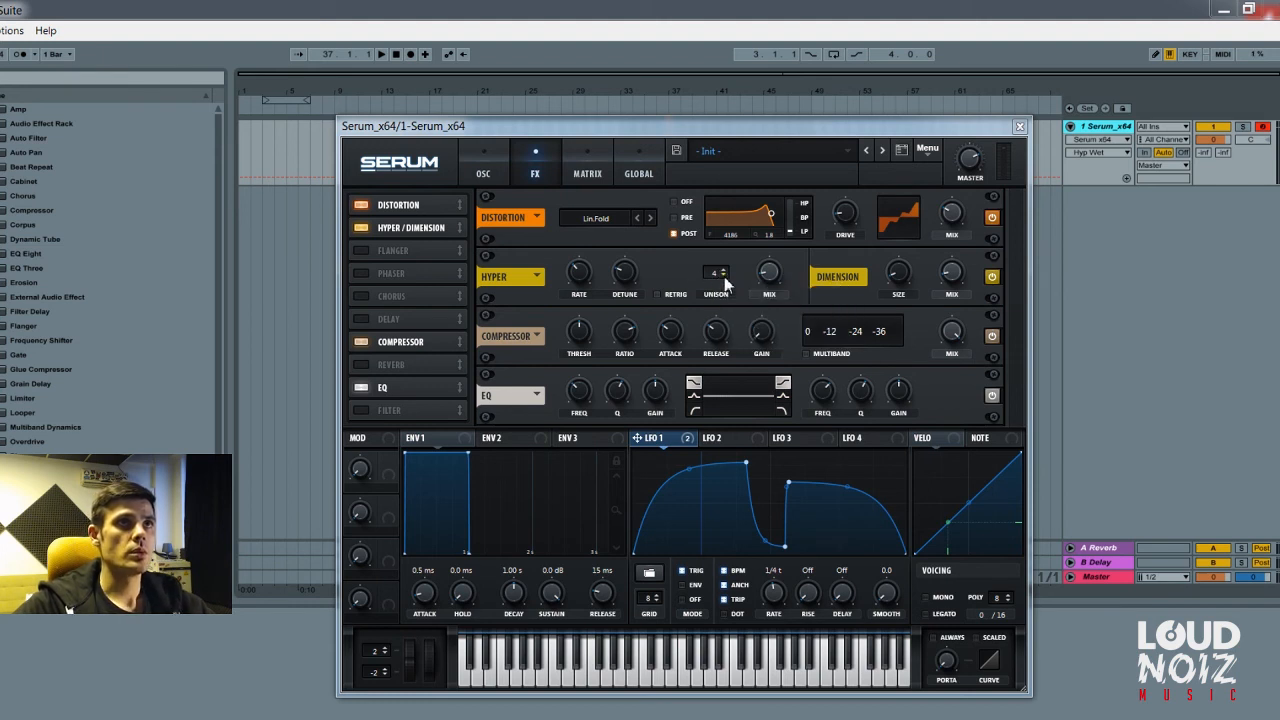
left_click(724, 277)
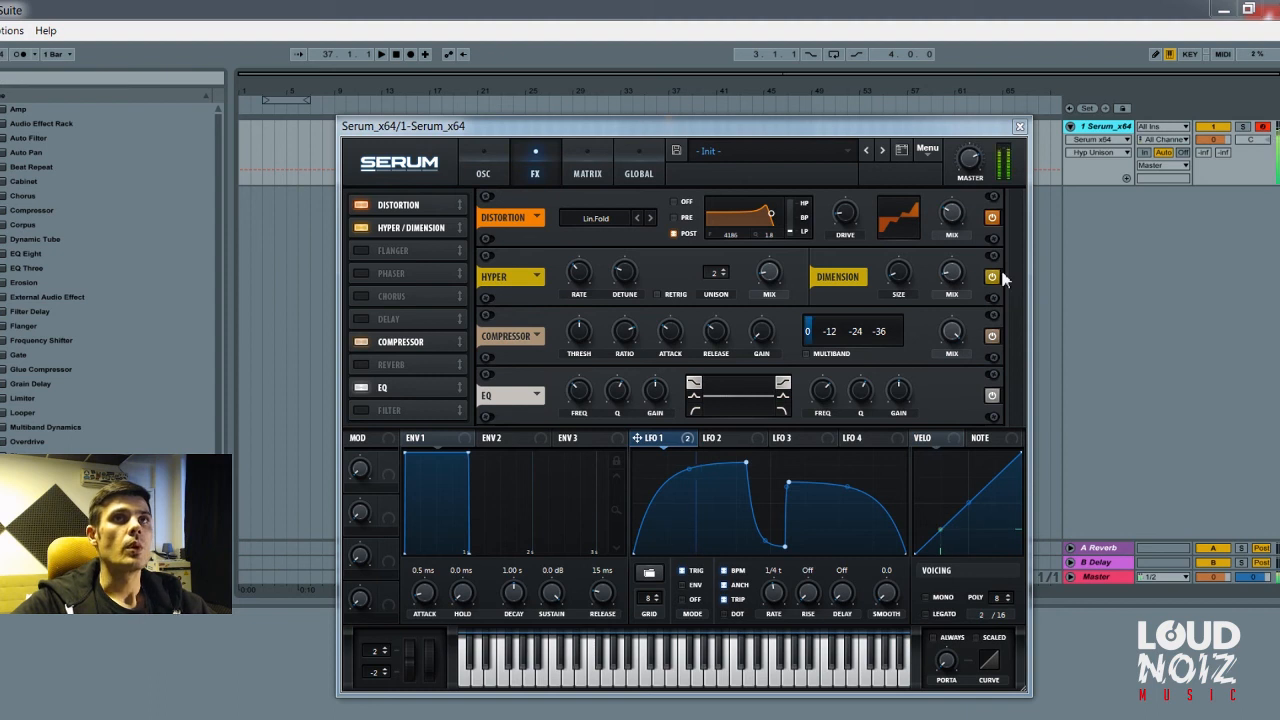
left_click(769, 272)
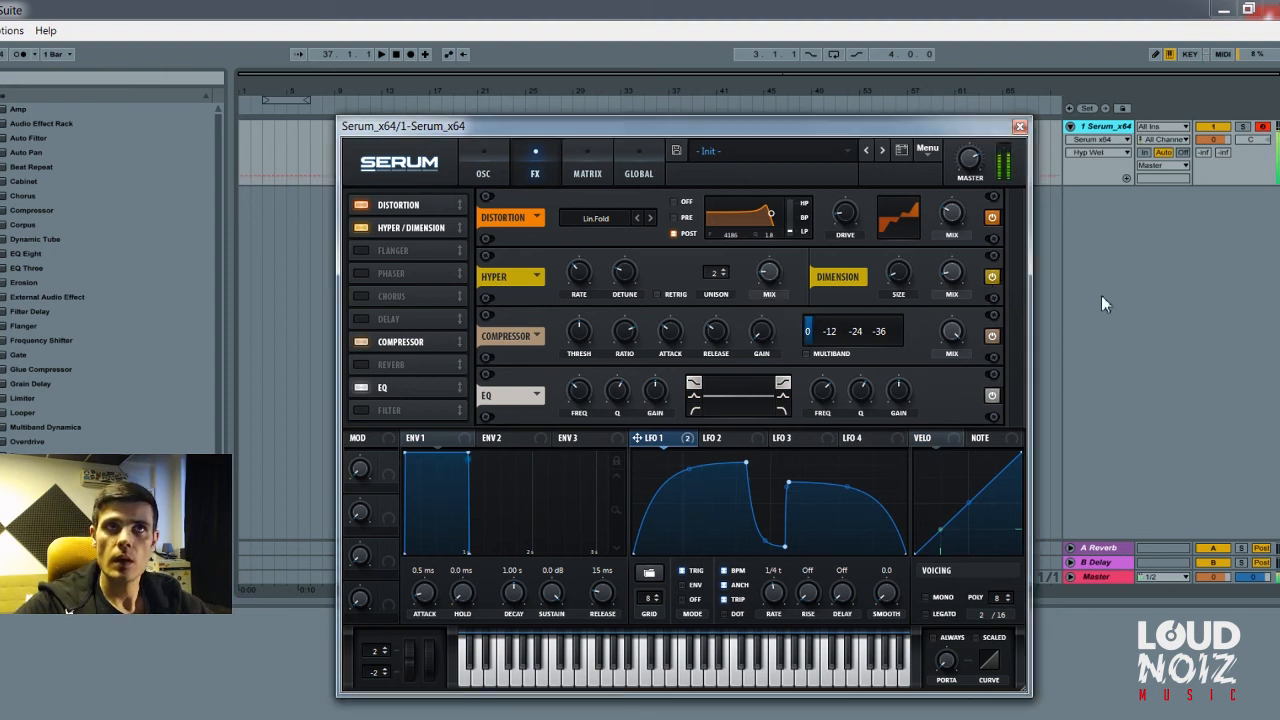
Adjust the Dimension mix and size, comparing the sound with Hyper/Dimension bypassed and re-enabled
left_click_drag(946, 278, 901, 268)
left_click(993, 278)
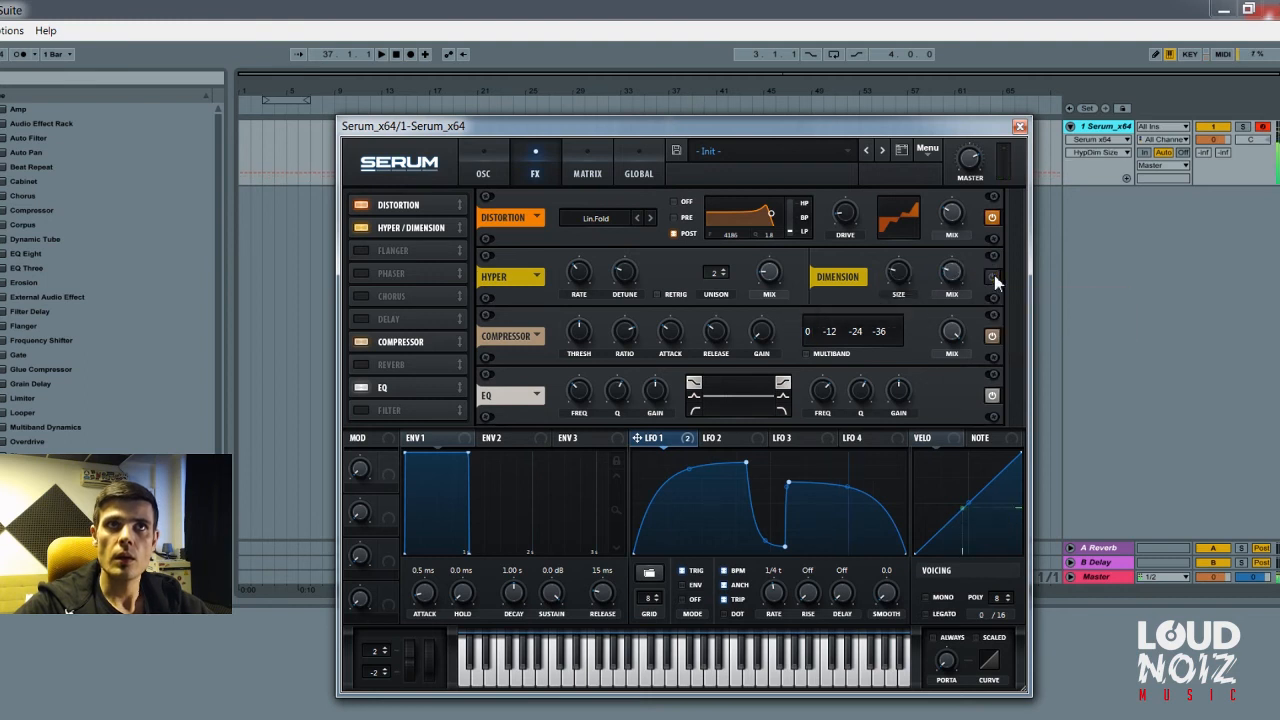
left_click(993, 278)
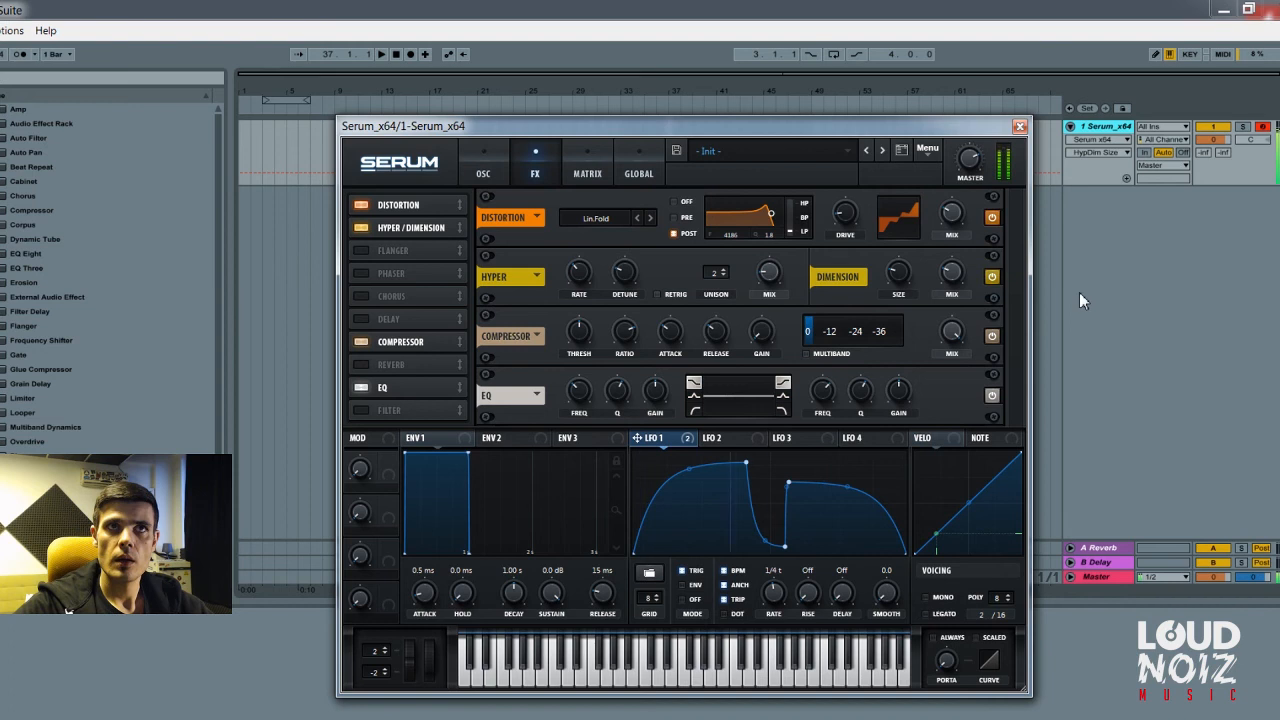
left_click(950, 282)
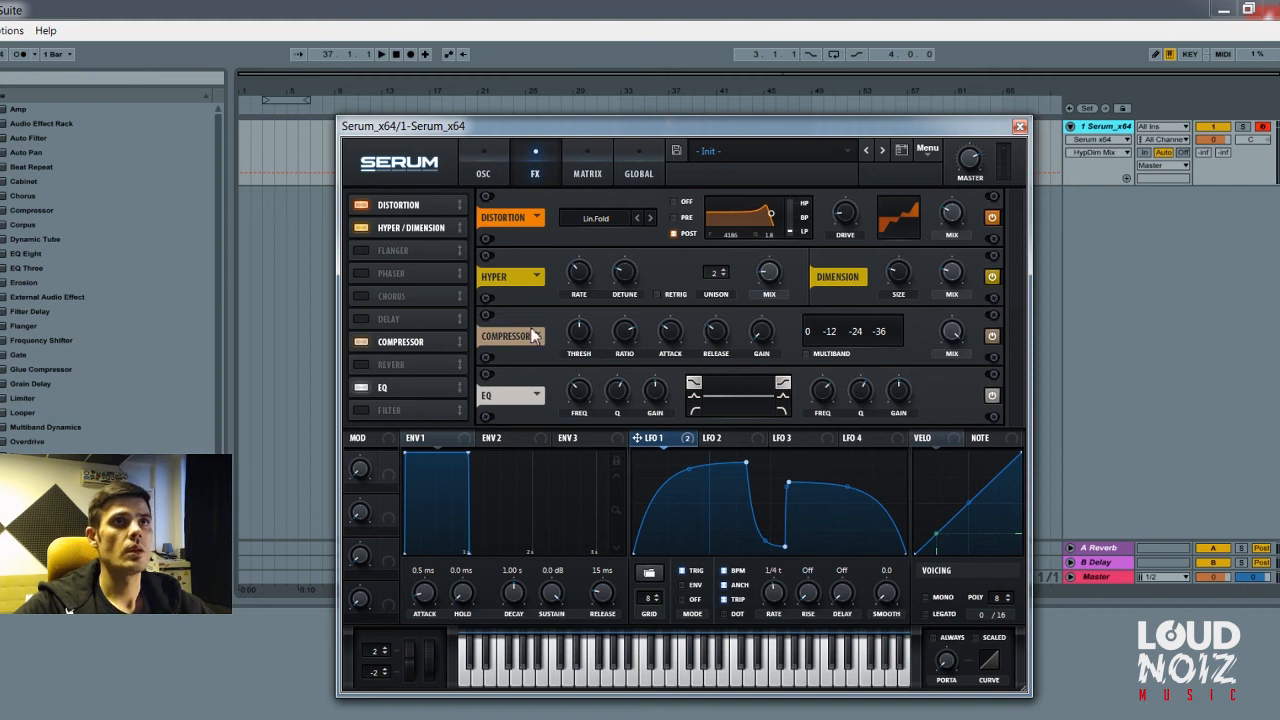
Switch the Compressor to multiband and adjust its ratio and threshold
left_click(806, 353)
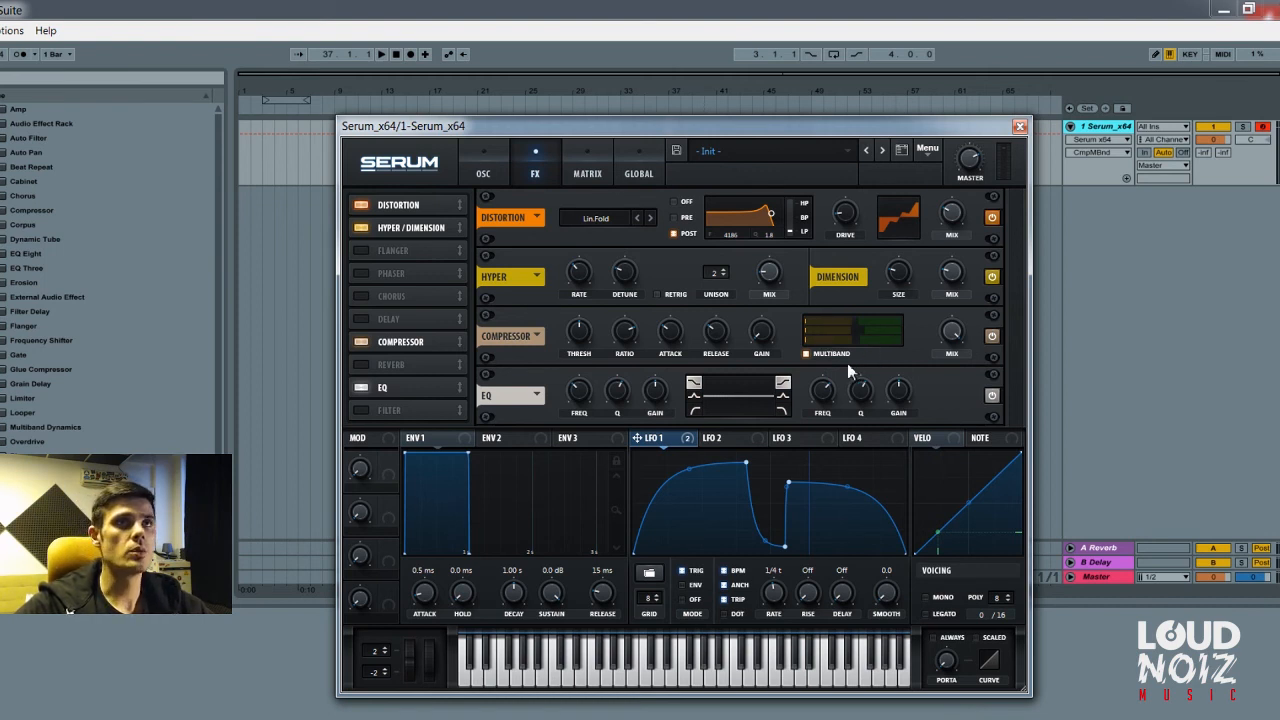
left_click(630, 336)
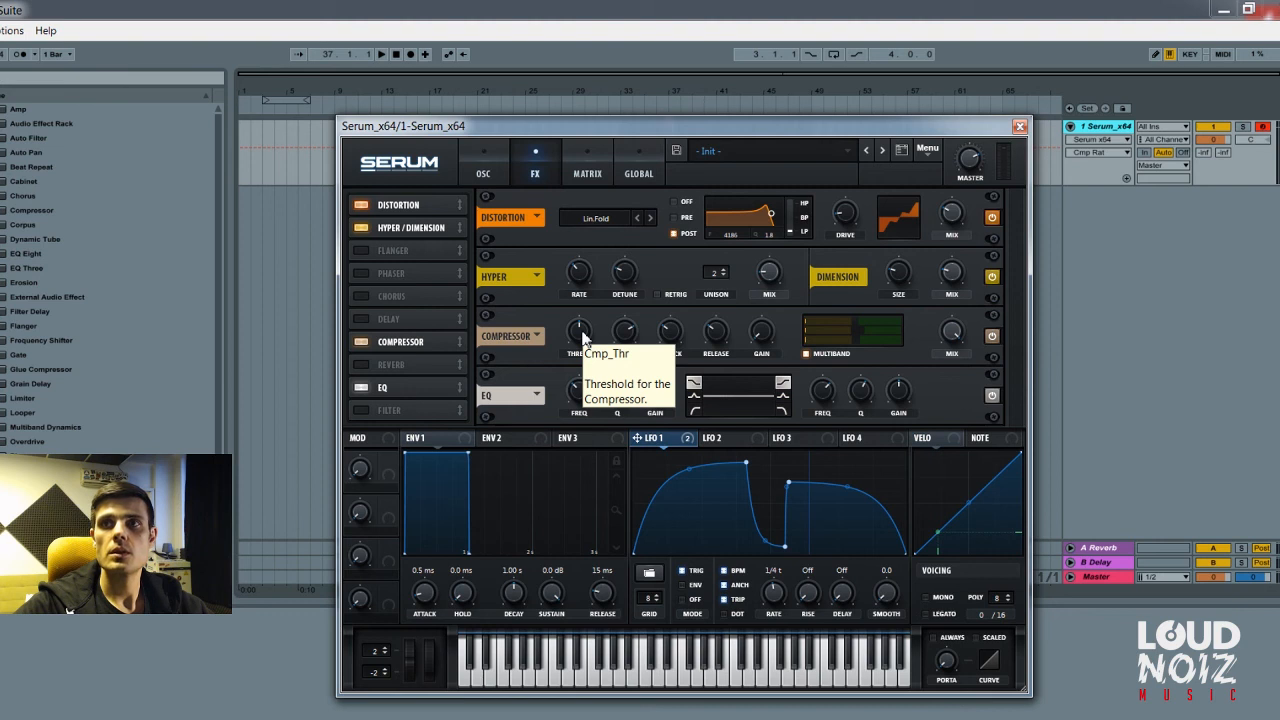
left_click(582, 337)
mouse_move(582, 342)
left_mouse_down()
mouse_move(588, 330)
mouse_move(588, 351)
mouse_move(585, 334)
left_mouse_up()
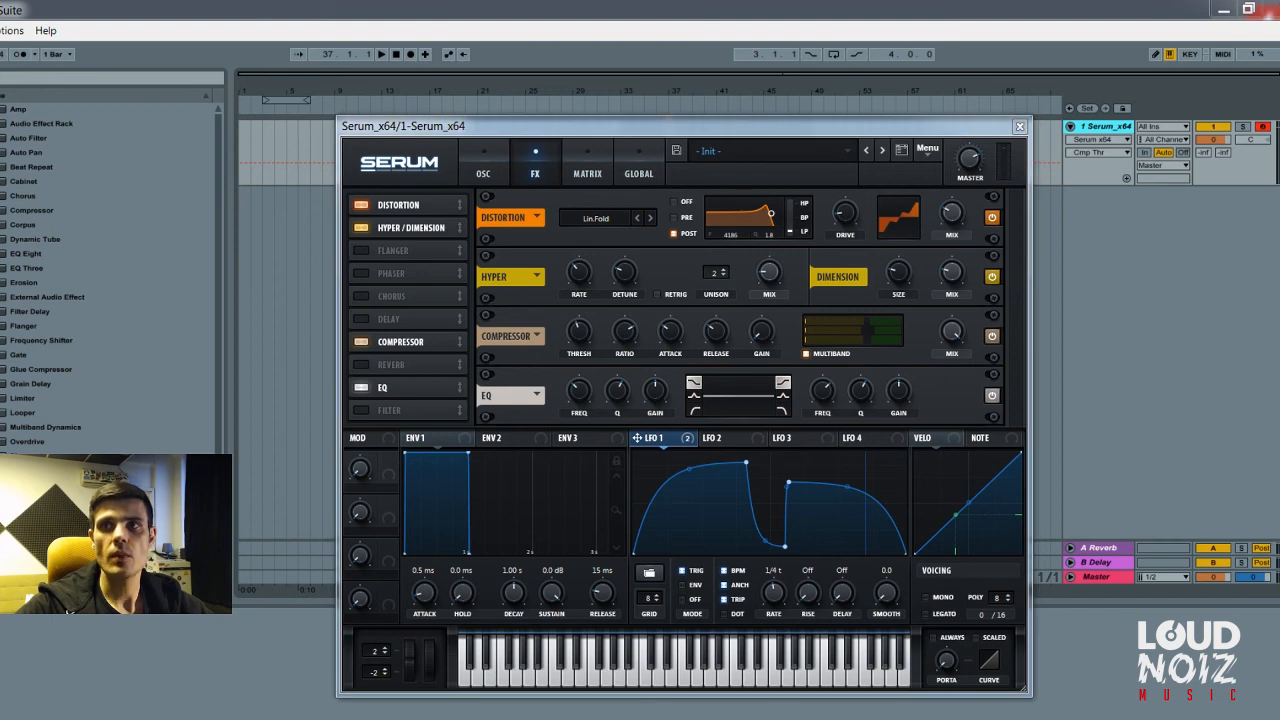
Reduce the Compressor mix and fine-tune its gain and its threshold to about -15.7 dB
left_click(769, 336)
left_click_drag(956, 341, 957, 369)
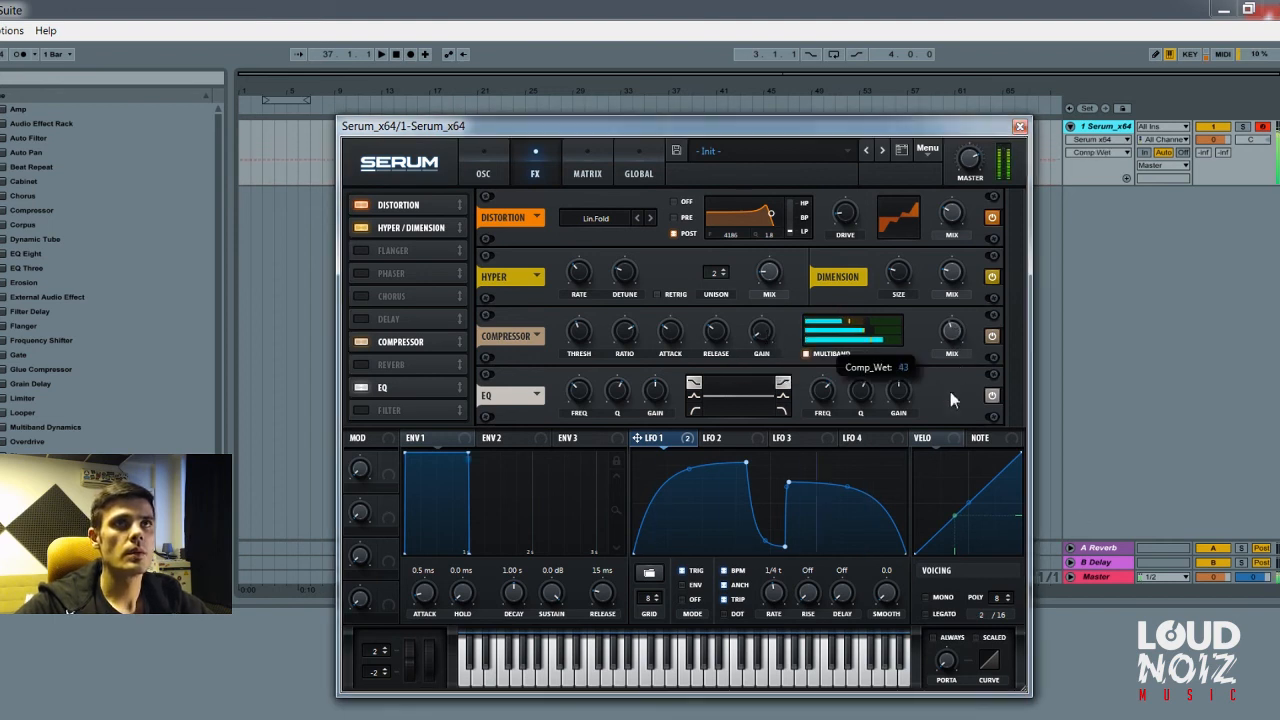
left_click_drag(950, 473, 966, 352)
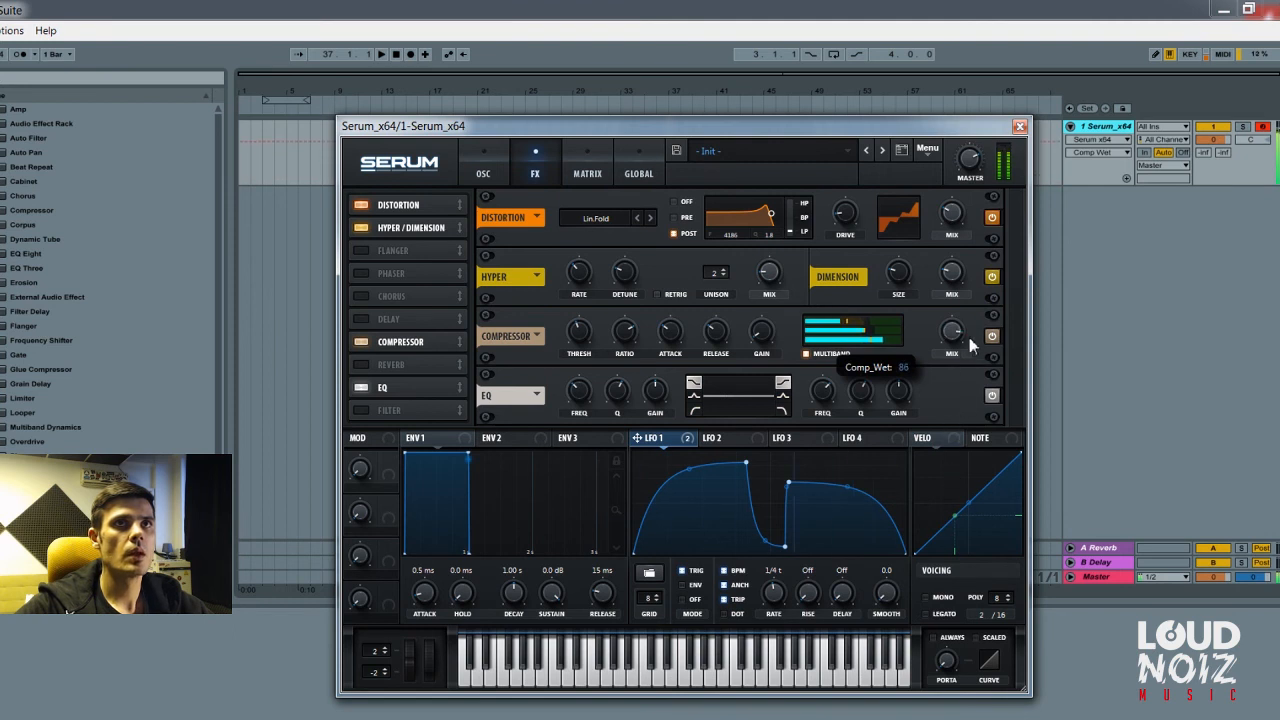
left_click(583, 337)
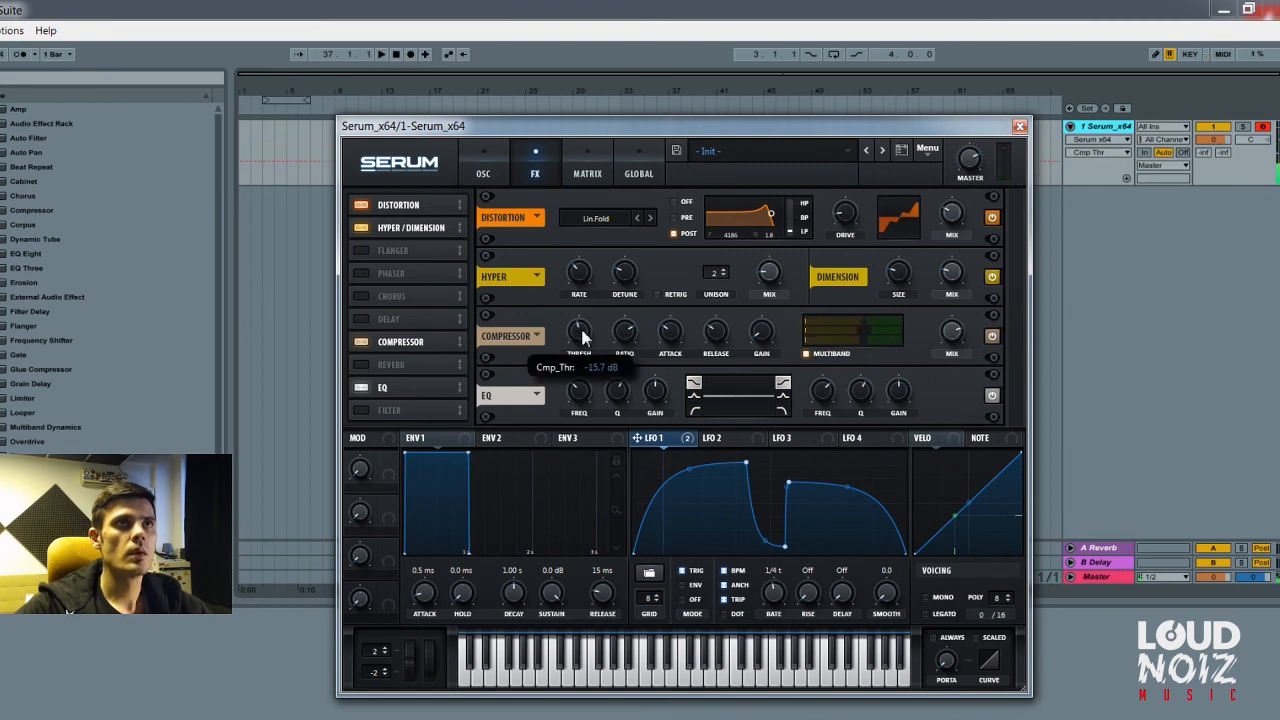
left_click_drag(582, 330, 587, 331)
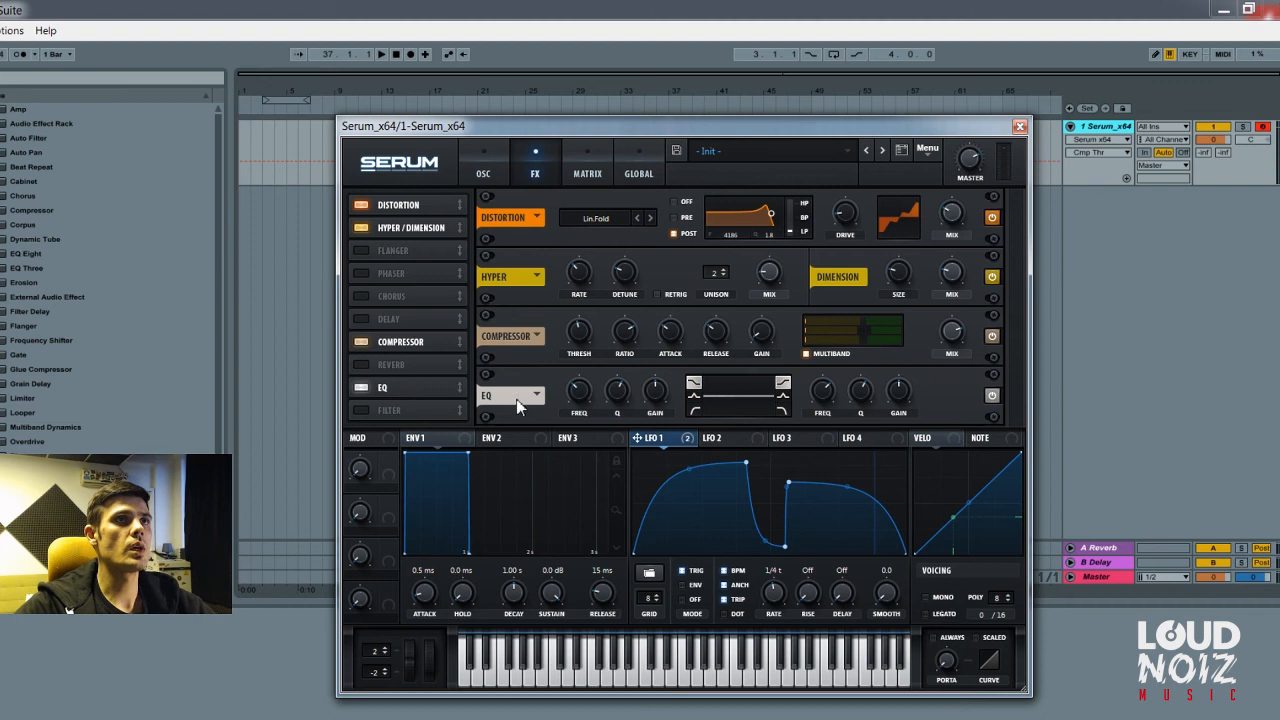
Boost the EQ's low and high band gains slightly and raise the high band's frequency
left_click_drag(655, 392, 669, 373)
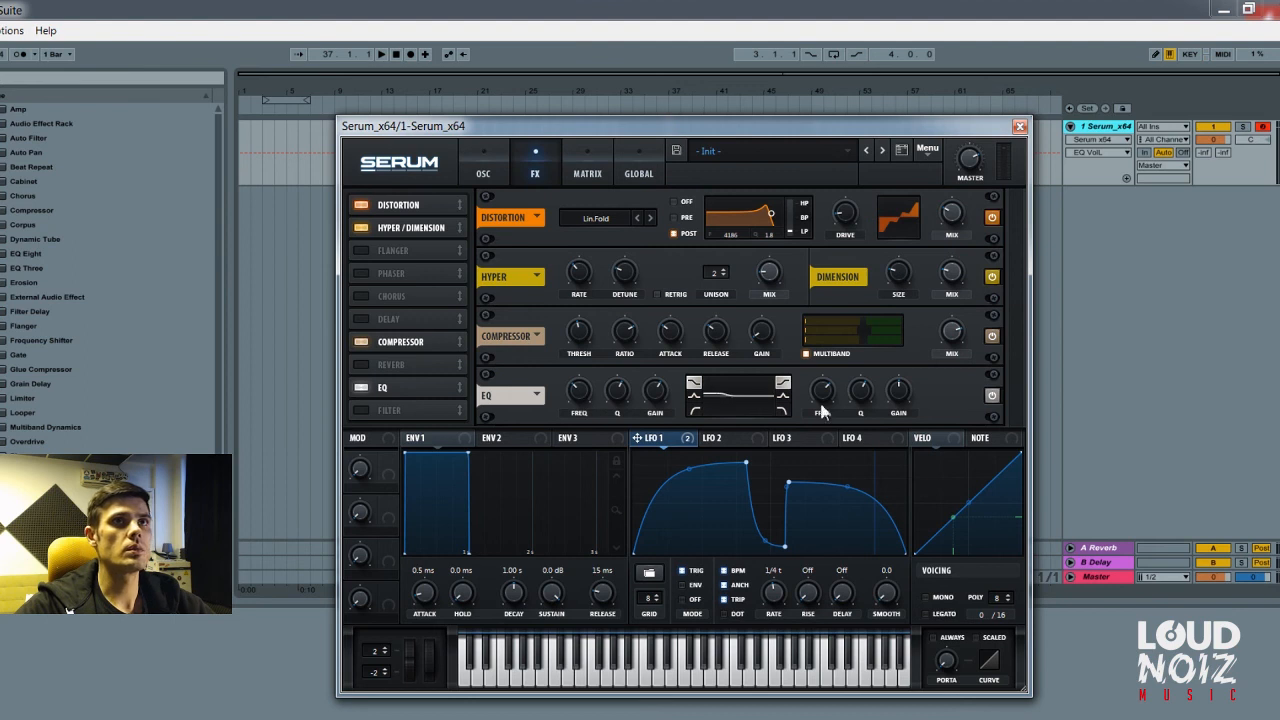
left_click_drag(911, 408, 911, 387)
left_click_drag(821, 406, 827, 392)
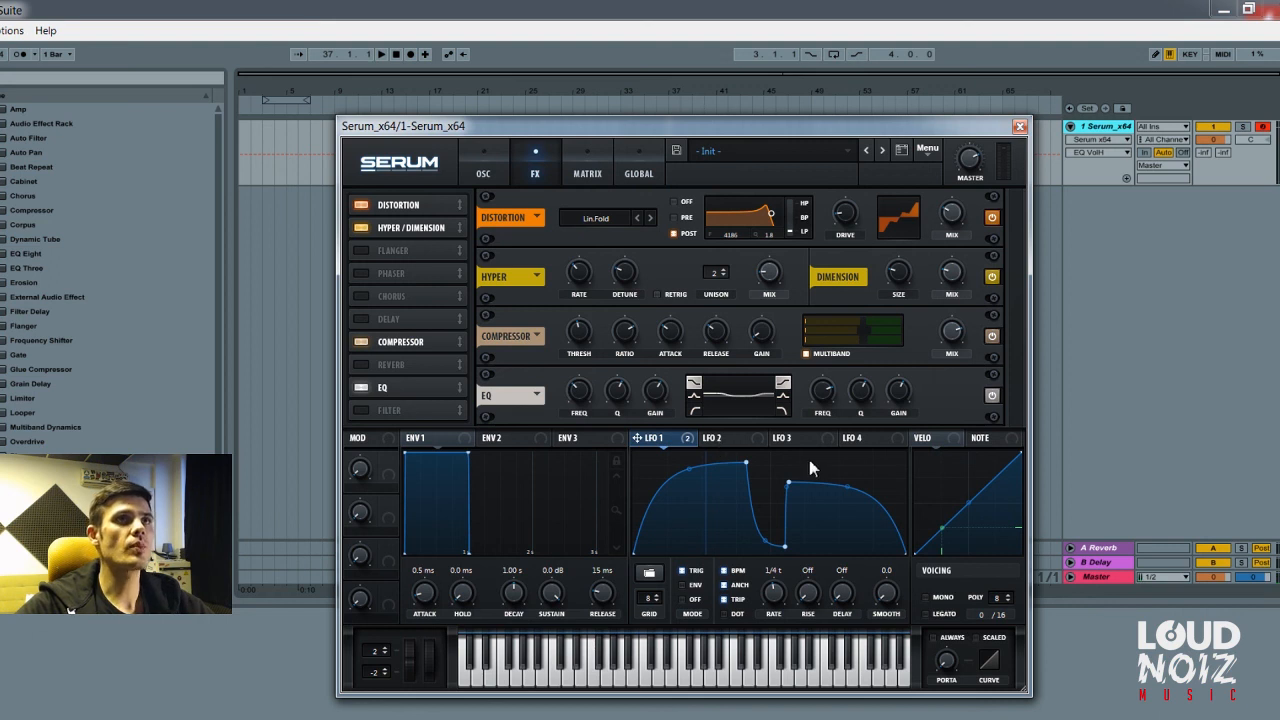
Enable oscillator A and load the FFT_Animal 1 wavetable from the Digital category
left_click(484, 174)
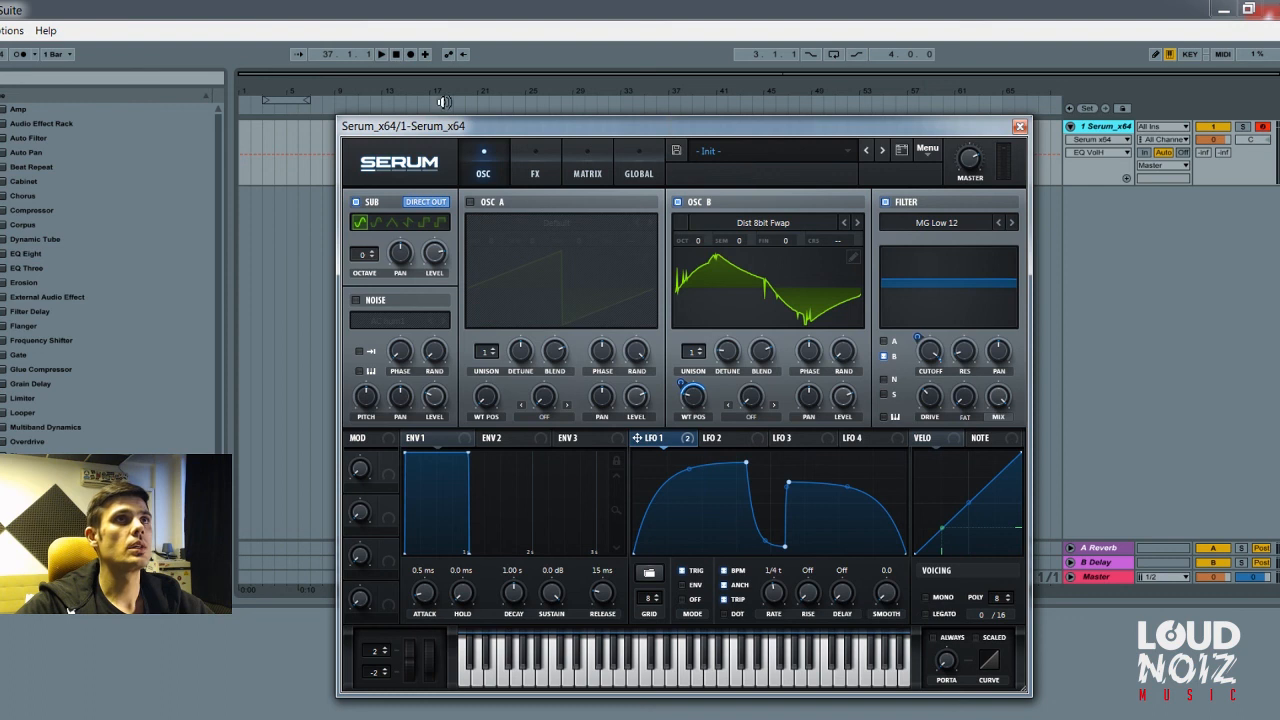
left_click_drag(452, 125, 467, 129)
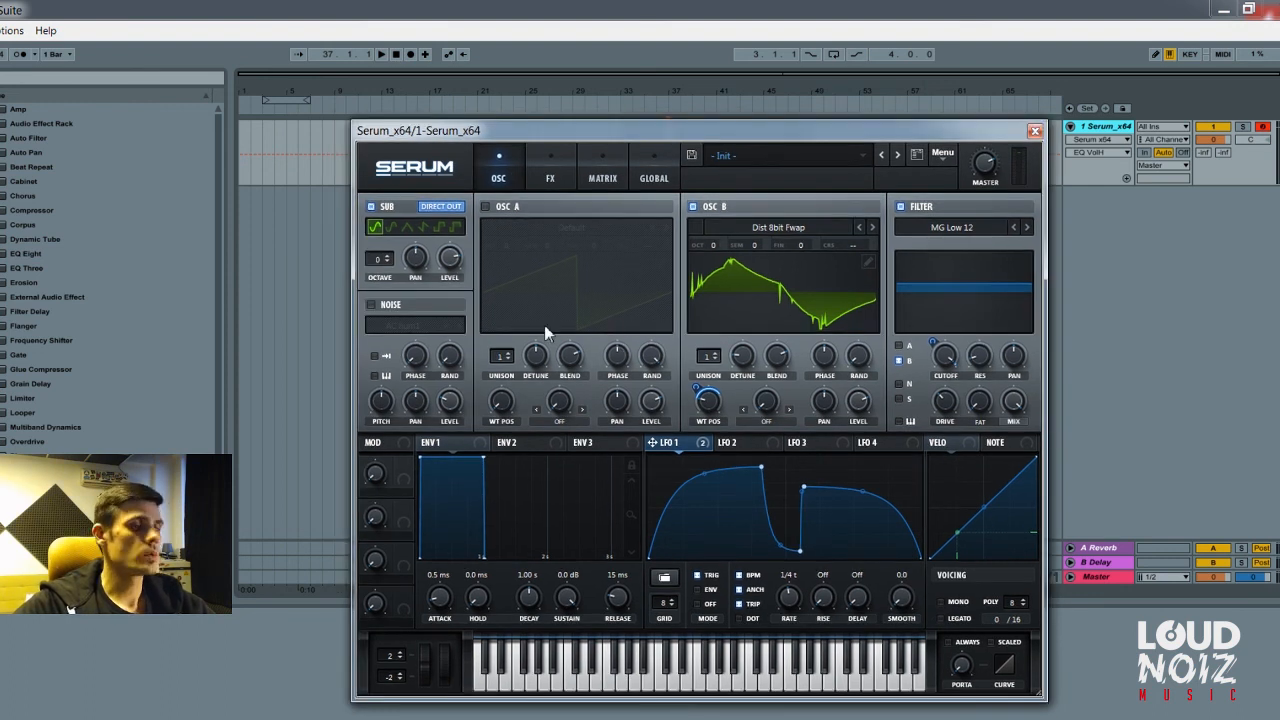
left_click(485, 207)
left_click(573, 230)
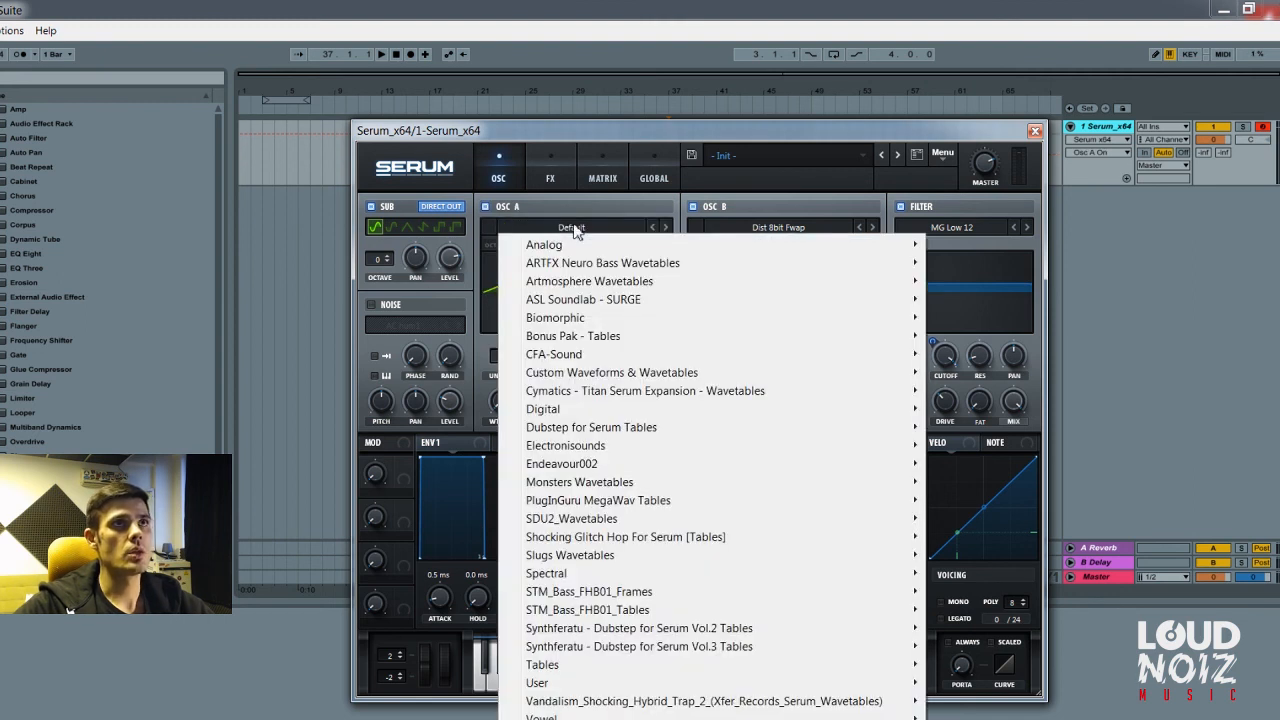
mouse_move(686, 410)
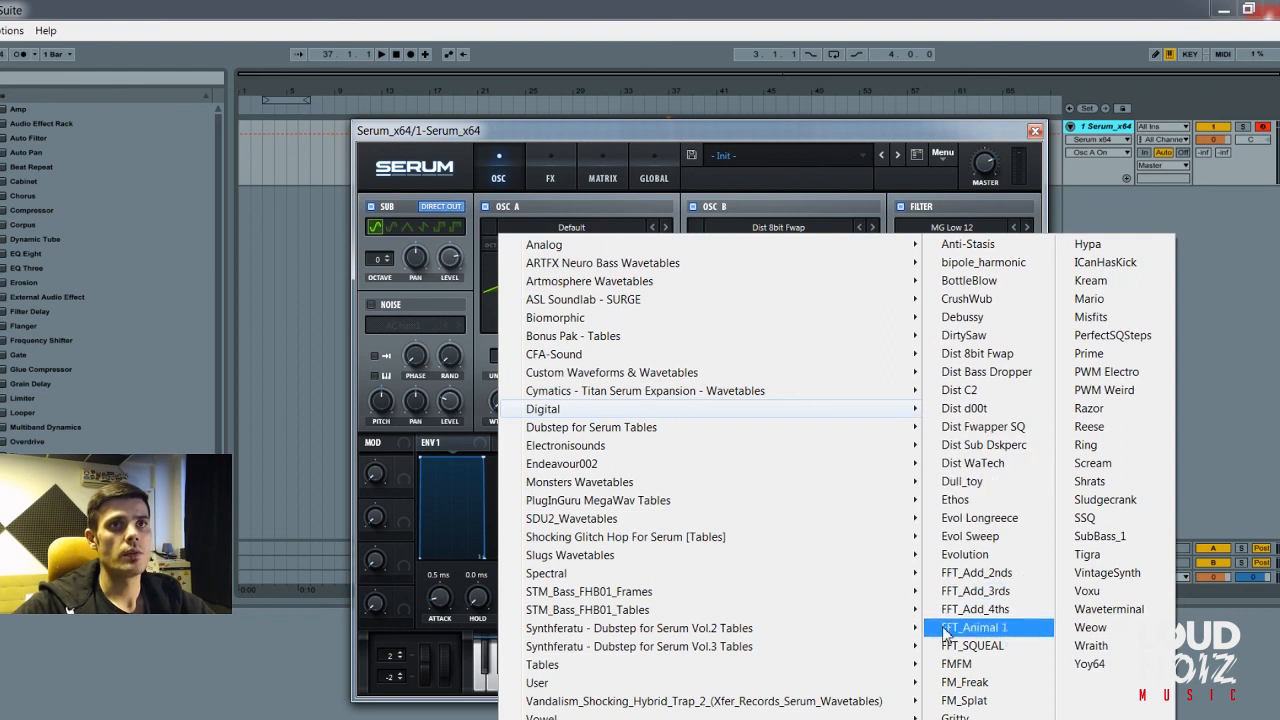
left_click(995, 628)
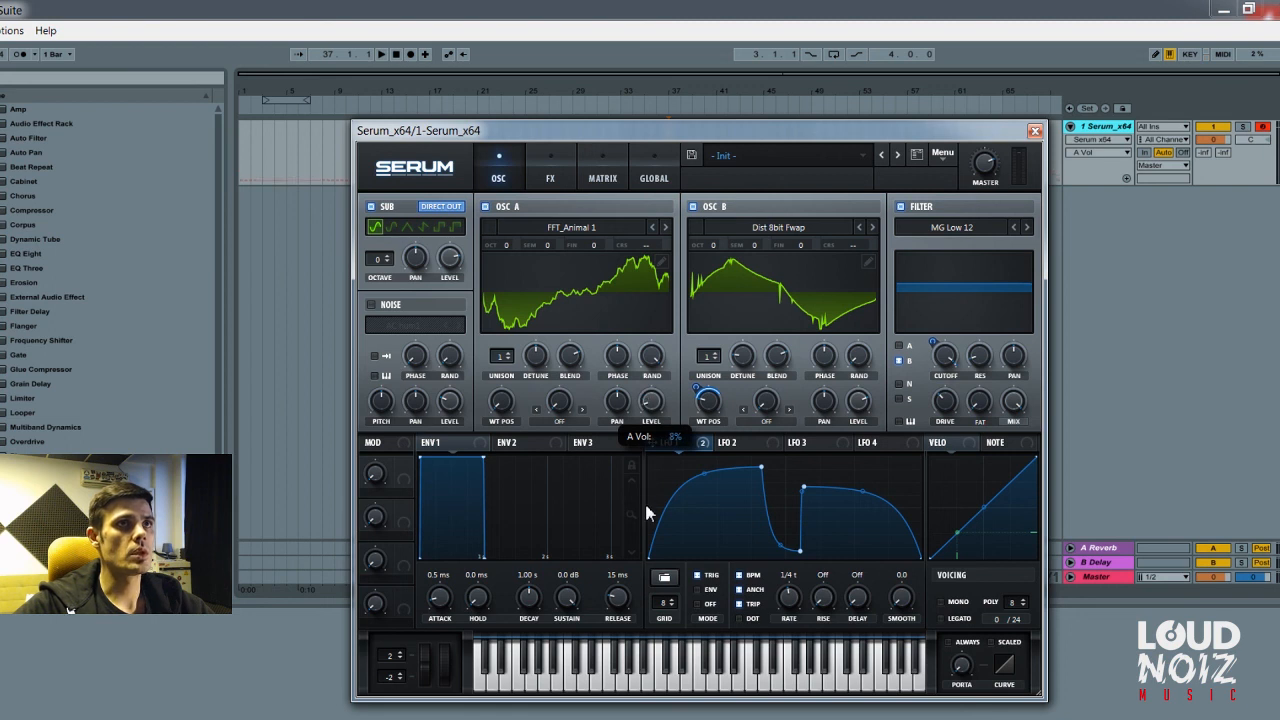
Route oscillator A through the filter and try LFO 1 and different settings on its wavetable position
left_click_drag(668, 442, 501, 401)
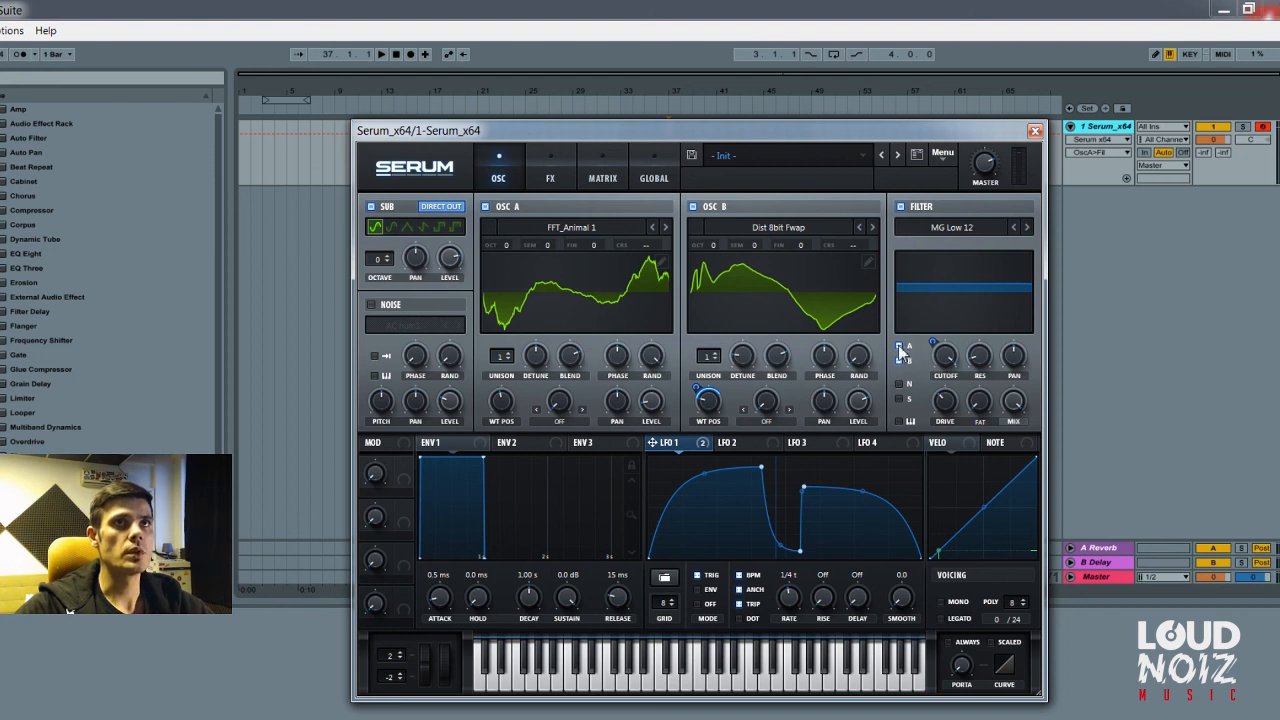
left_click_drag(506, 402, 515, 436)
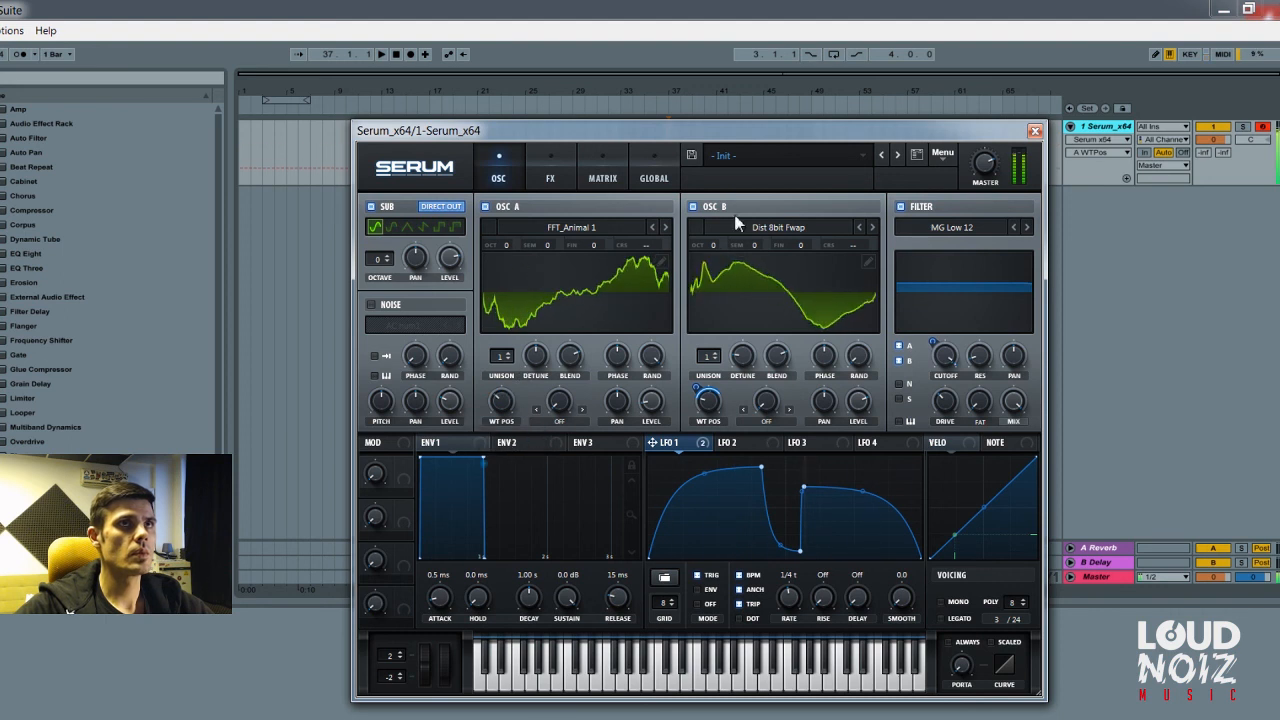
With oscillator B temporarily switched off, modulate oscillator A's level with LFO 1 at an amount of about 44
left_click(694, 206)
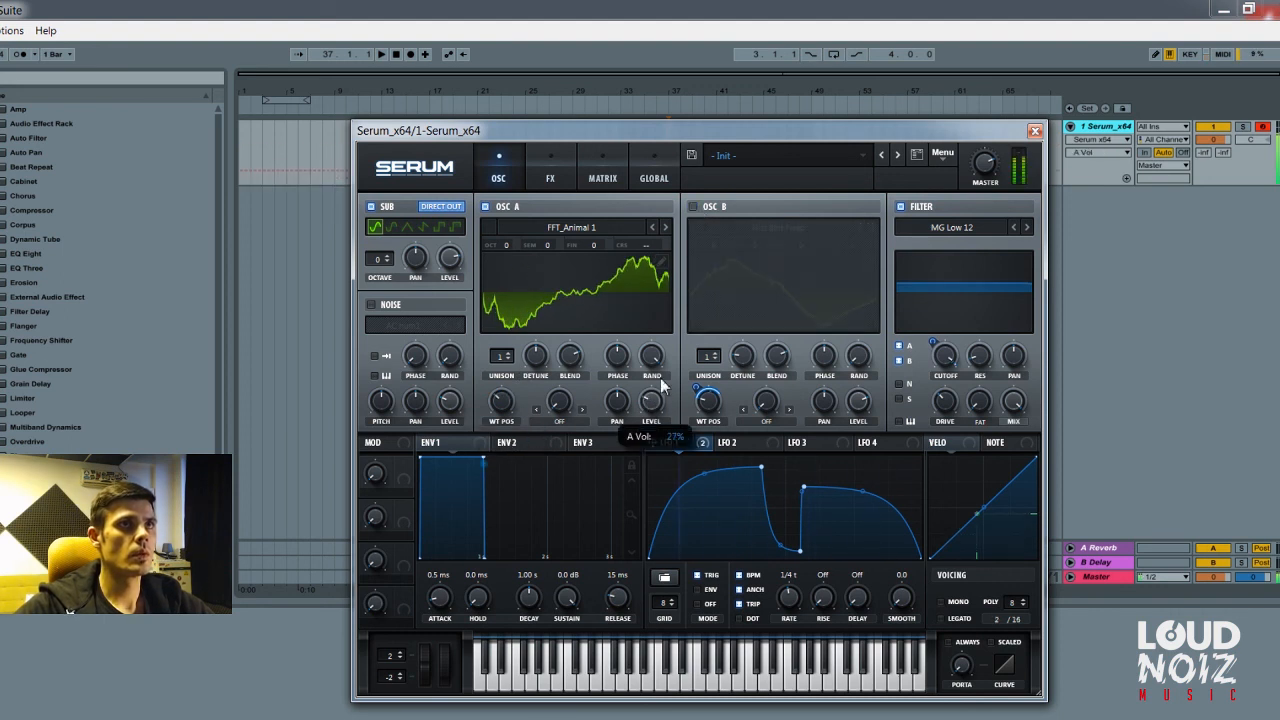
left_click_drag(651, 408, 640, 432)
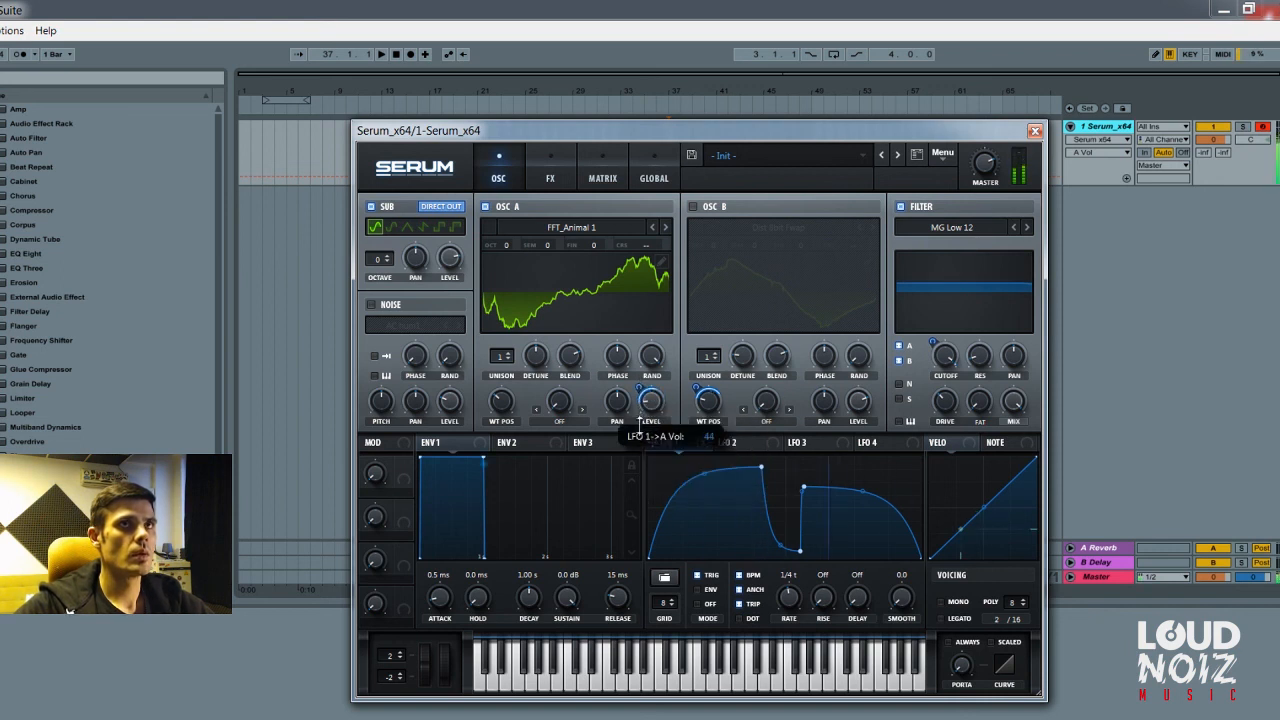
left_click(694, 207)
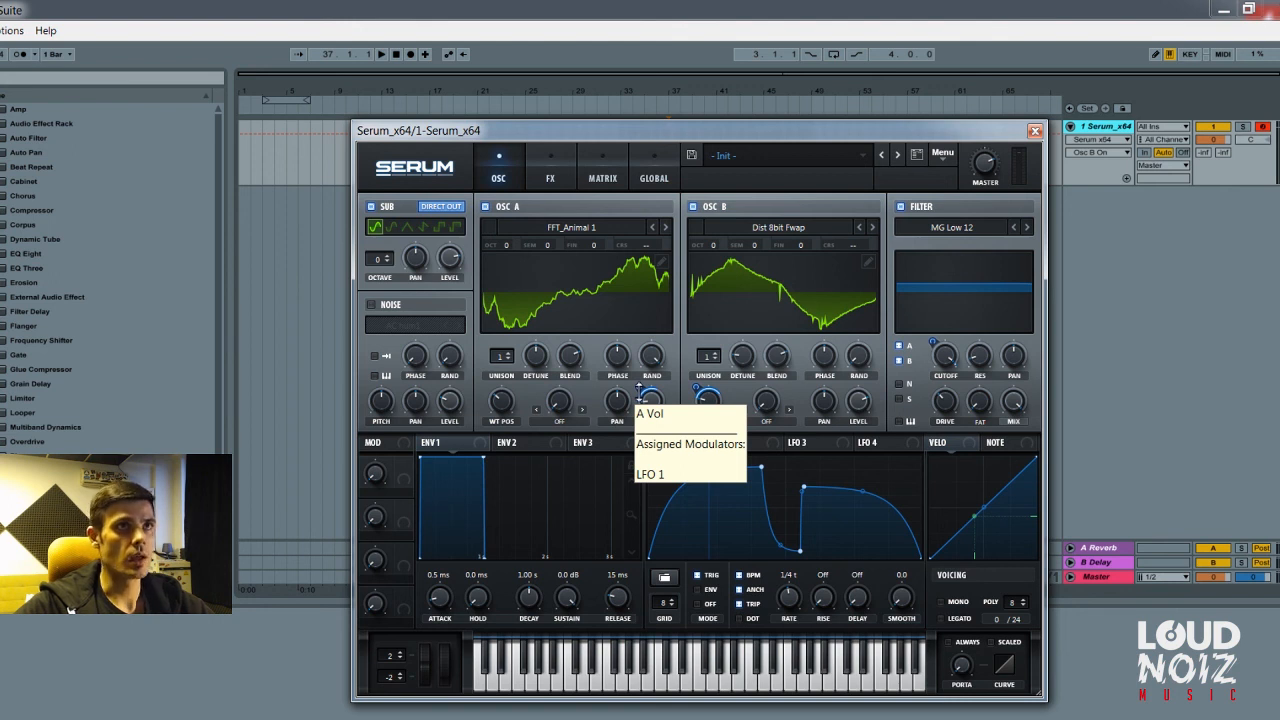
Try the Asym + warp mode on oscillator B with different warp amounts
left_click_drag(693, 125, 626, 189)
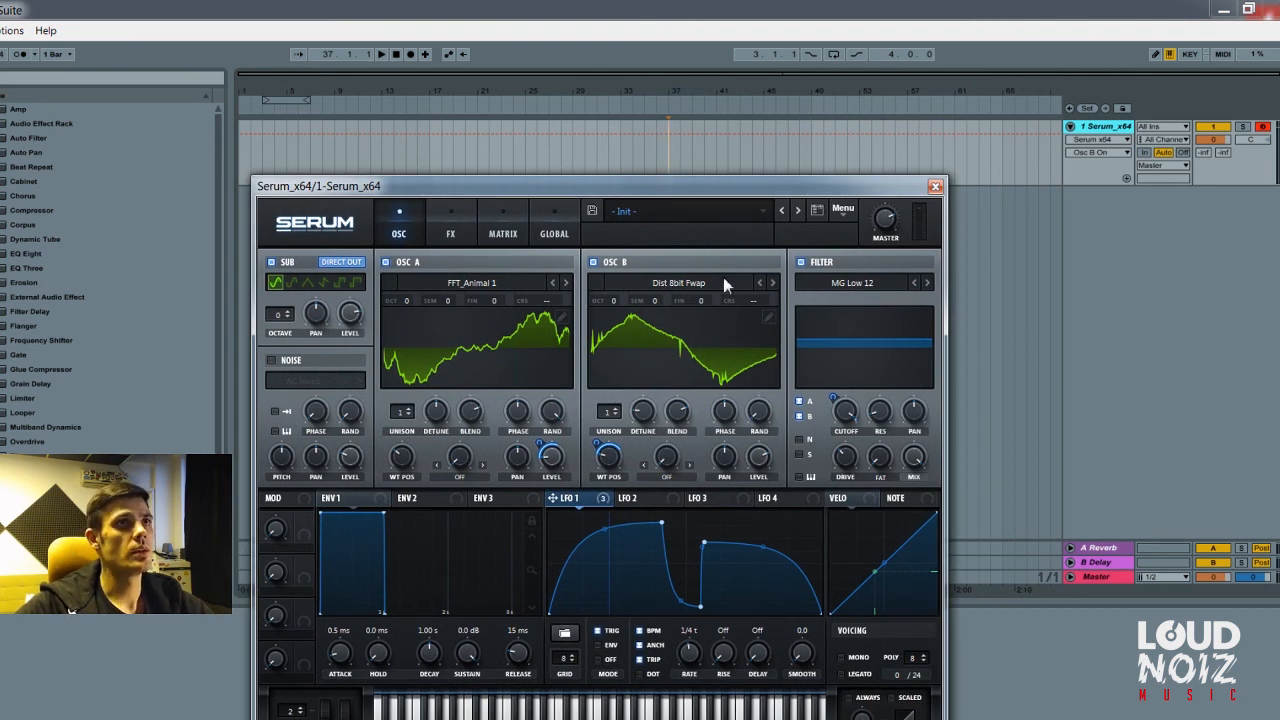
left_click_drag(608, 456, 607, 461)
left_click(667, 477)
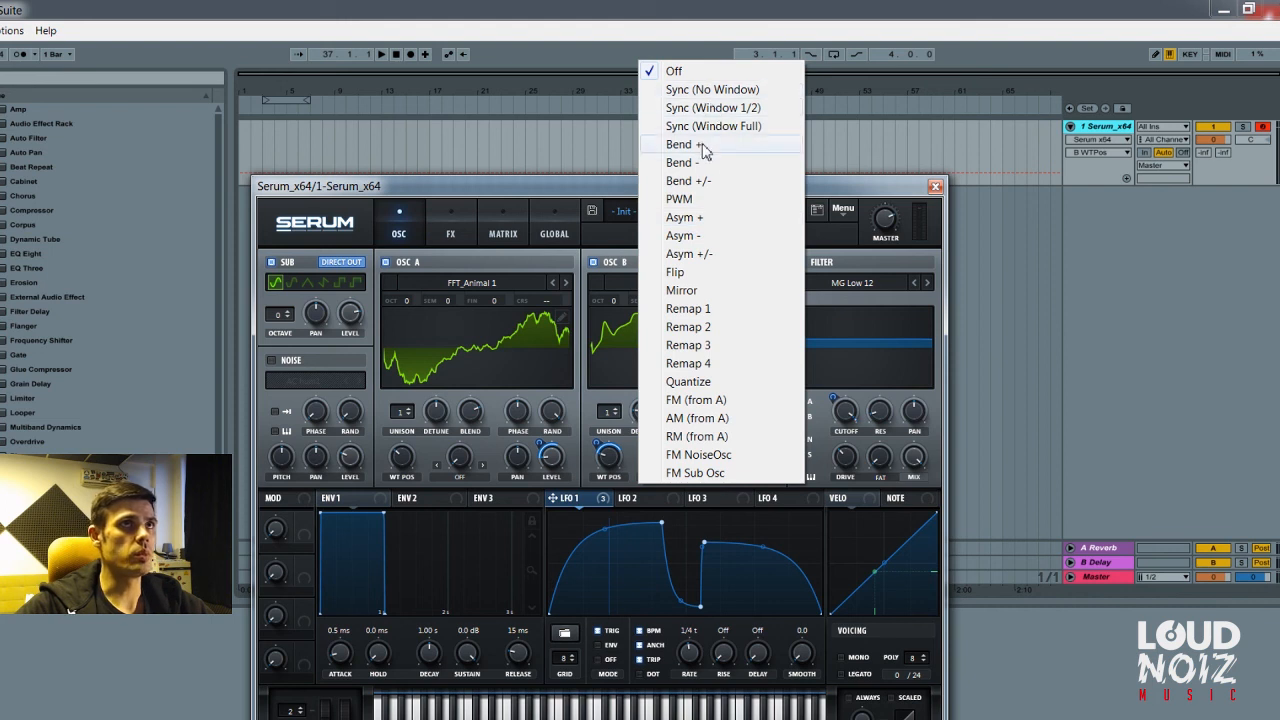
left_click(684, 217)
mouse_move(664, 464)
left_mouse_down()
mouse_move(671, 303)
mouse_move(666, 476)
left_mouse_up()
Set oscillator B's warp mode to Bend +, adjust the warp amount and lower the wavetable position
left_click(666, 476)
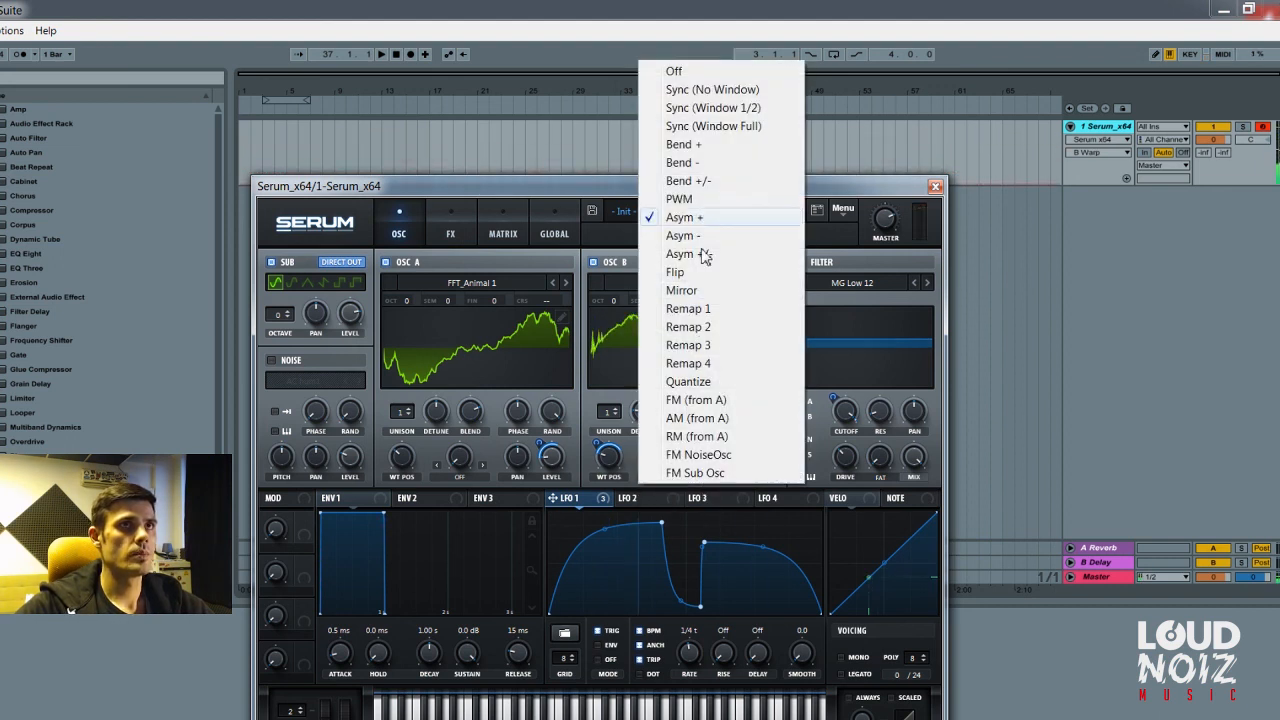
left_click(701, 146)
left_click_drag(666, 452, 672, 282)
left_click_drag(605, 462, 606, 498)
left_click_drag(666, 456, 654, 552)
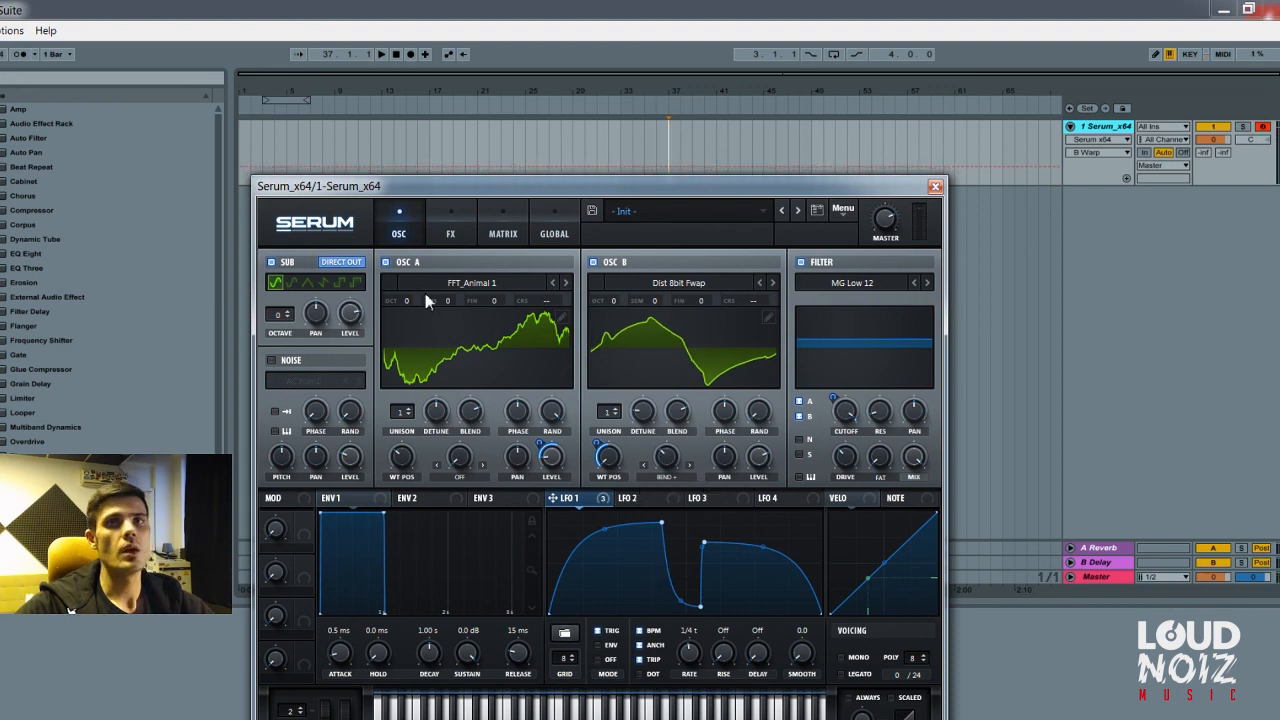